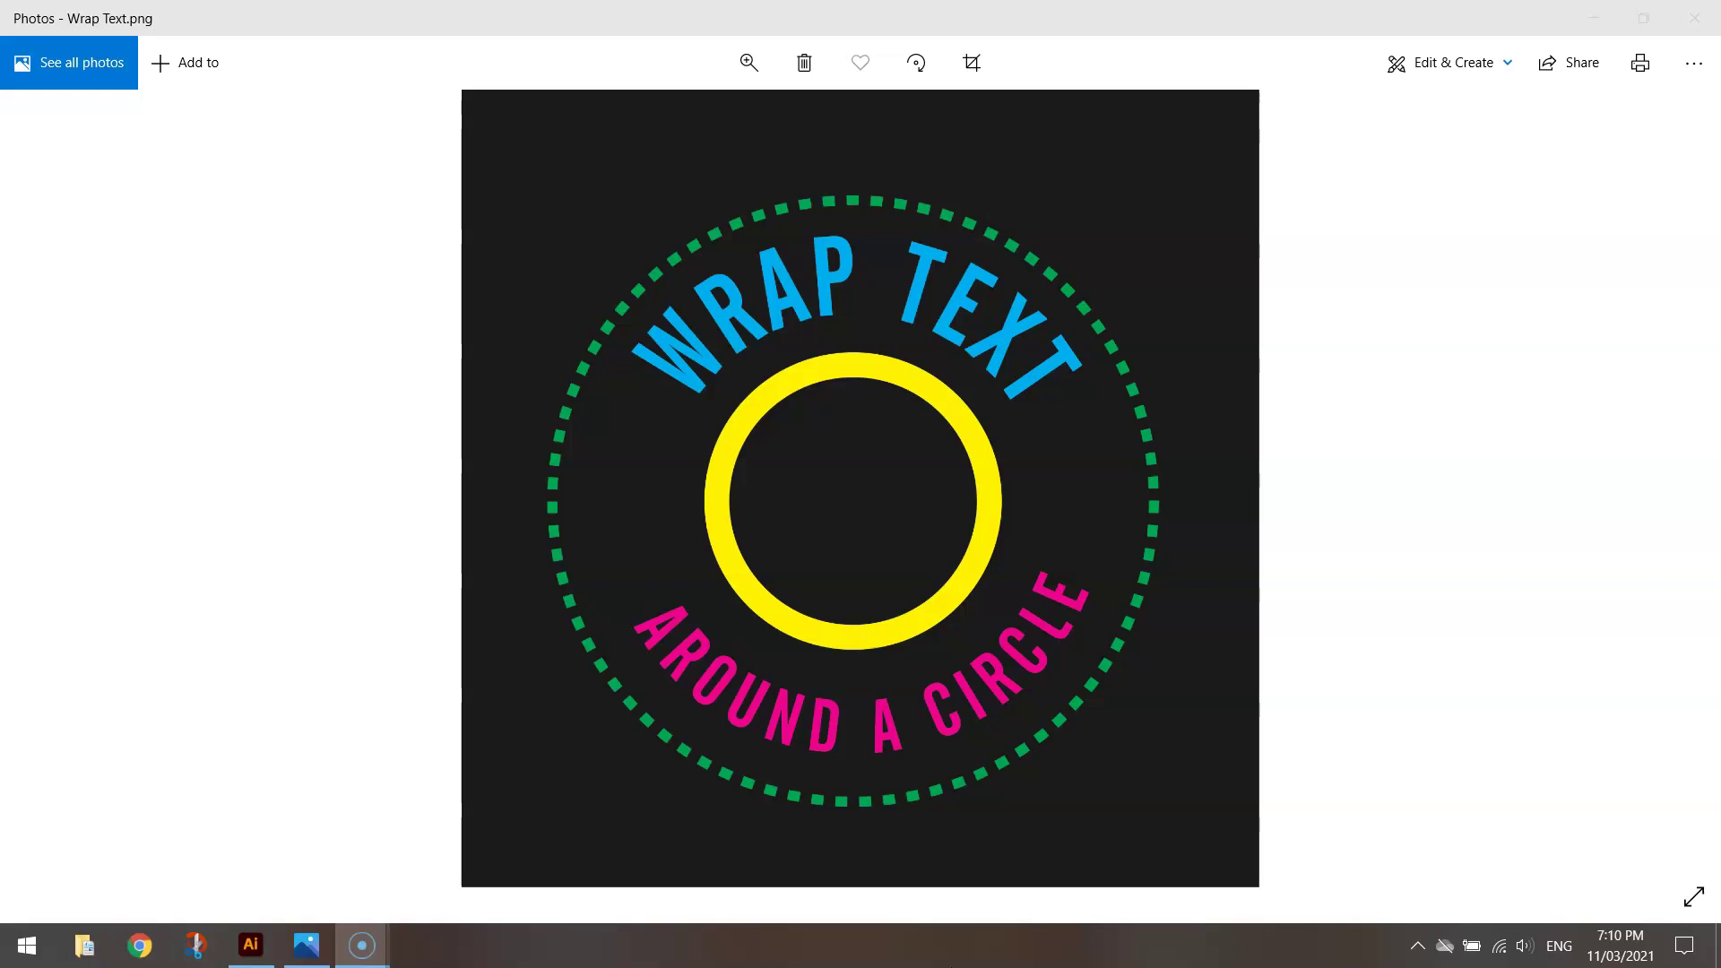
Set the Wrap Text reference image aside and bring Illustrator's blank dark artboard to the front.
left_click(250, 945)
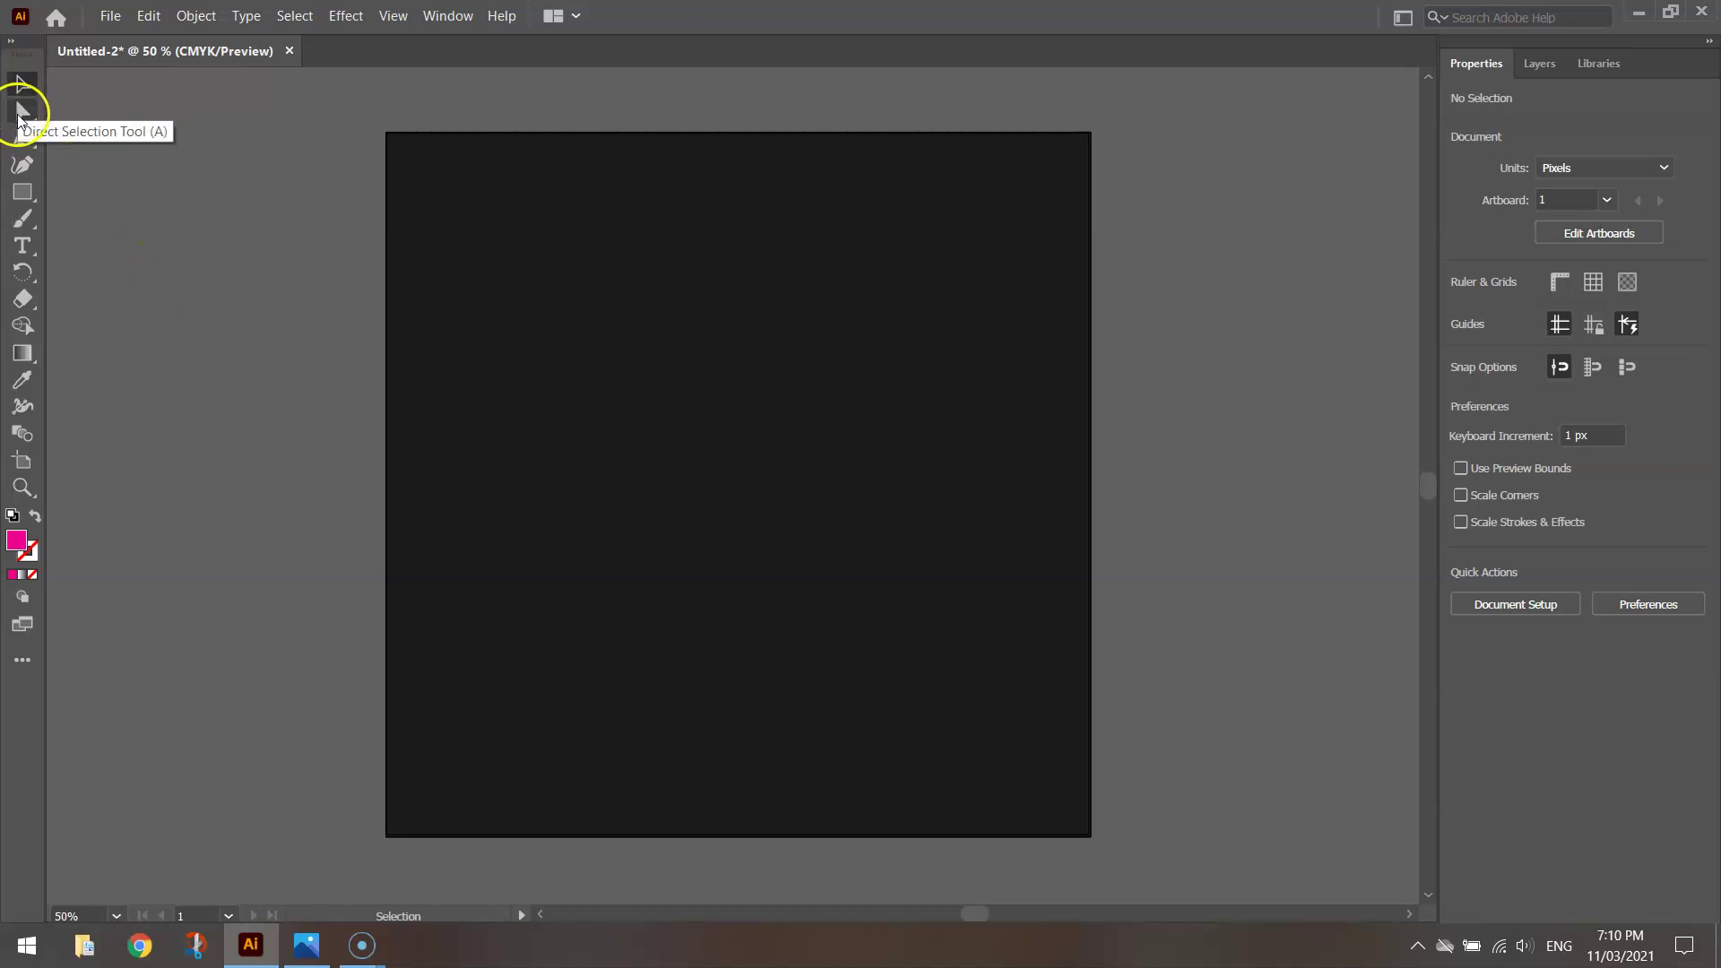
Choose the Ellipse Tool from the Rectangle tool flyout.
left_click(26, 194)
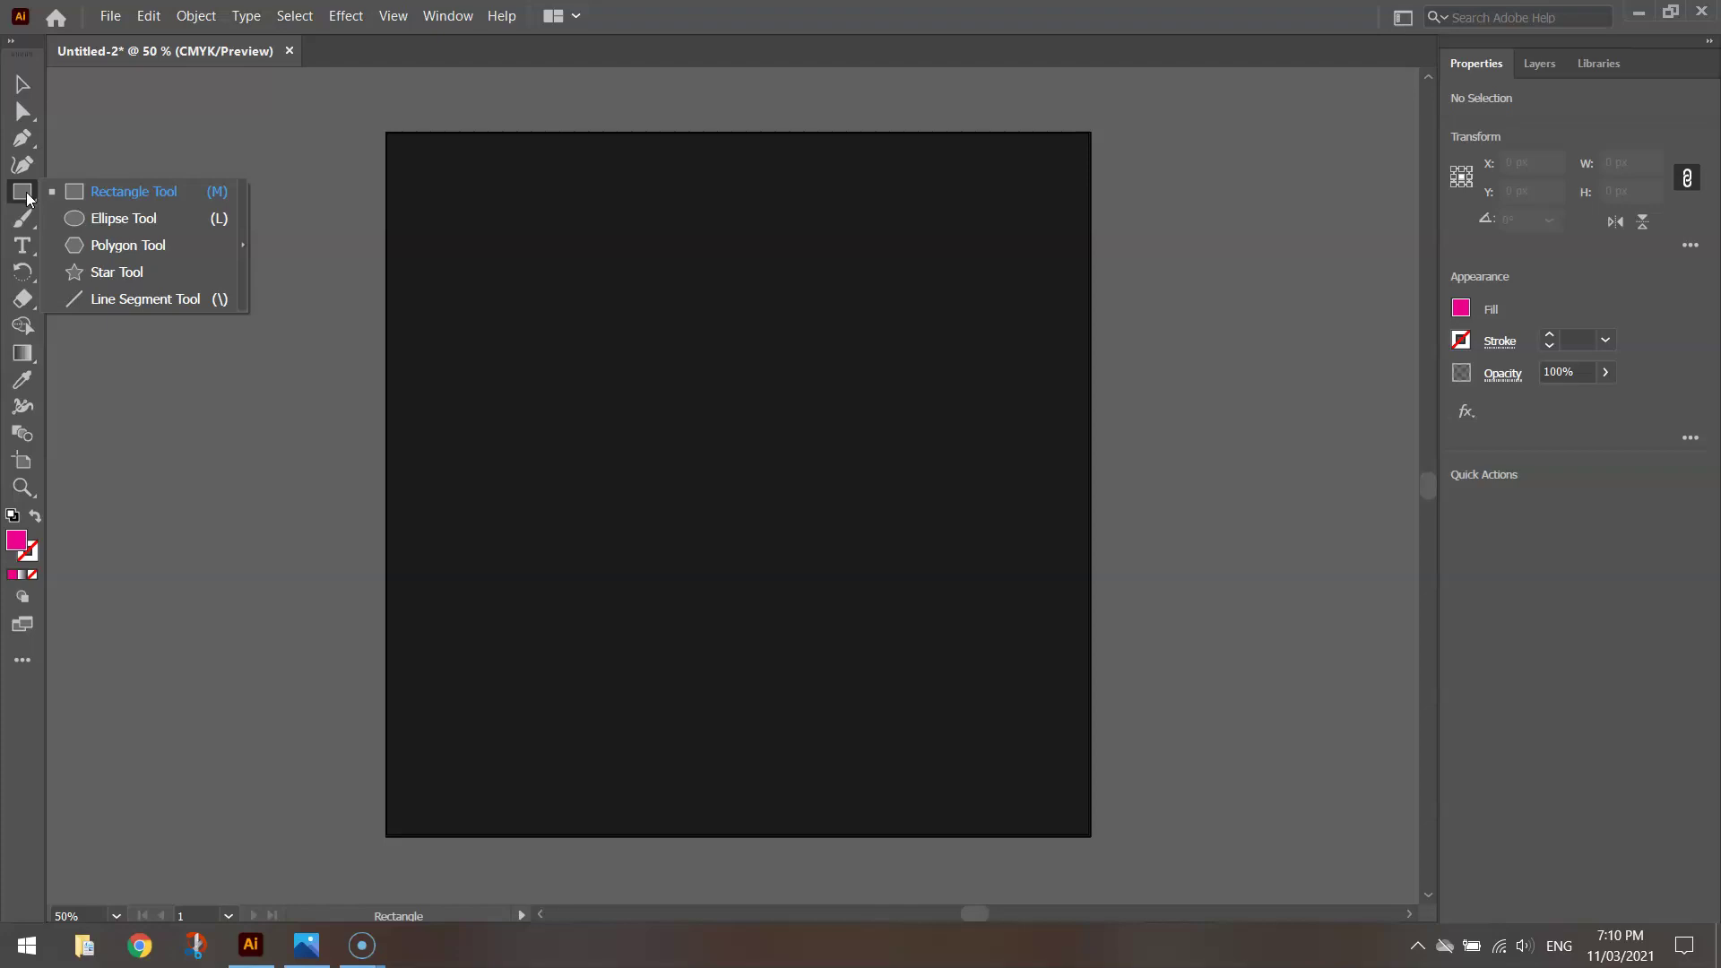
left_click_drag(25, 197, 184, 220)
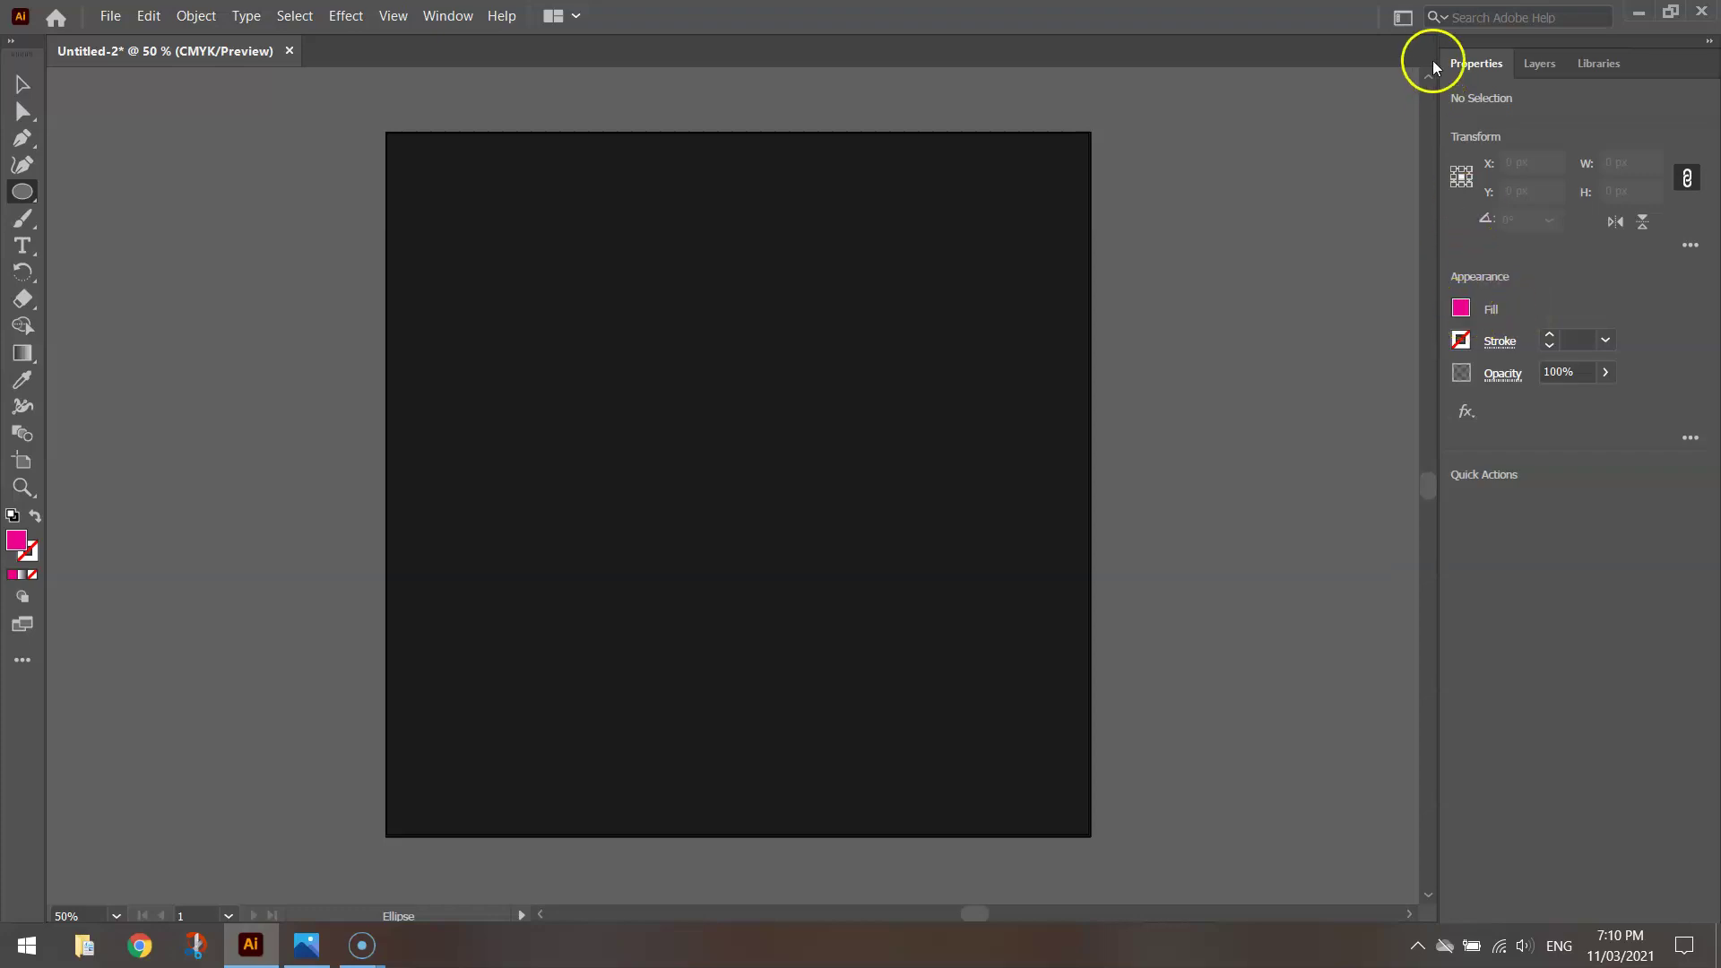
left_click(453, 16)
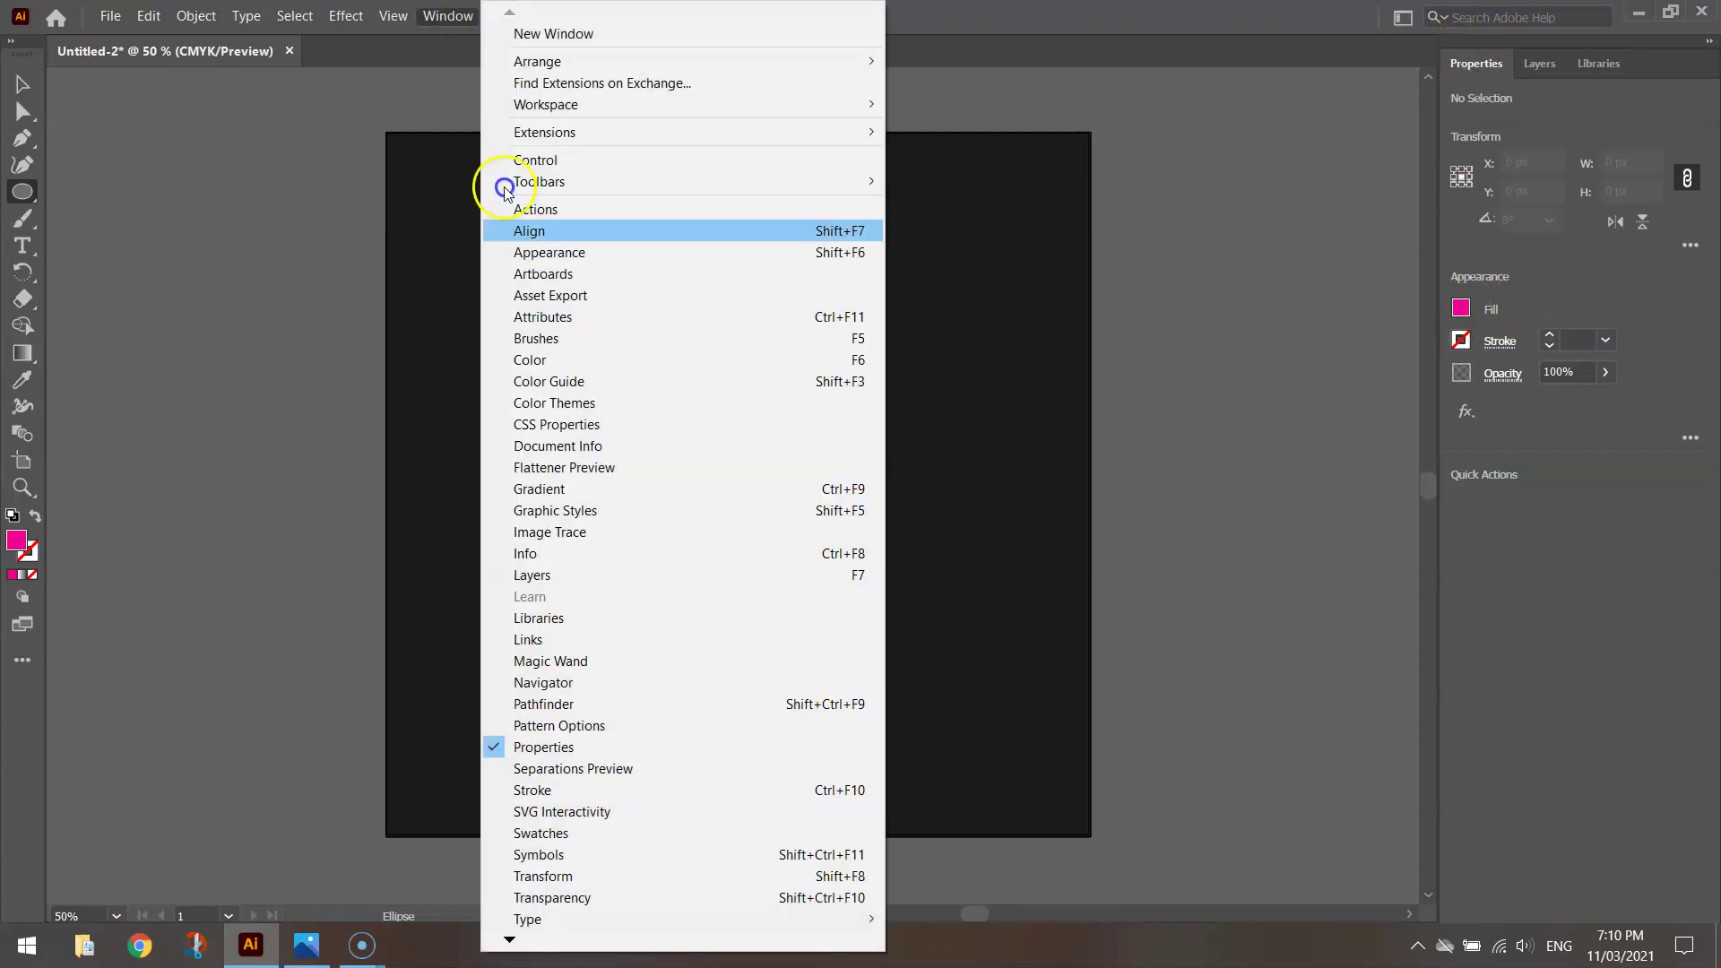
left_click(1697, 744)
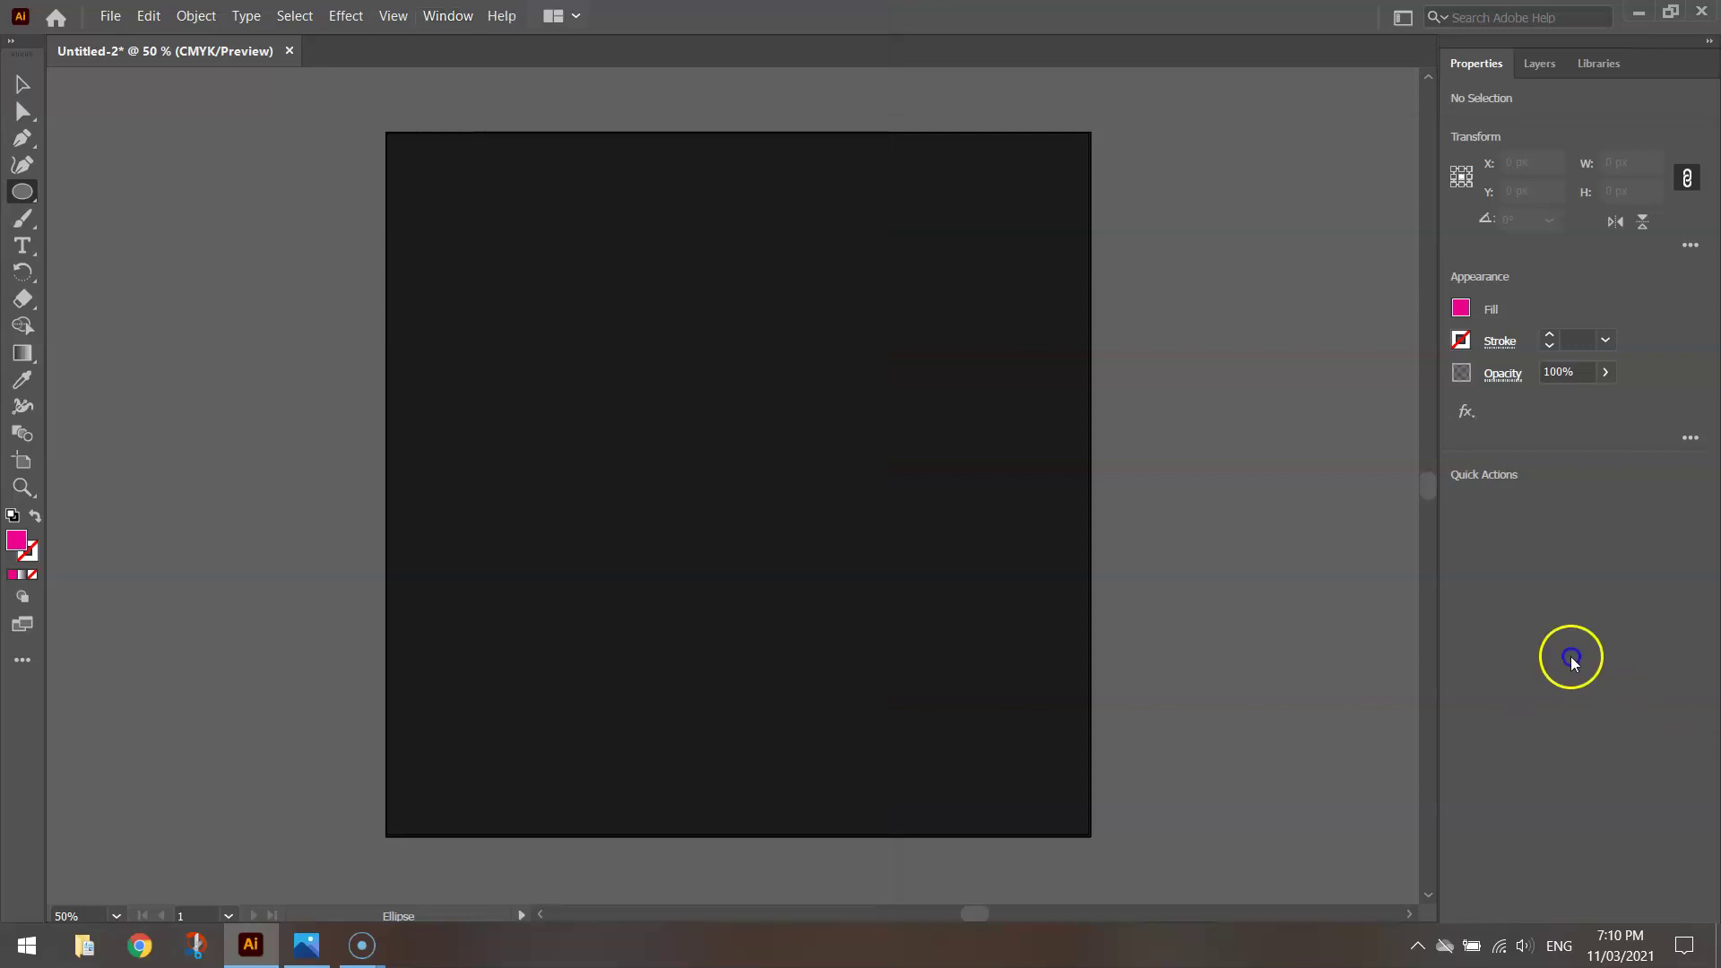
Draw a 444 px pink circle and move it to horizontal centre at X 400 px.
left_click_drag(587, 317, 912, 705)
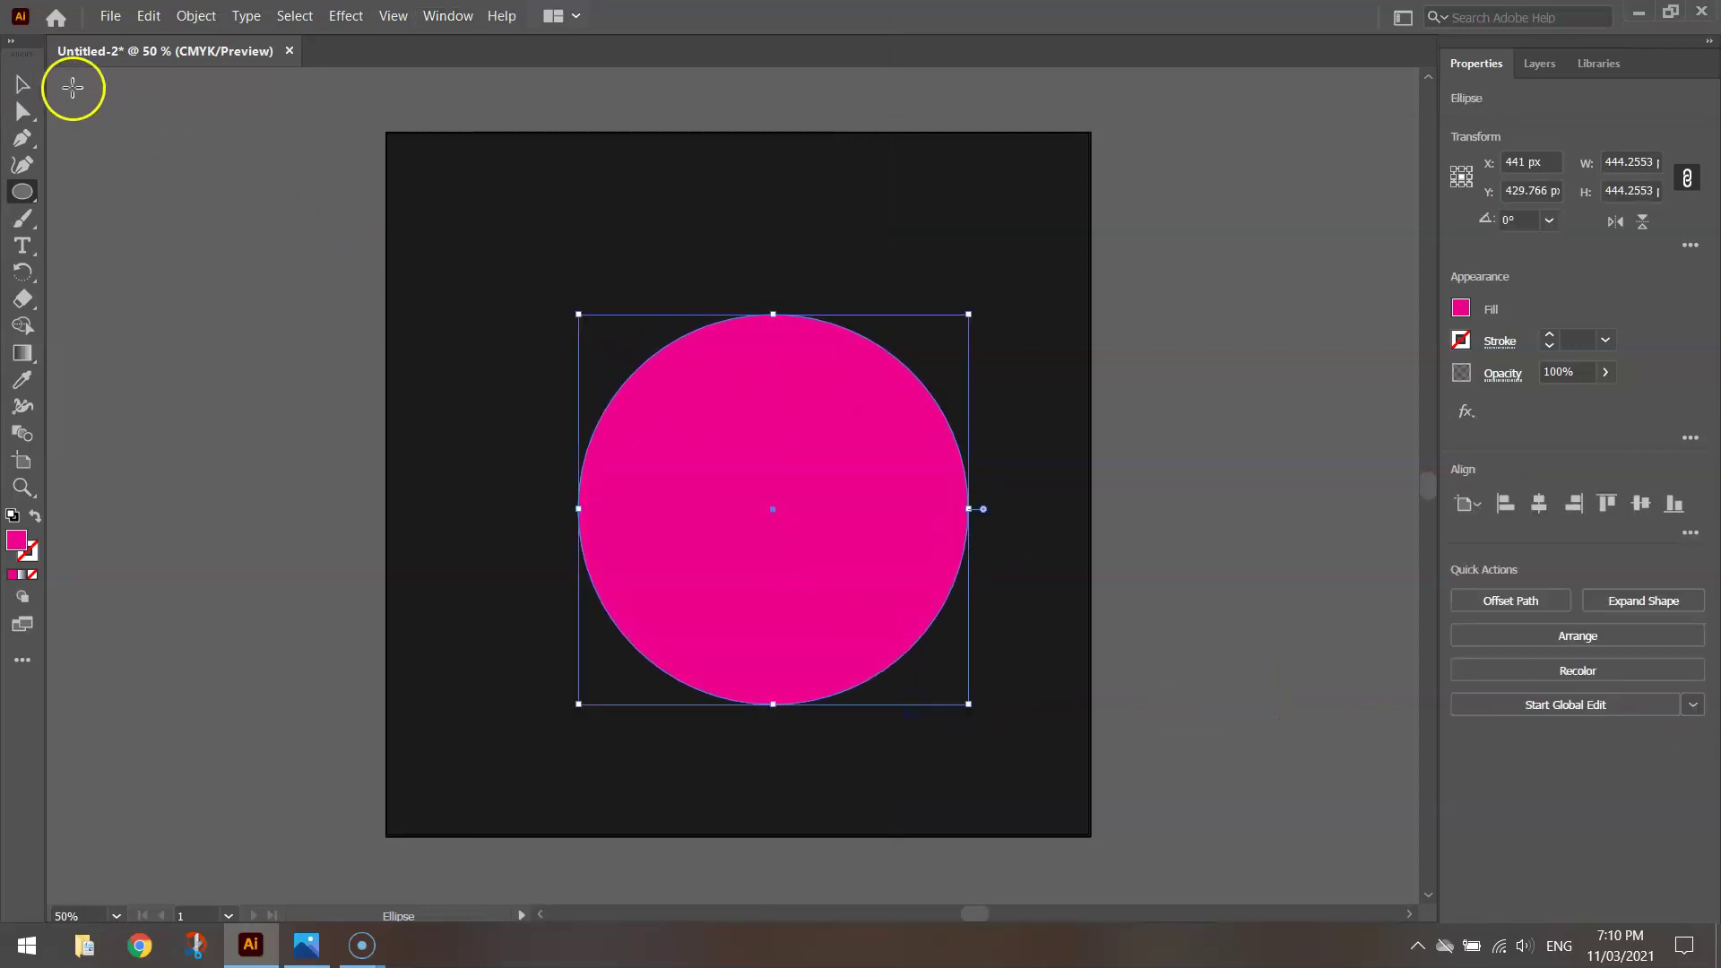
left_click(22, 85)
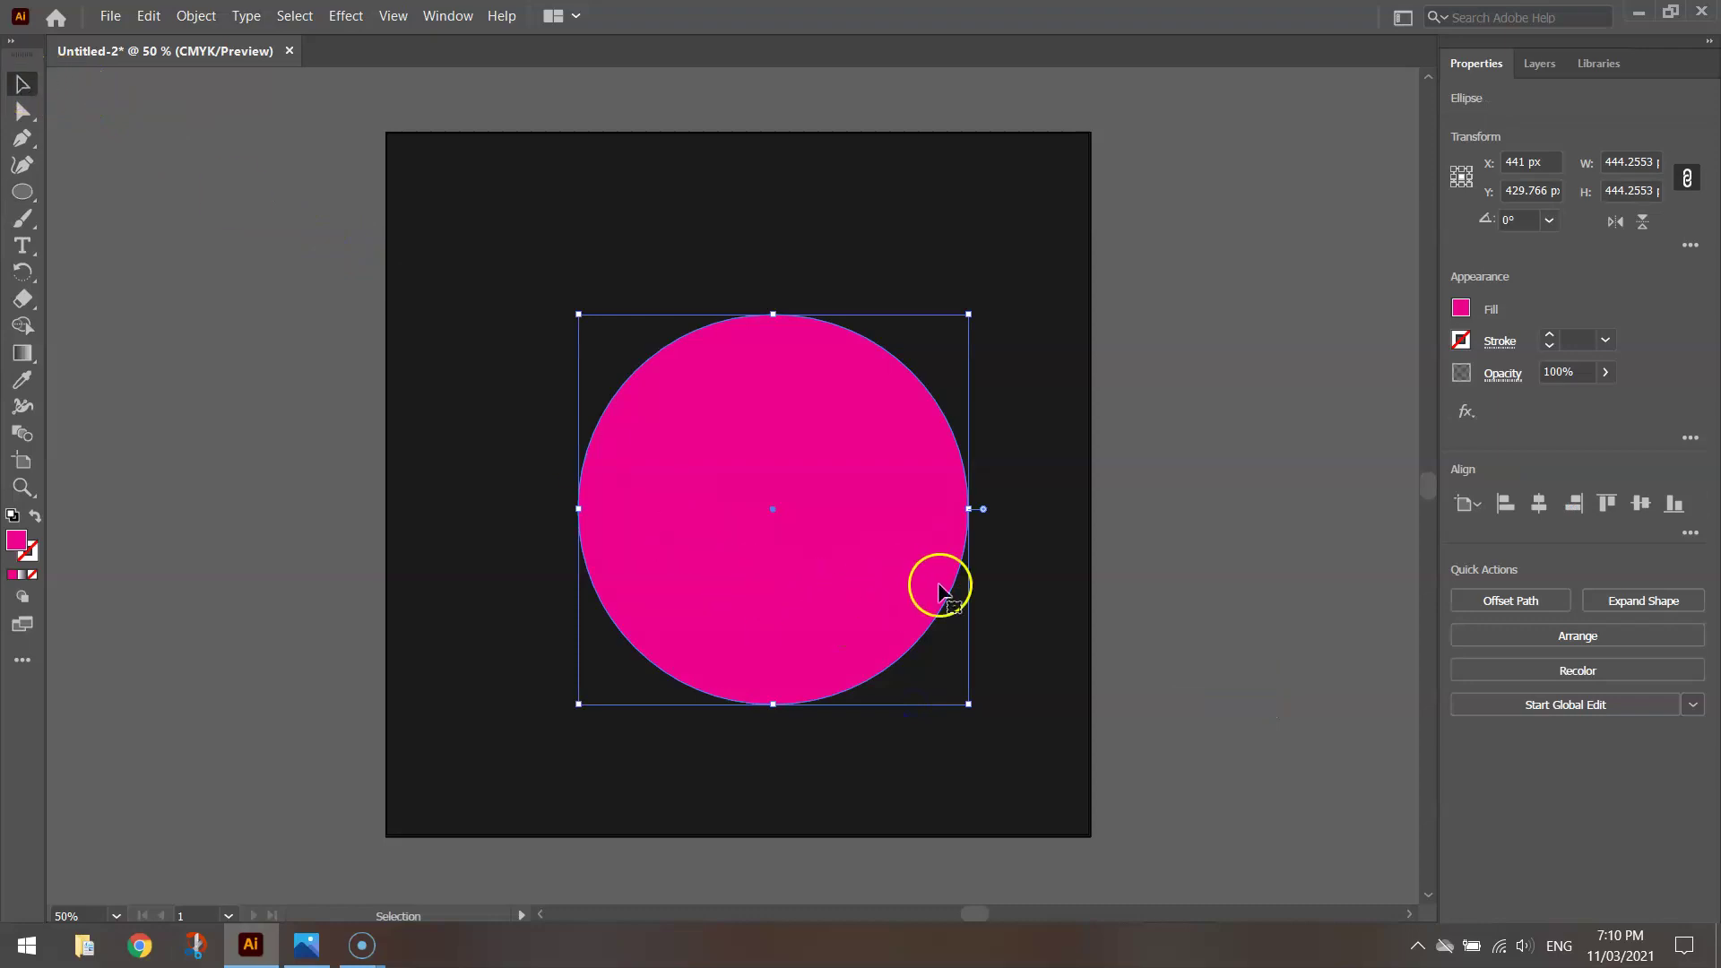
left_click_drag(857, 568, 816, 549)
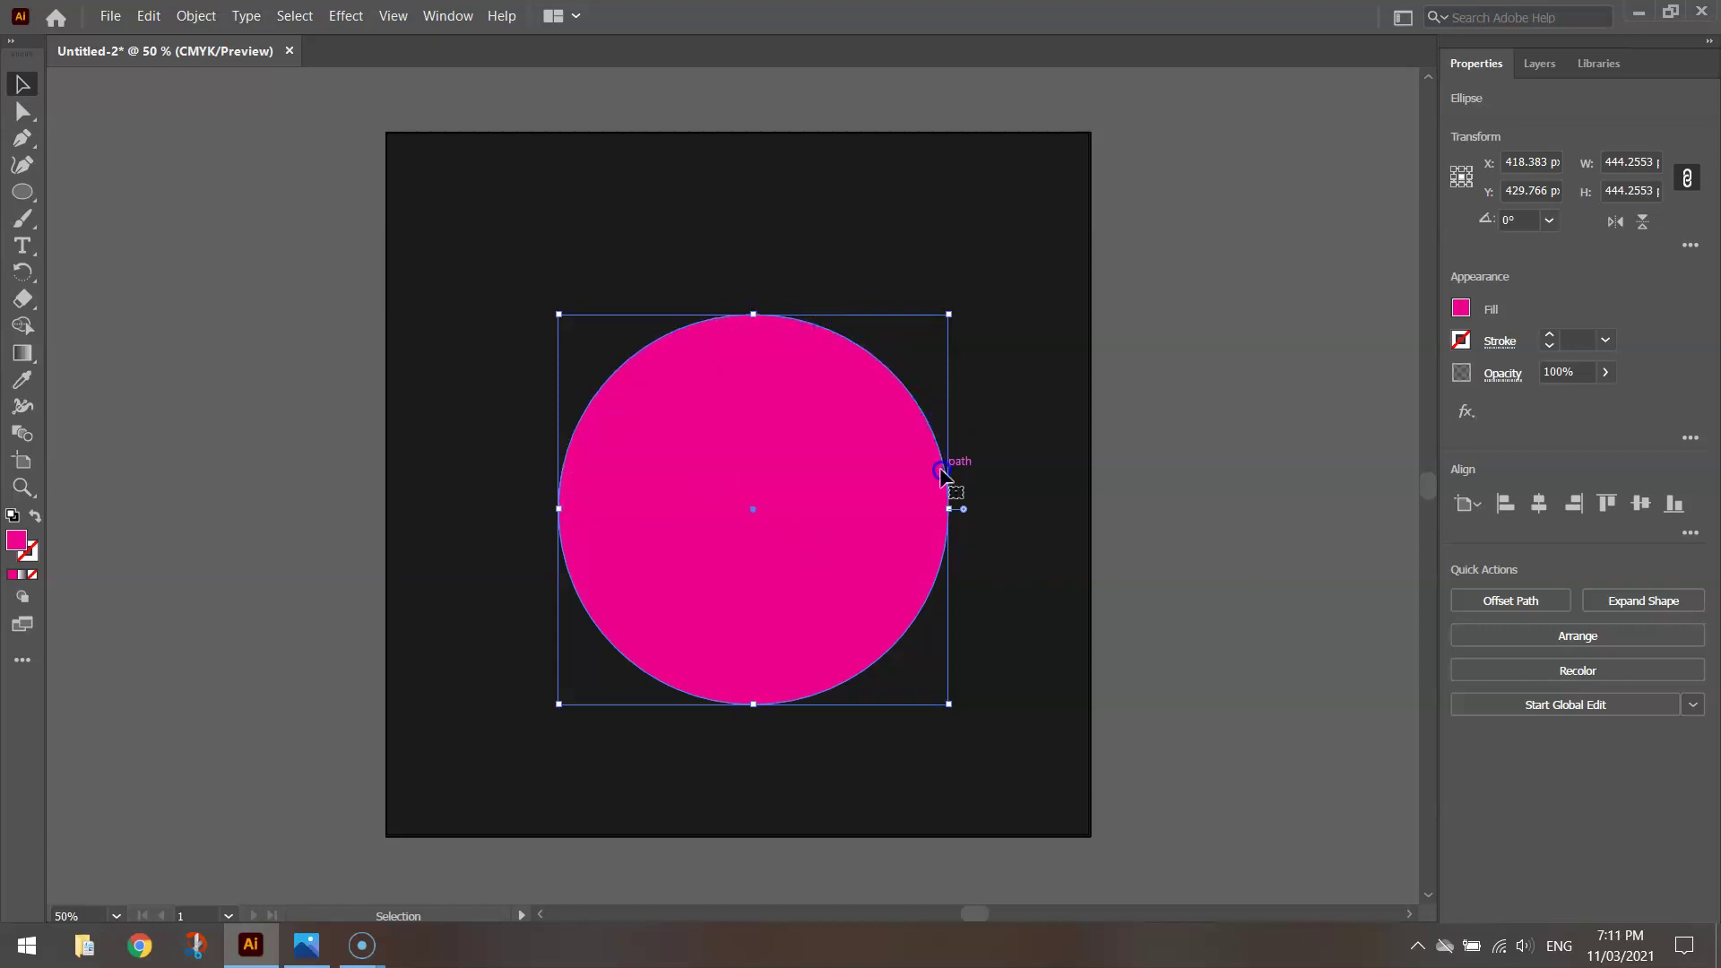
left_click_drag(930, 488, 905, 495)
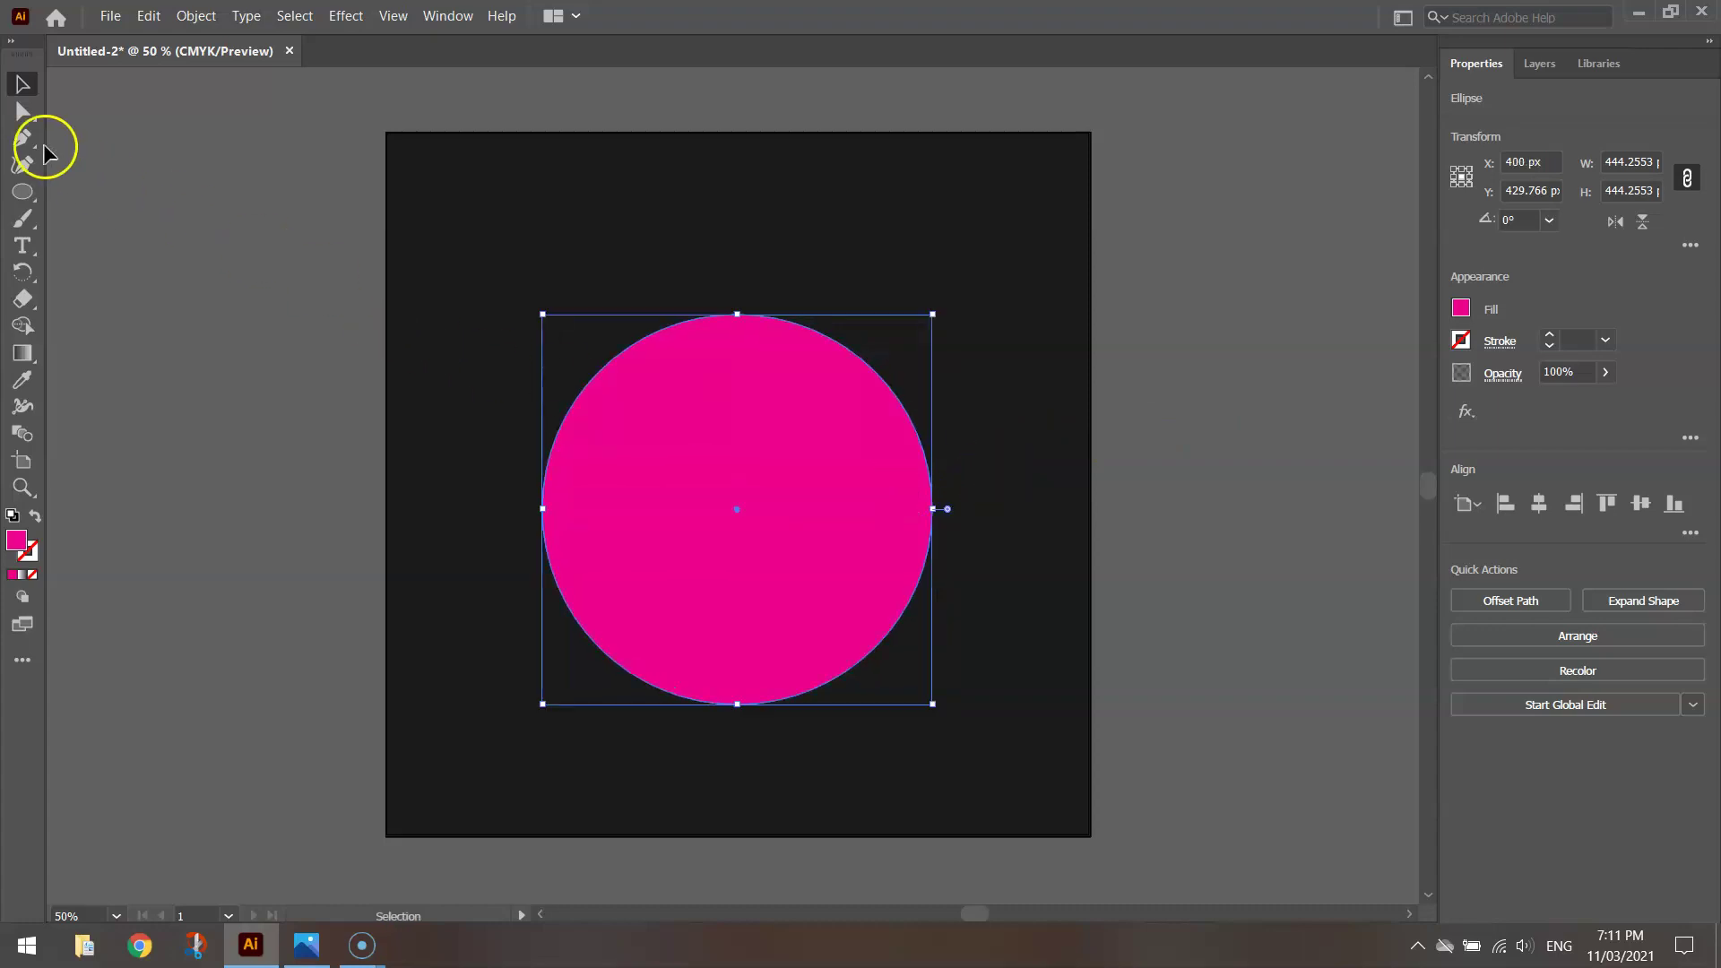
Choose the Type on a Path Tool and change the circle's fill from magenta to sky blue.
left_click(24, 249)
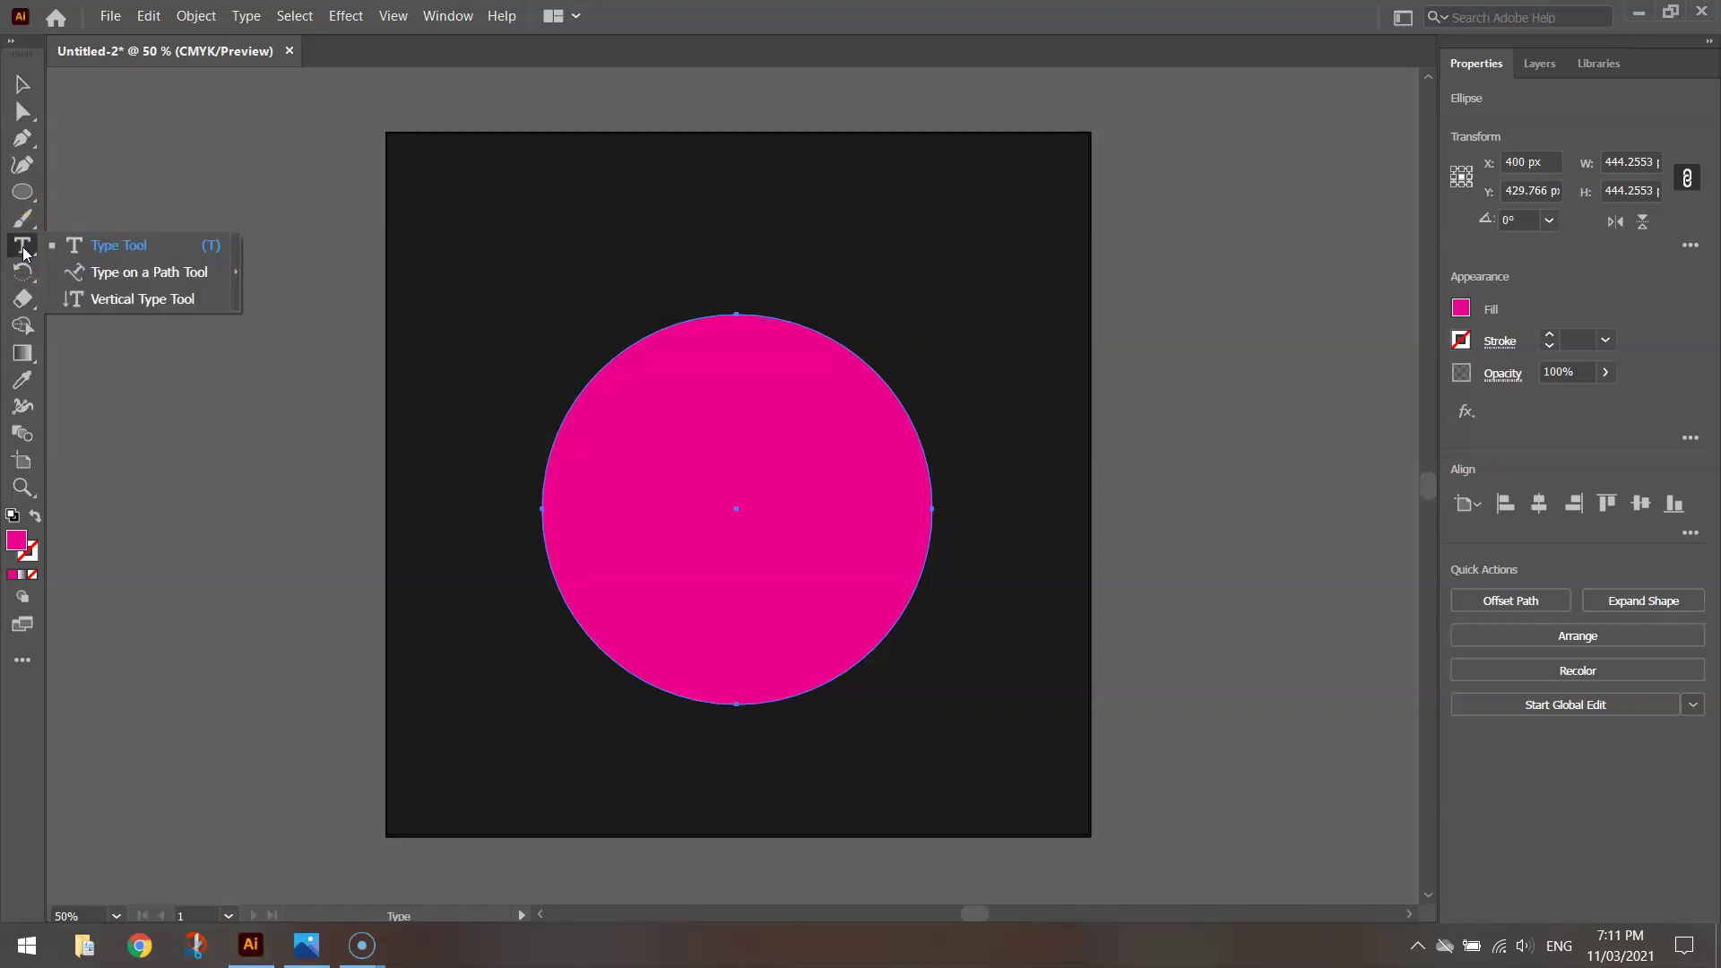
left_click(143, 274)
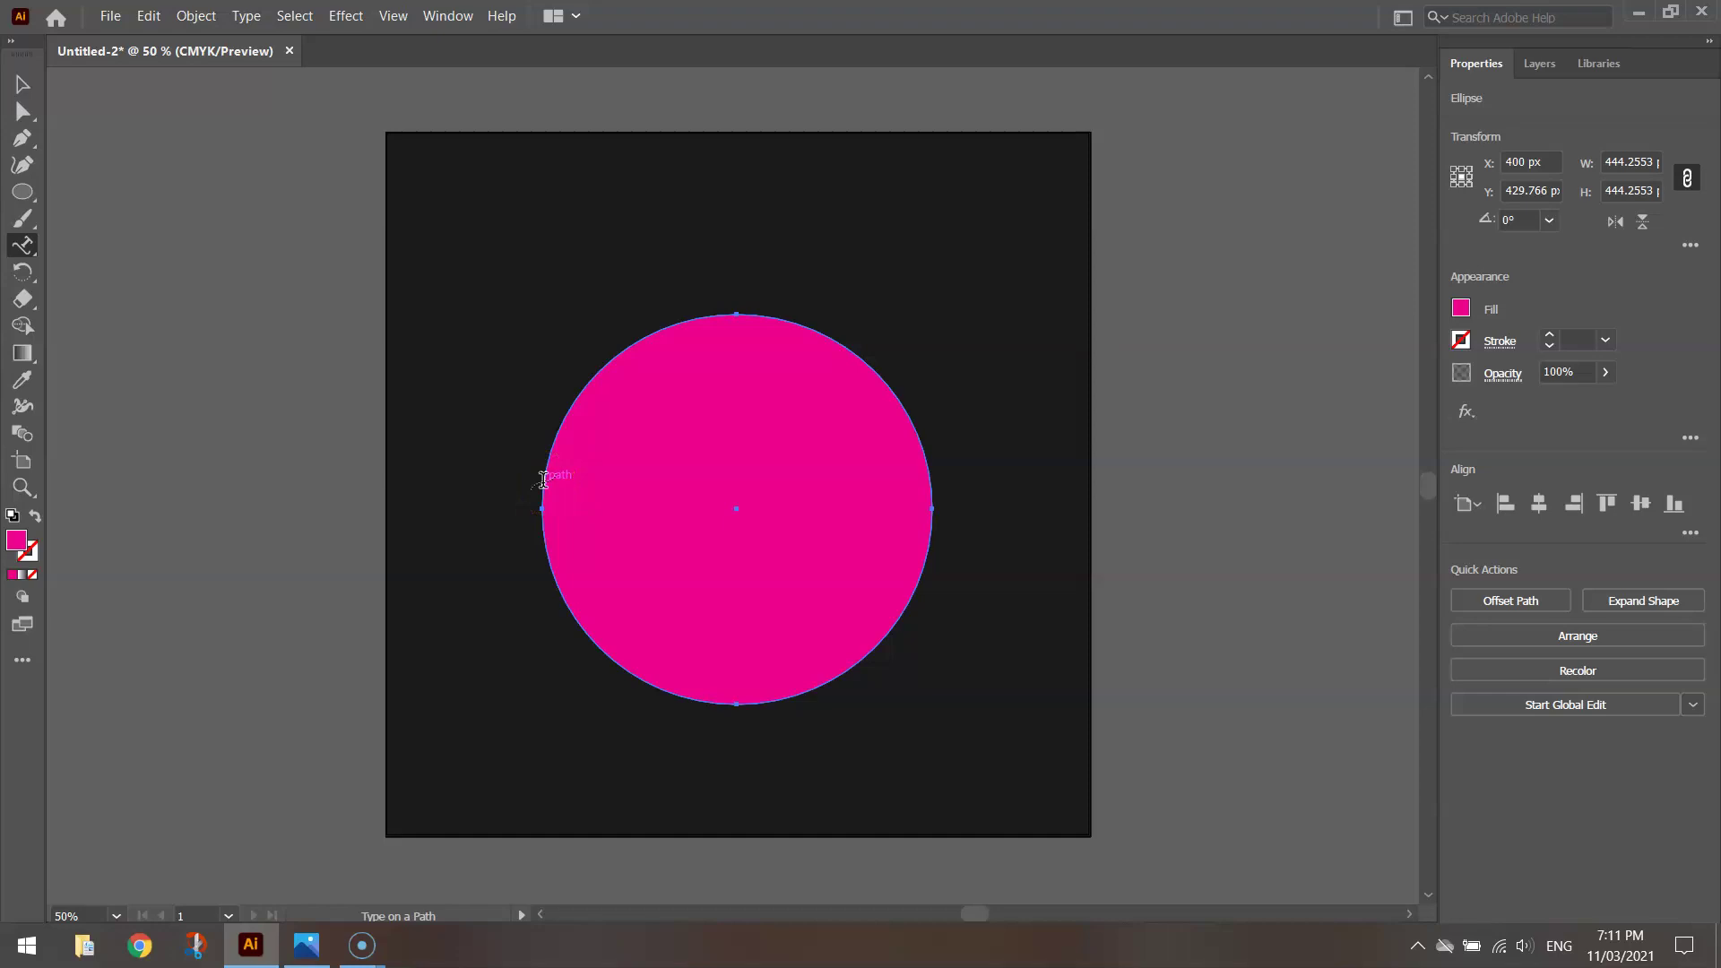
left_click(1461, 308)
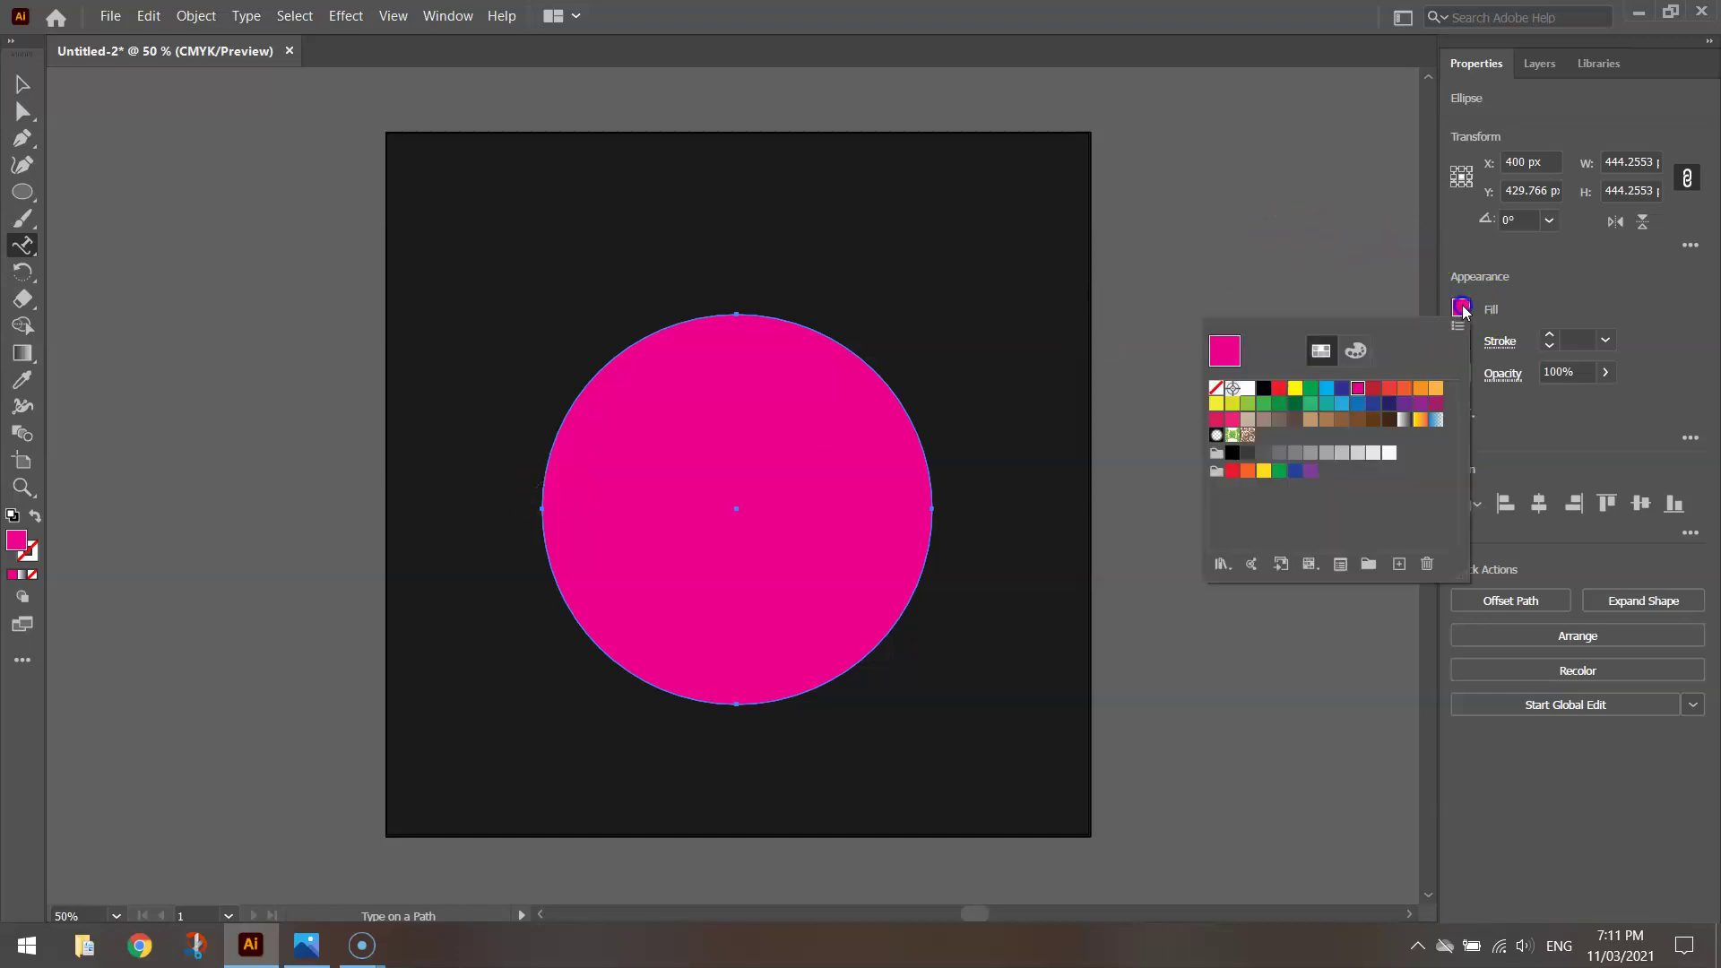
left_click(1329, 387)
left_click(1647, 294)
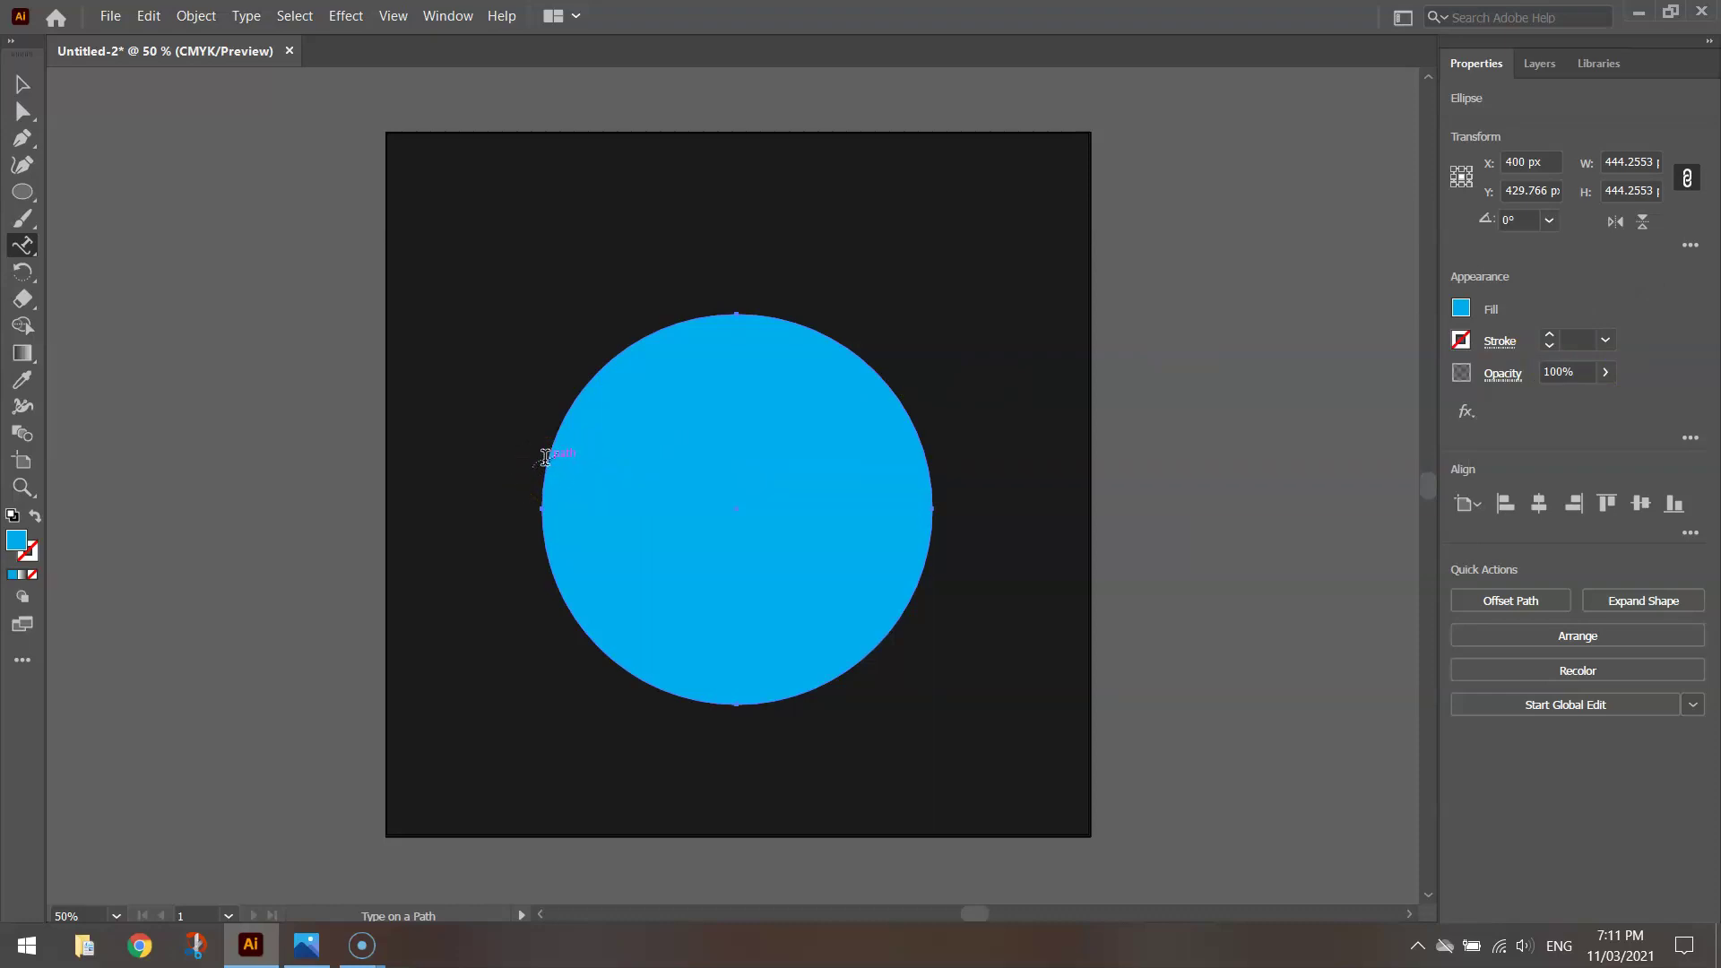
Type 'WRAP TEXT' on the circle's left edge and colour all of it blue.
left_click(541, 466)
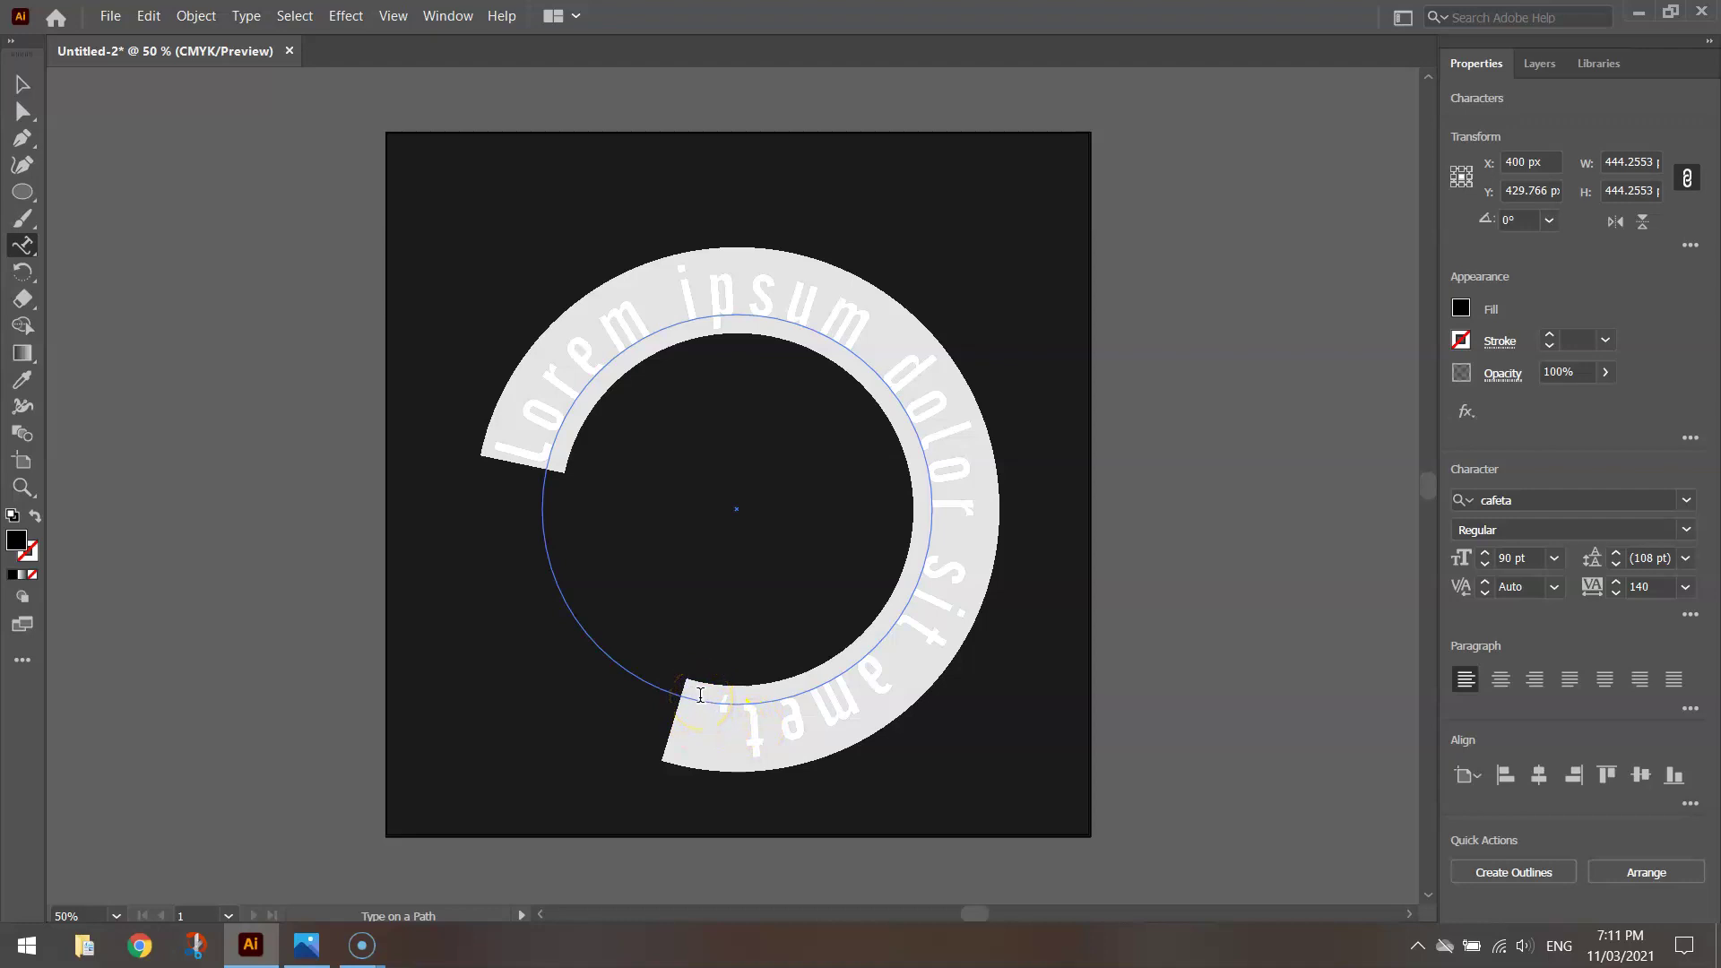
type("WRAP TEXT")
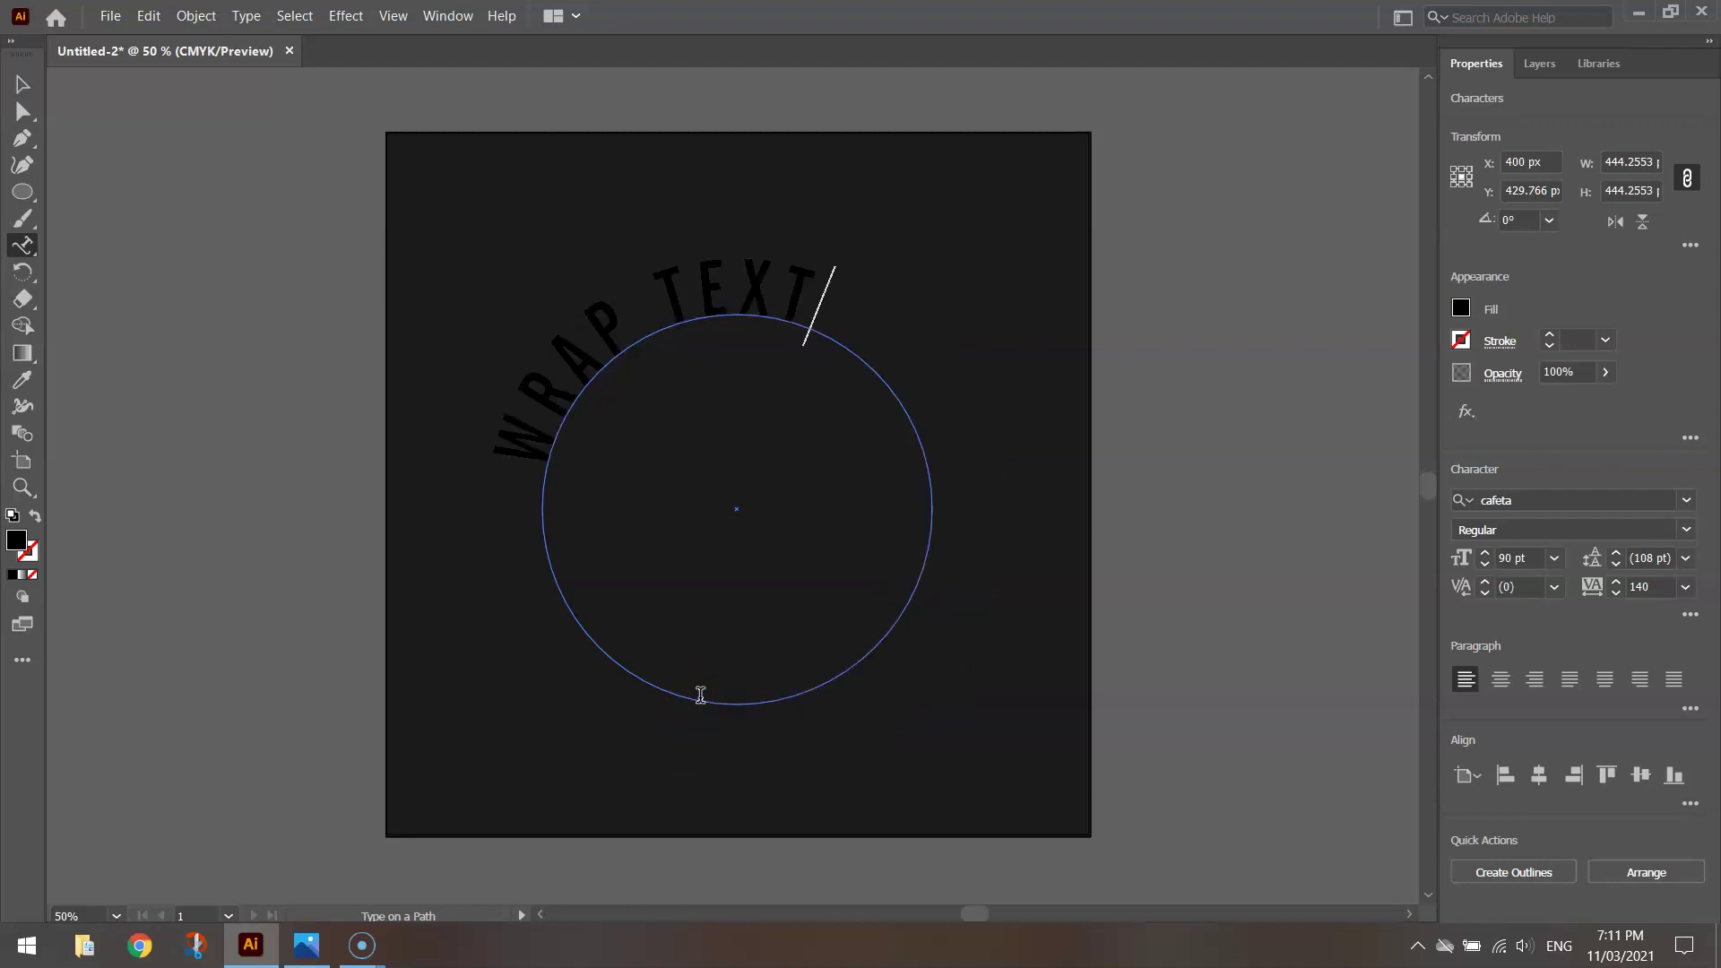
key("ctrl+a")
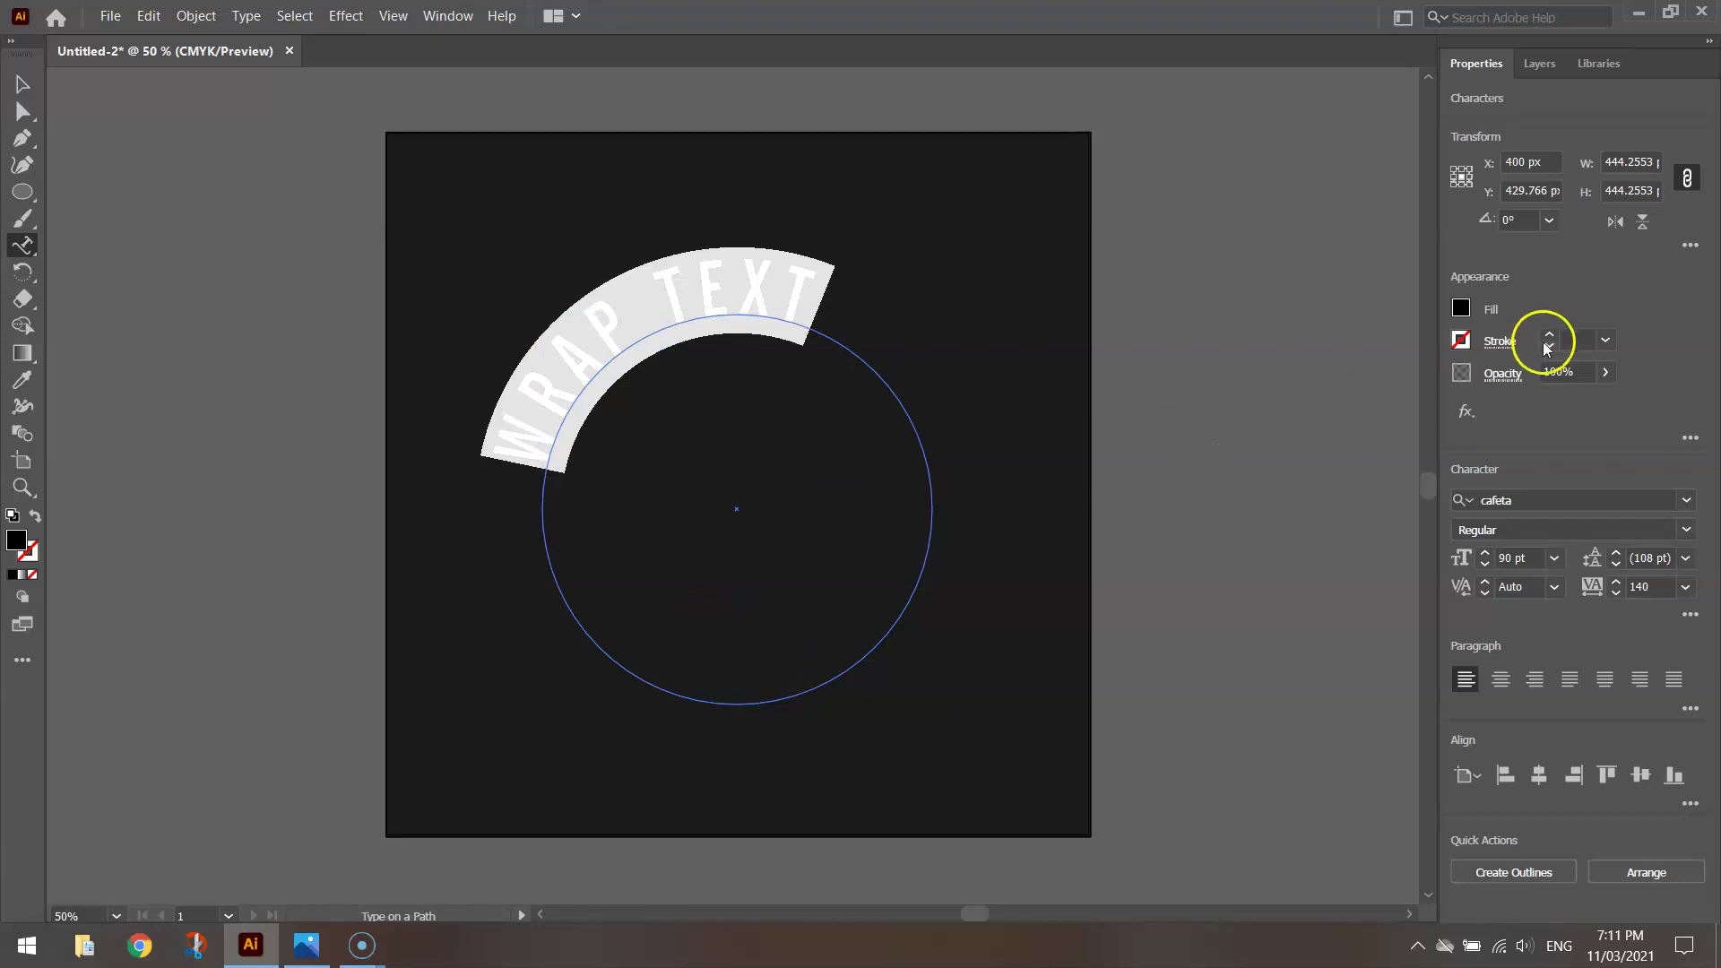
left_click(1462, 310)
left_click(1329, 388)
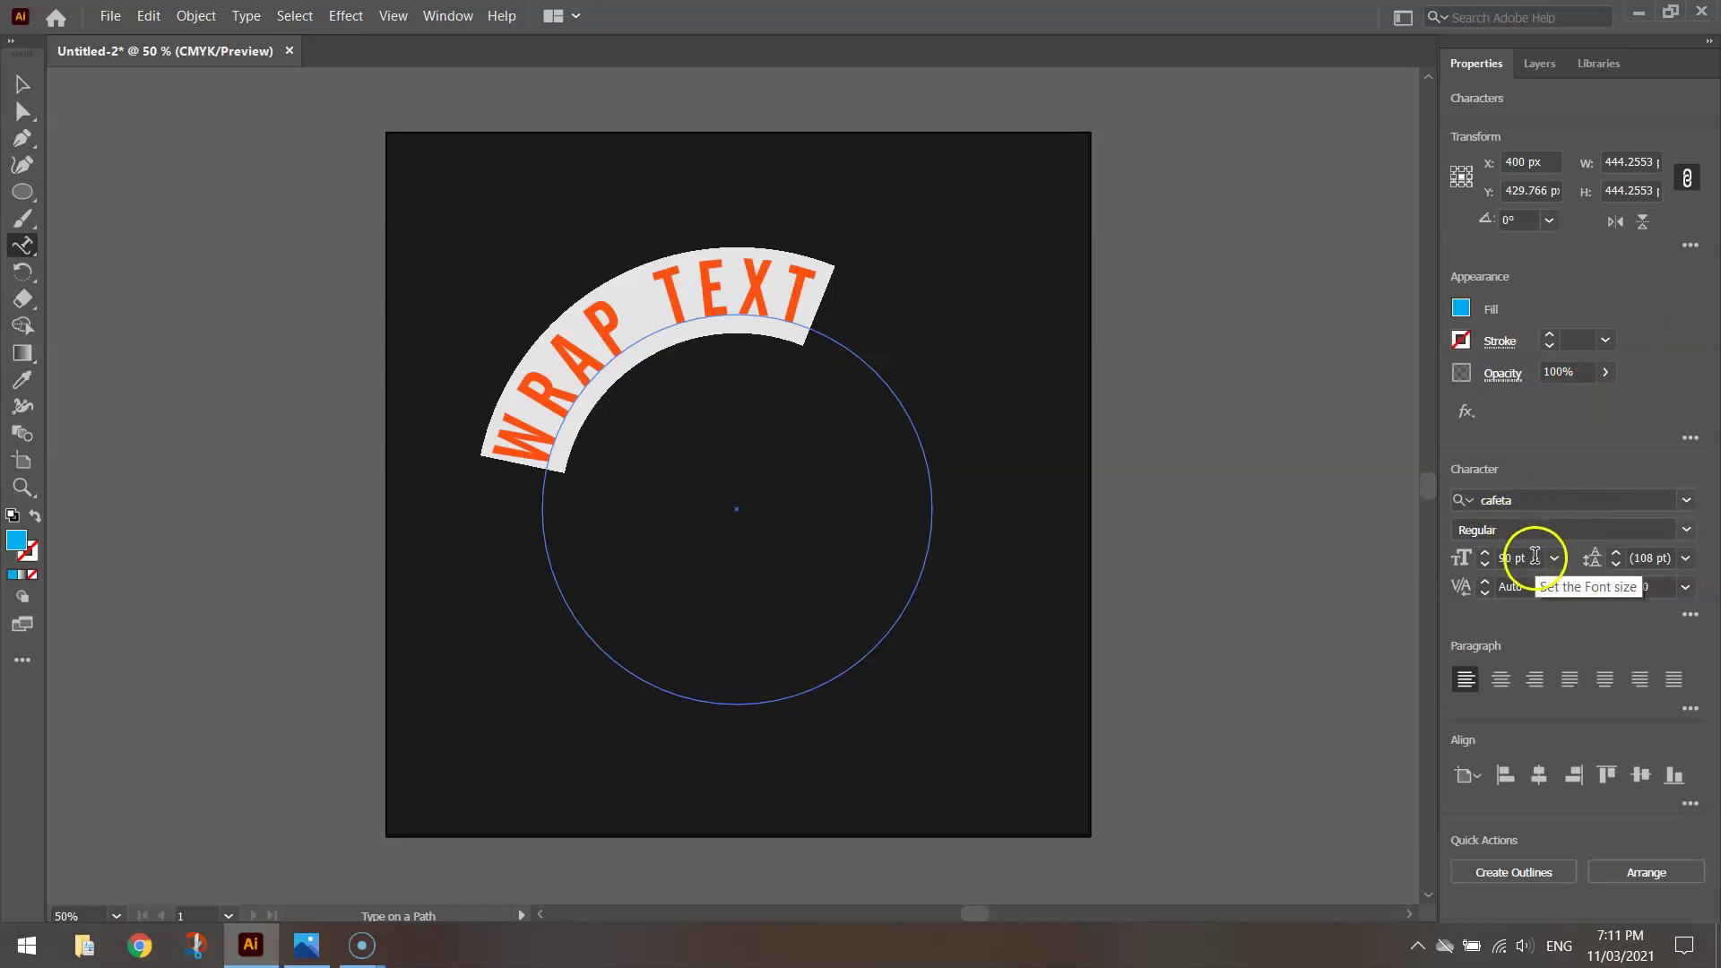
Set WRAP TEXT to 110 pt font size with 150 tracking.
left_click(1648, 587)
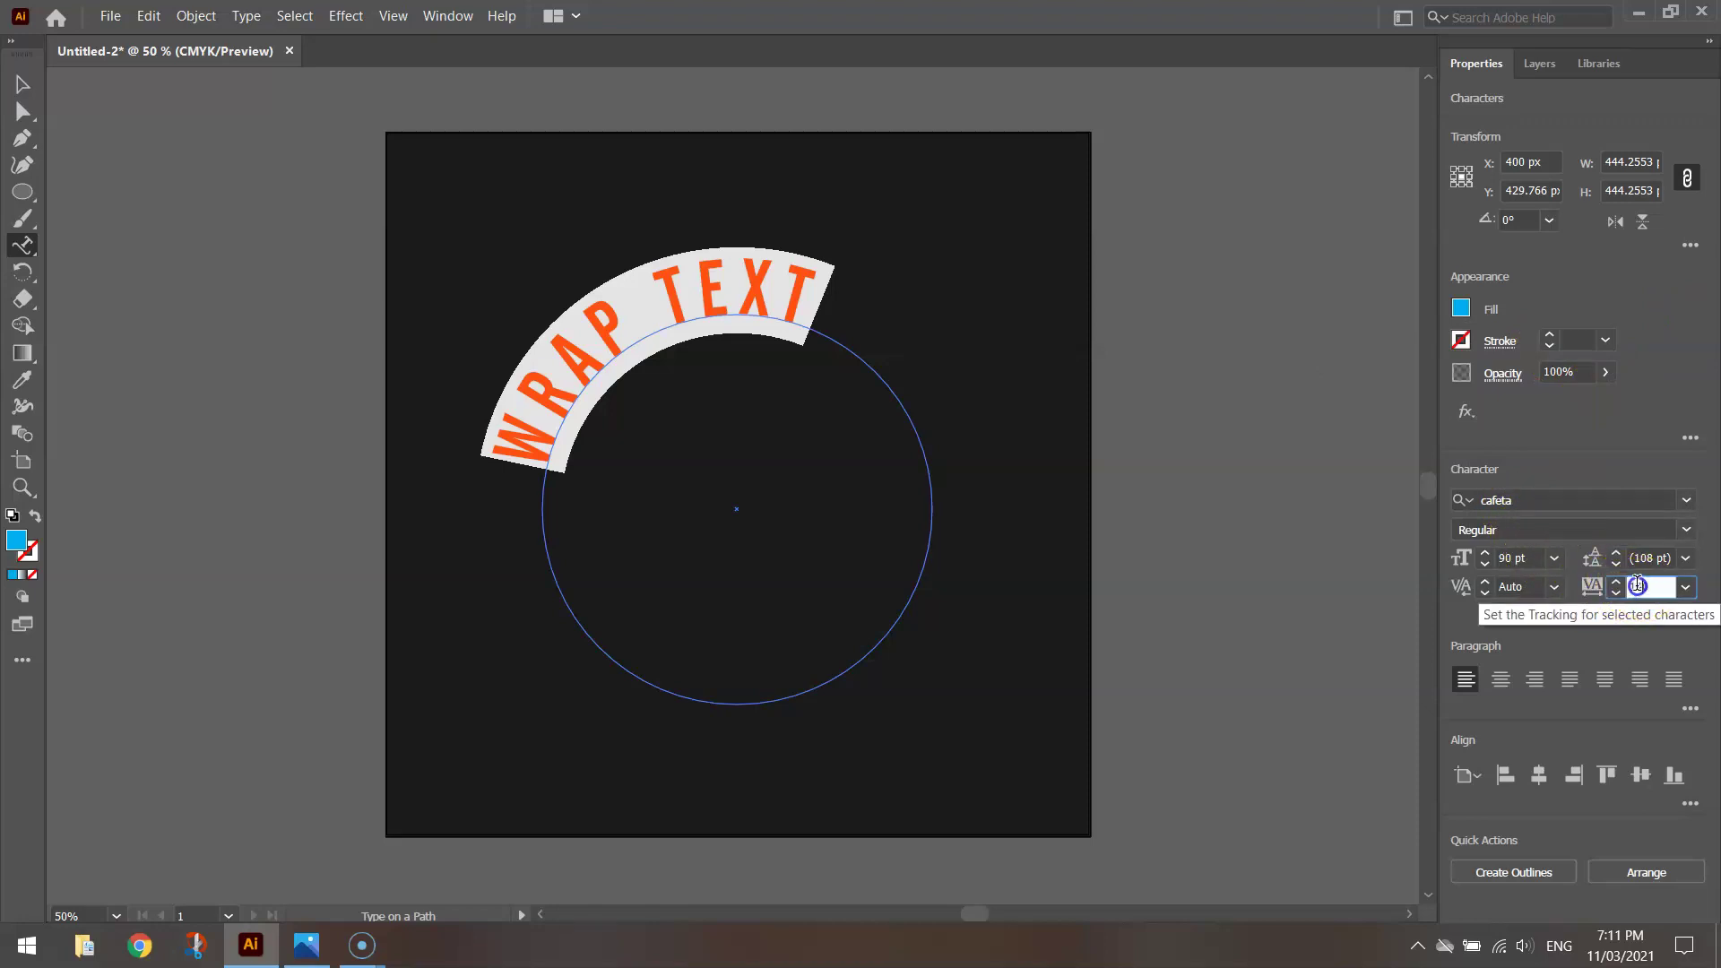
left_click(1524, 558)
type("120")
key("Return")
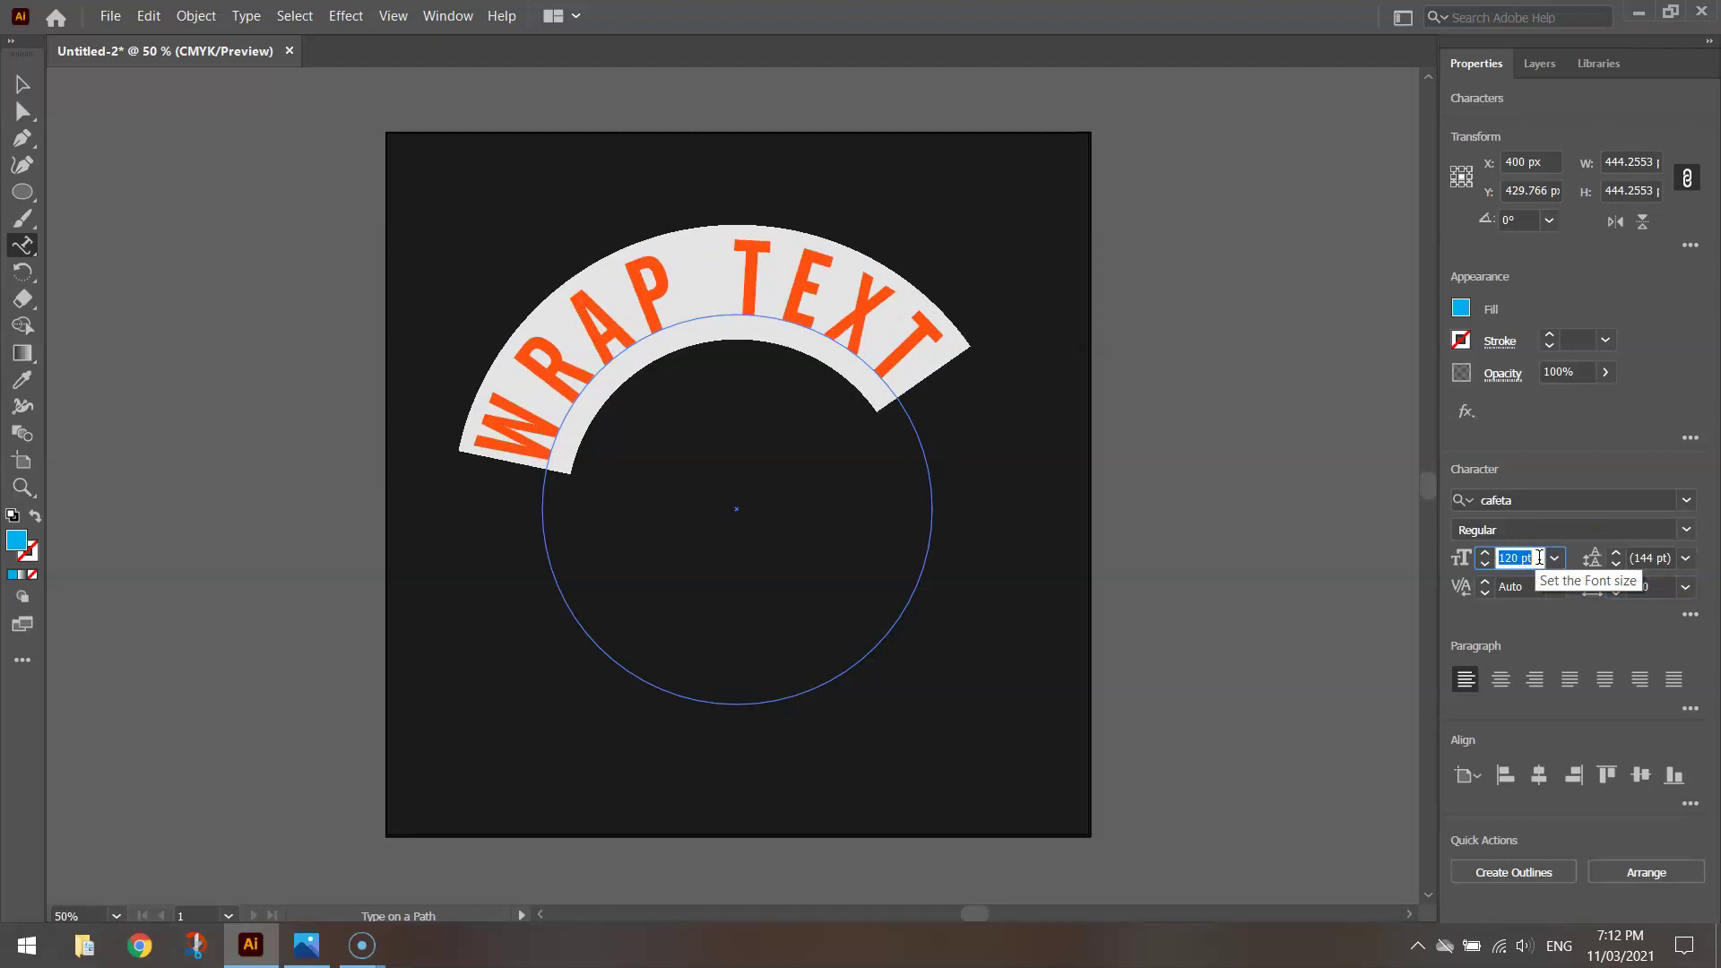
key("shift+Down")
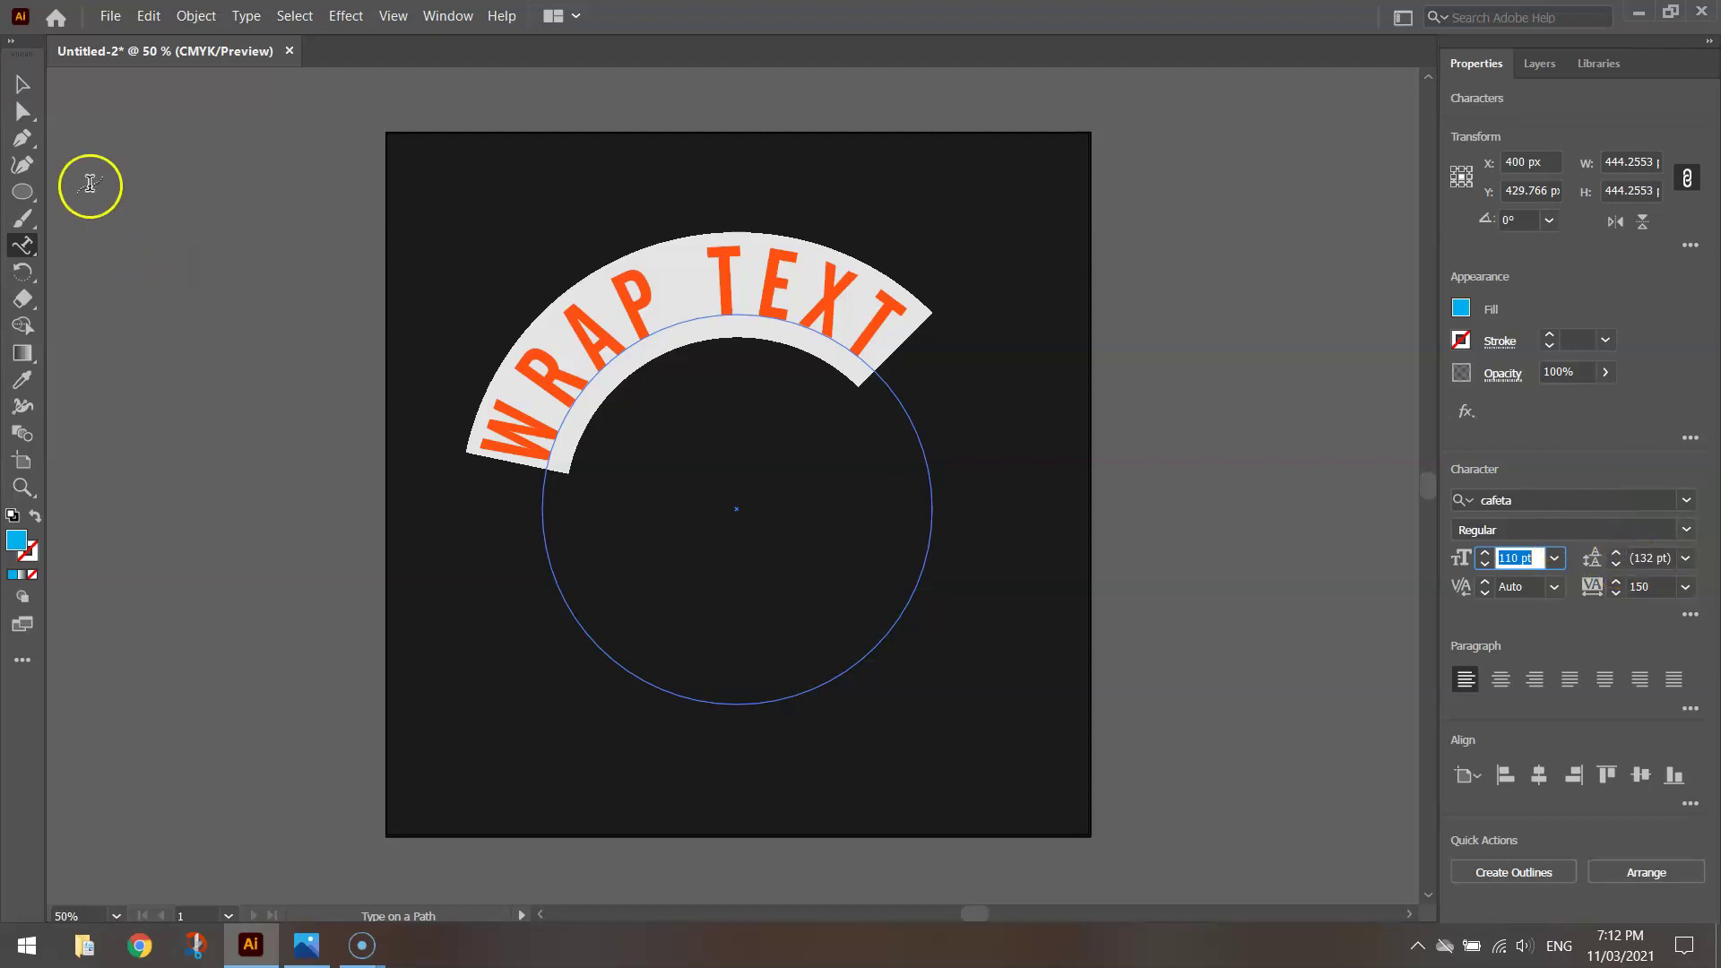
Finish text editing, deselect, and select the WRAP TEXT path type object.
left_click(22, 84)
left_click(261, 224)
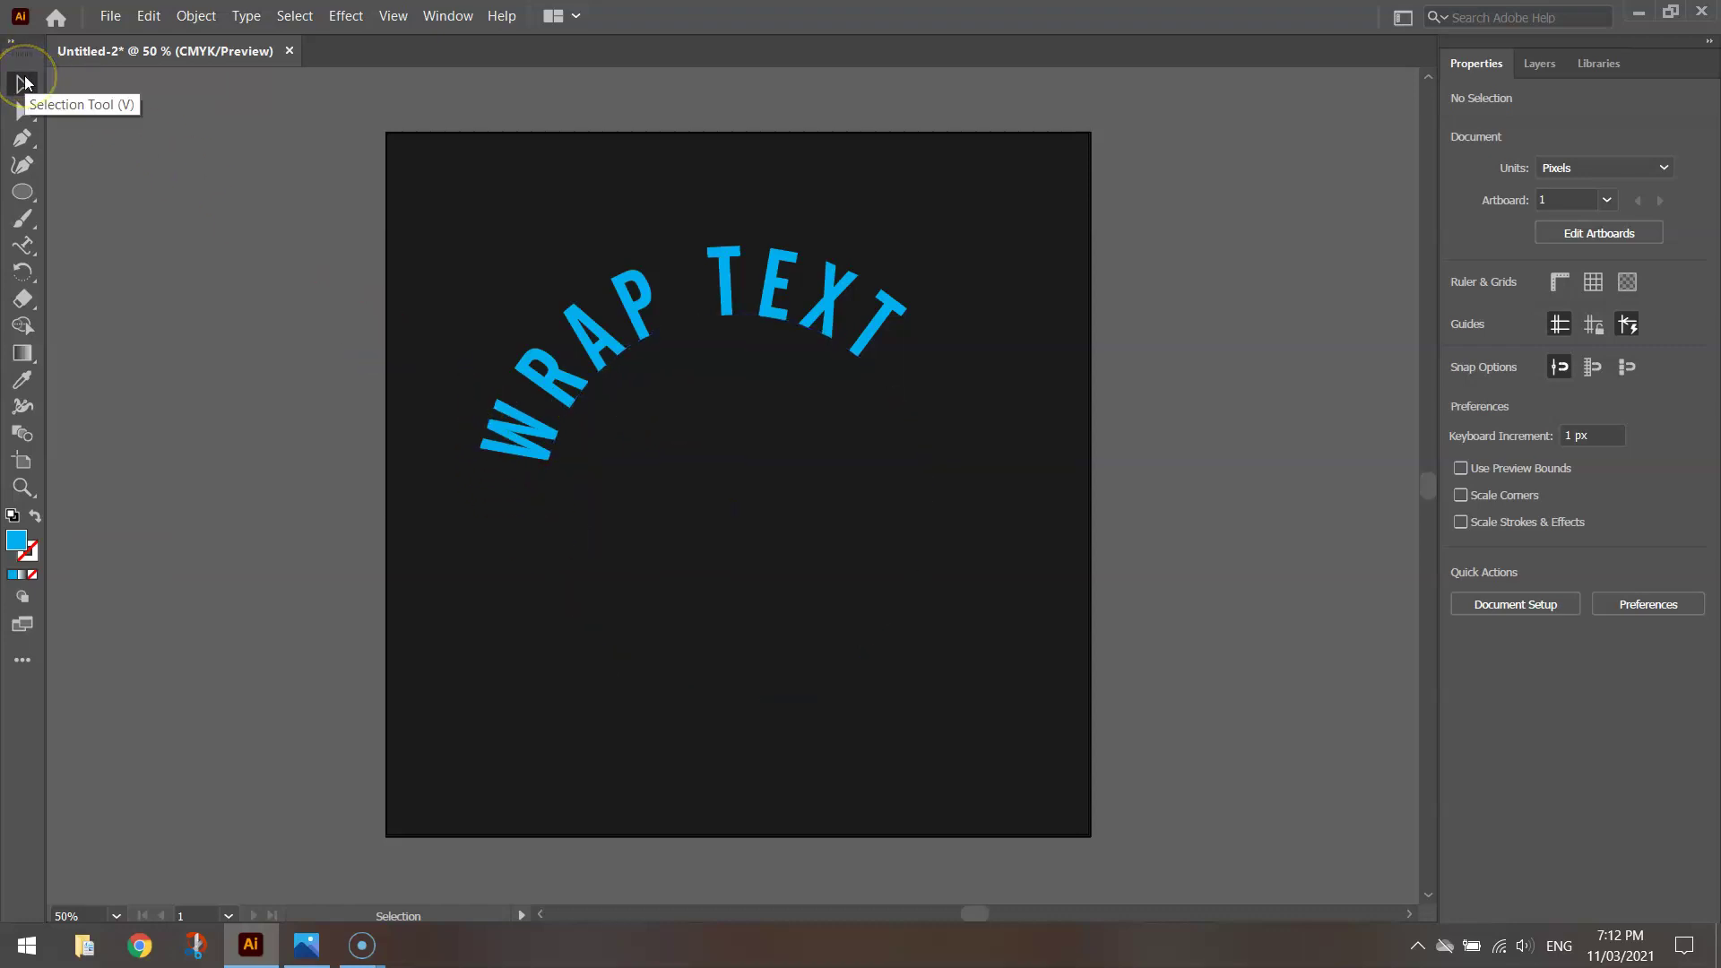
left_click(635, 296)
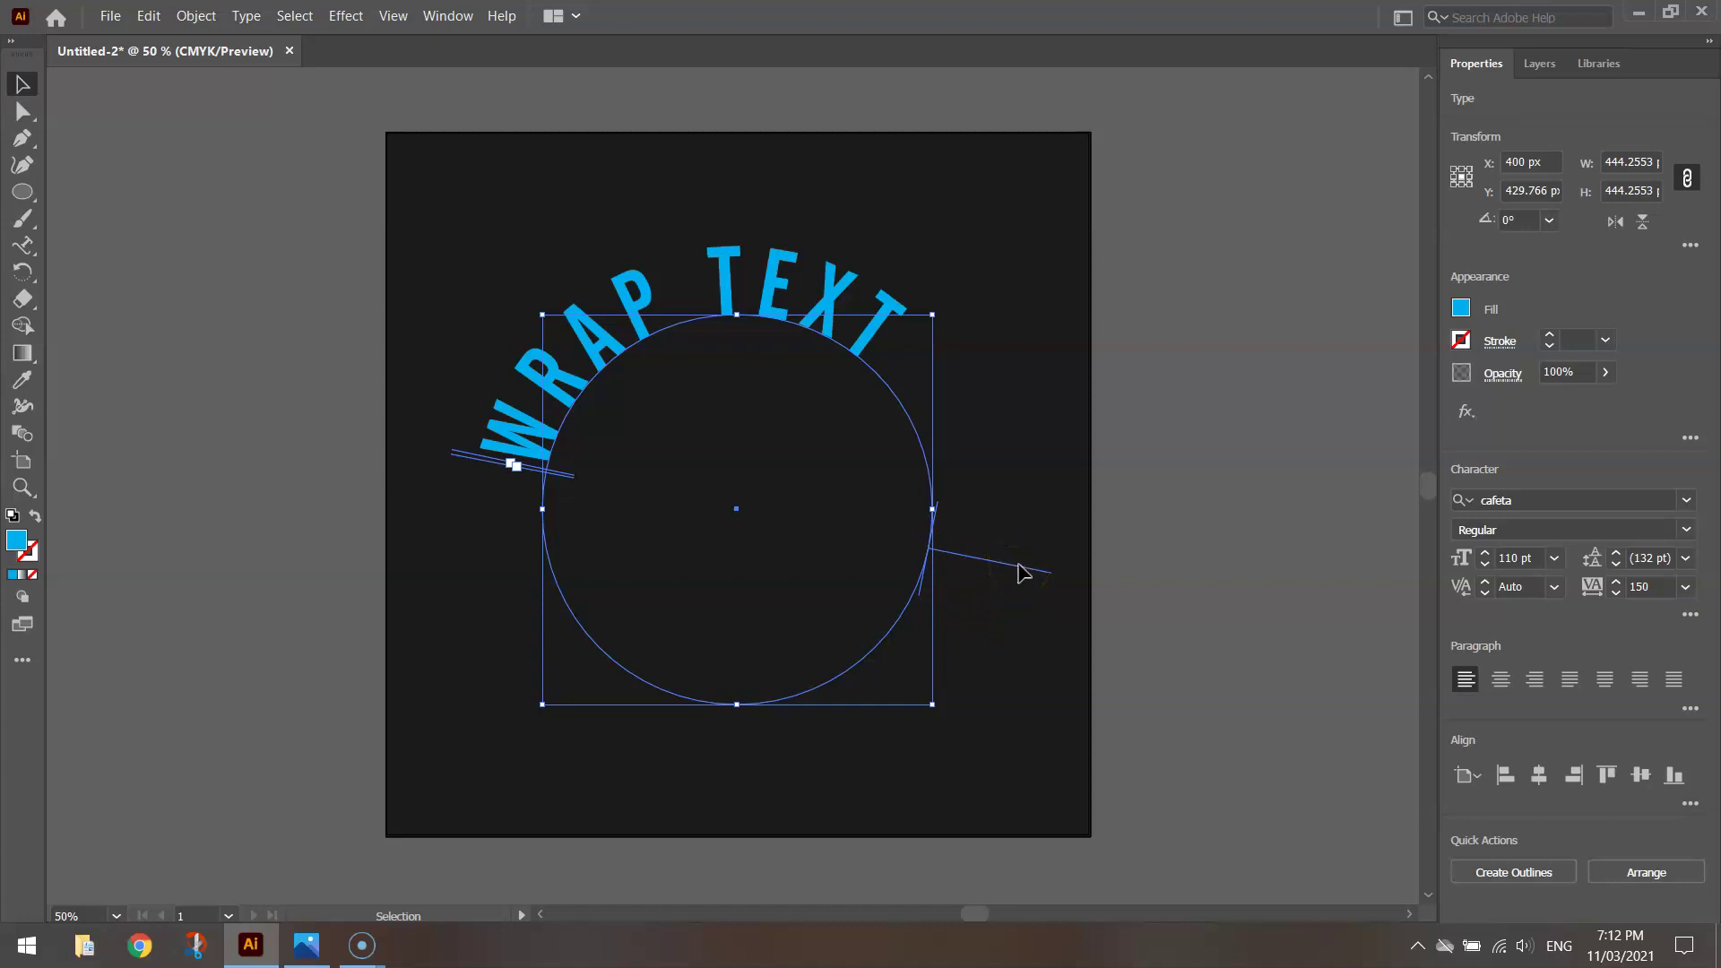
Slide WRAP TEXT along the circle and extend the path so the final T shows.
left_click_drag(1024, 577, 568, 238)
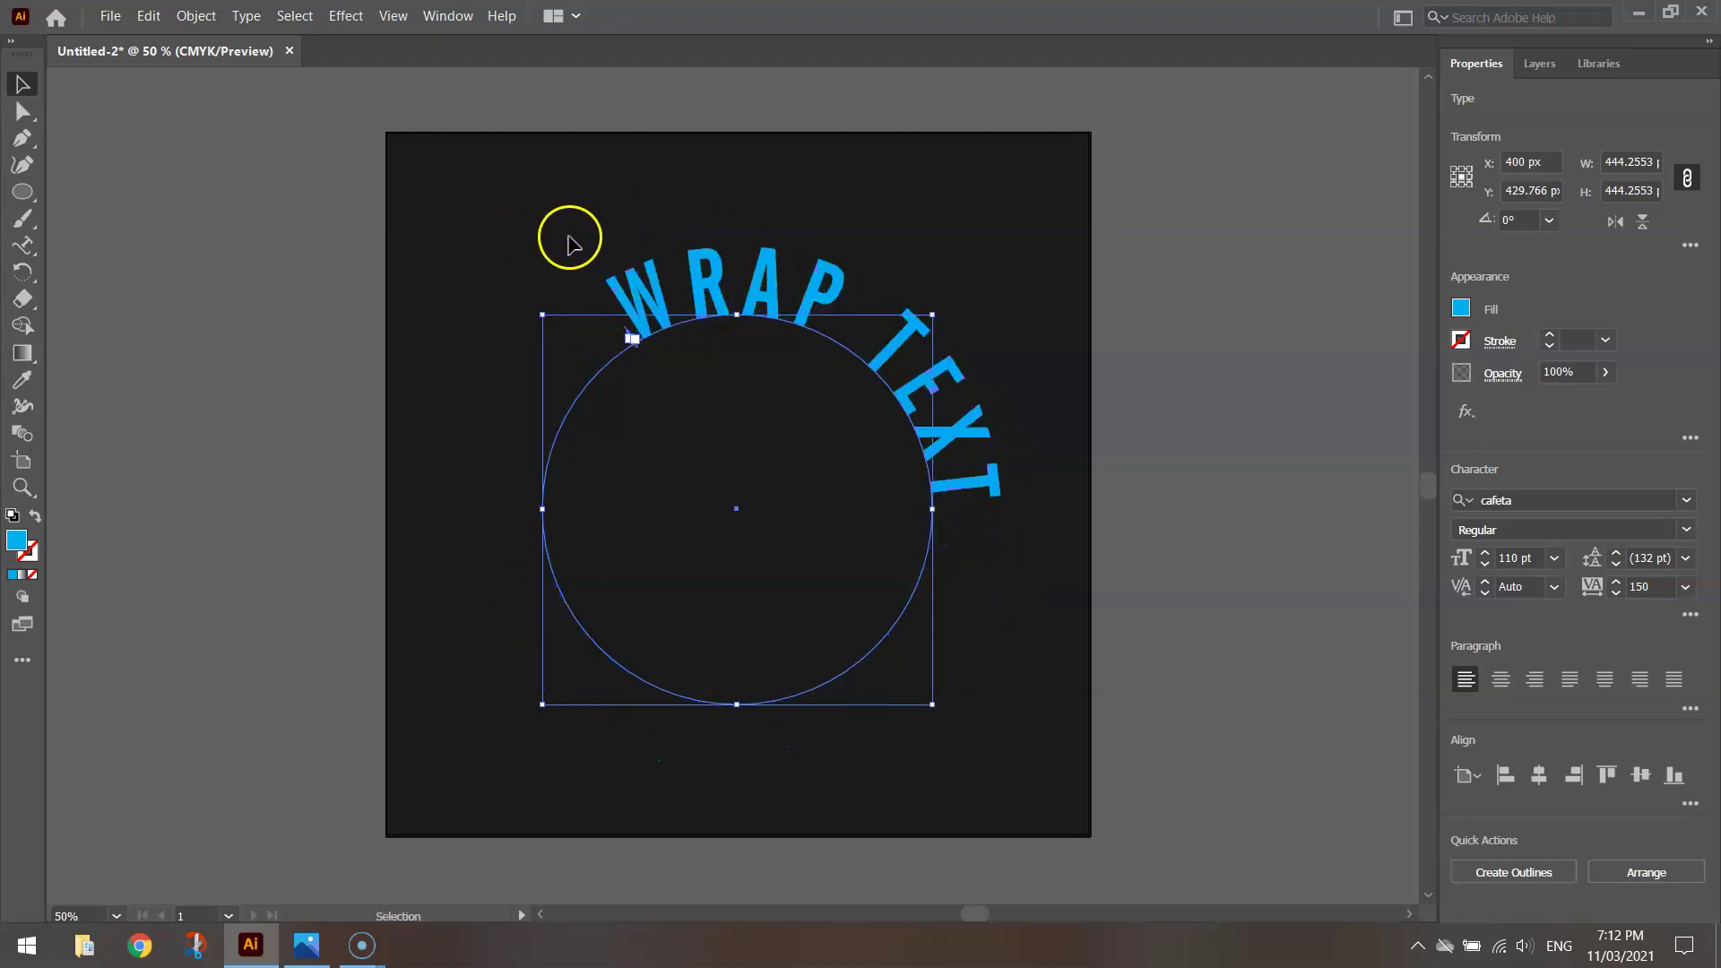
left_click_drag(979, 470, 973, 492)
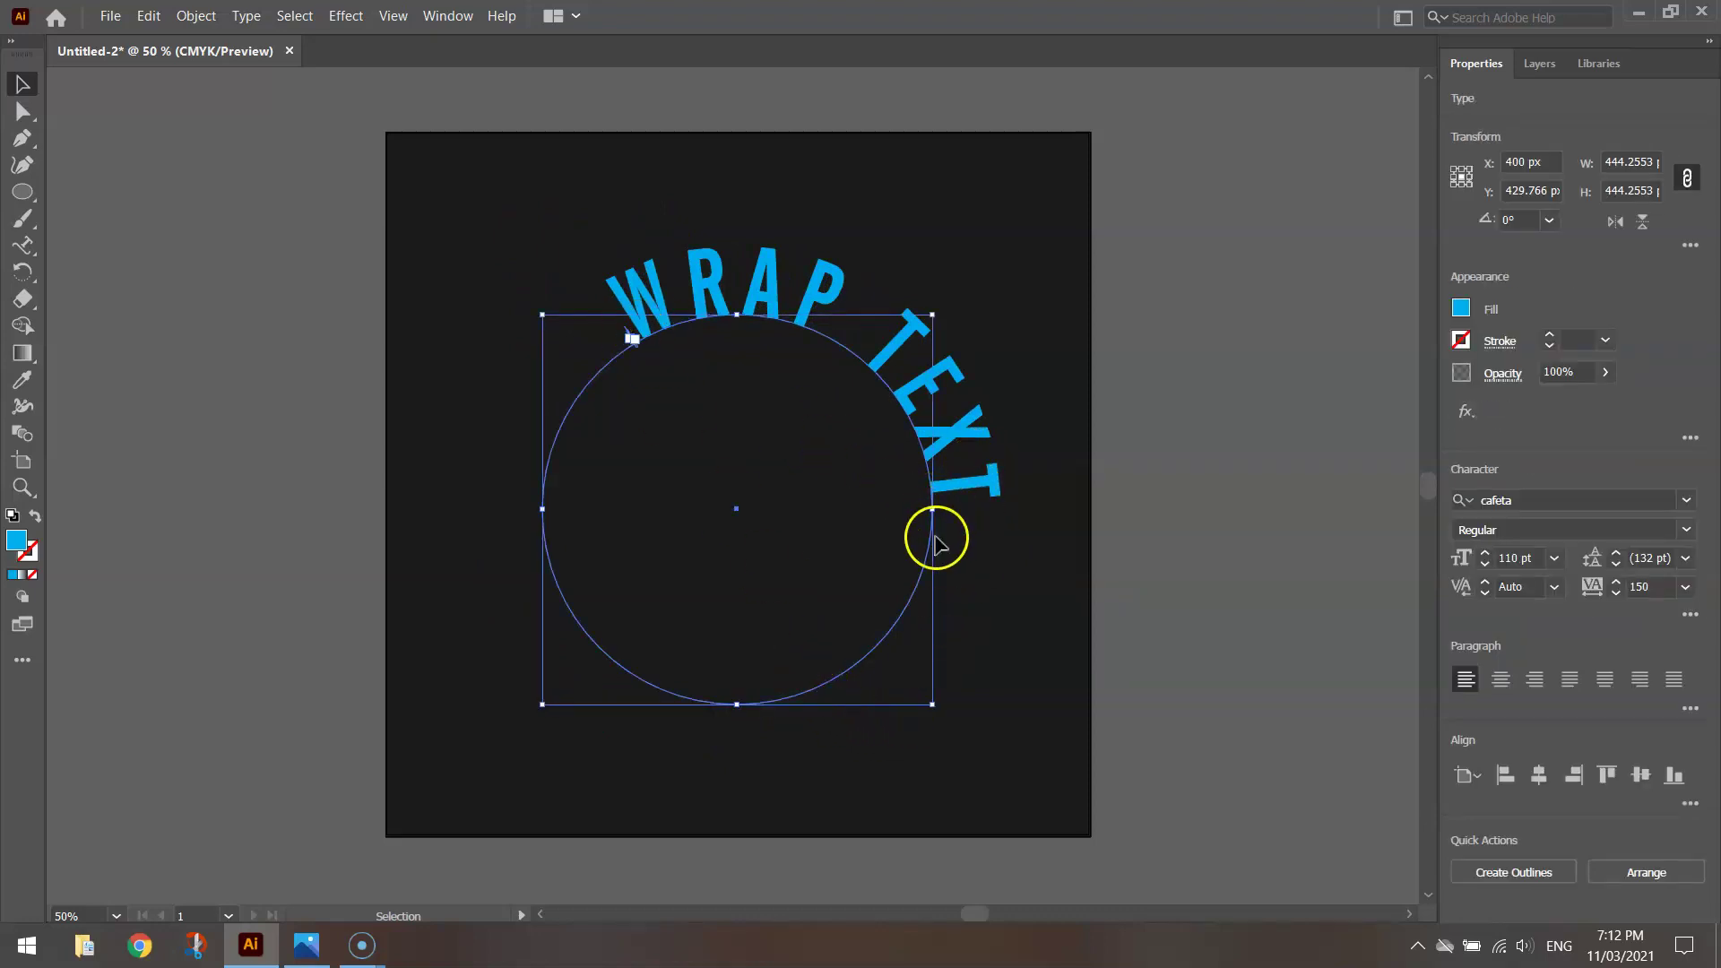
scroll(977, 558, "up", 2)
scroll(978, 560, "down", 1)
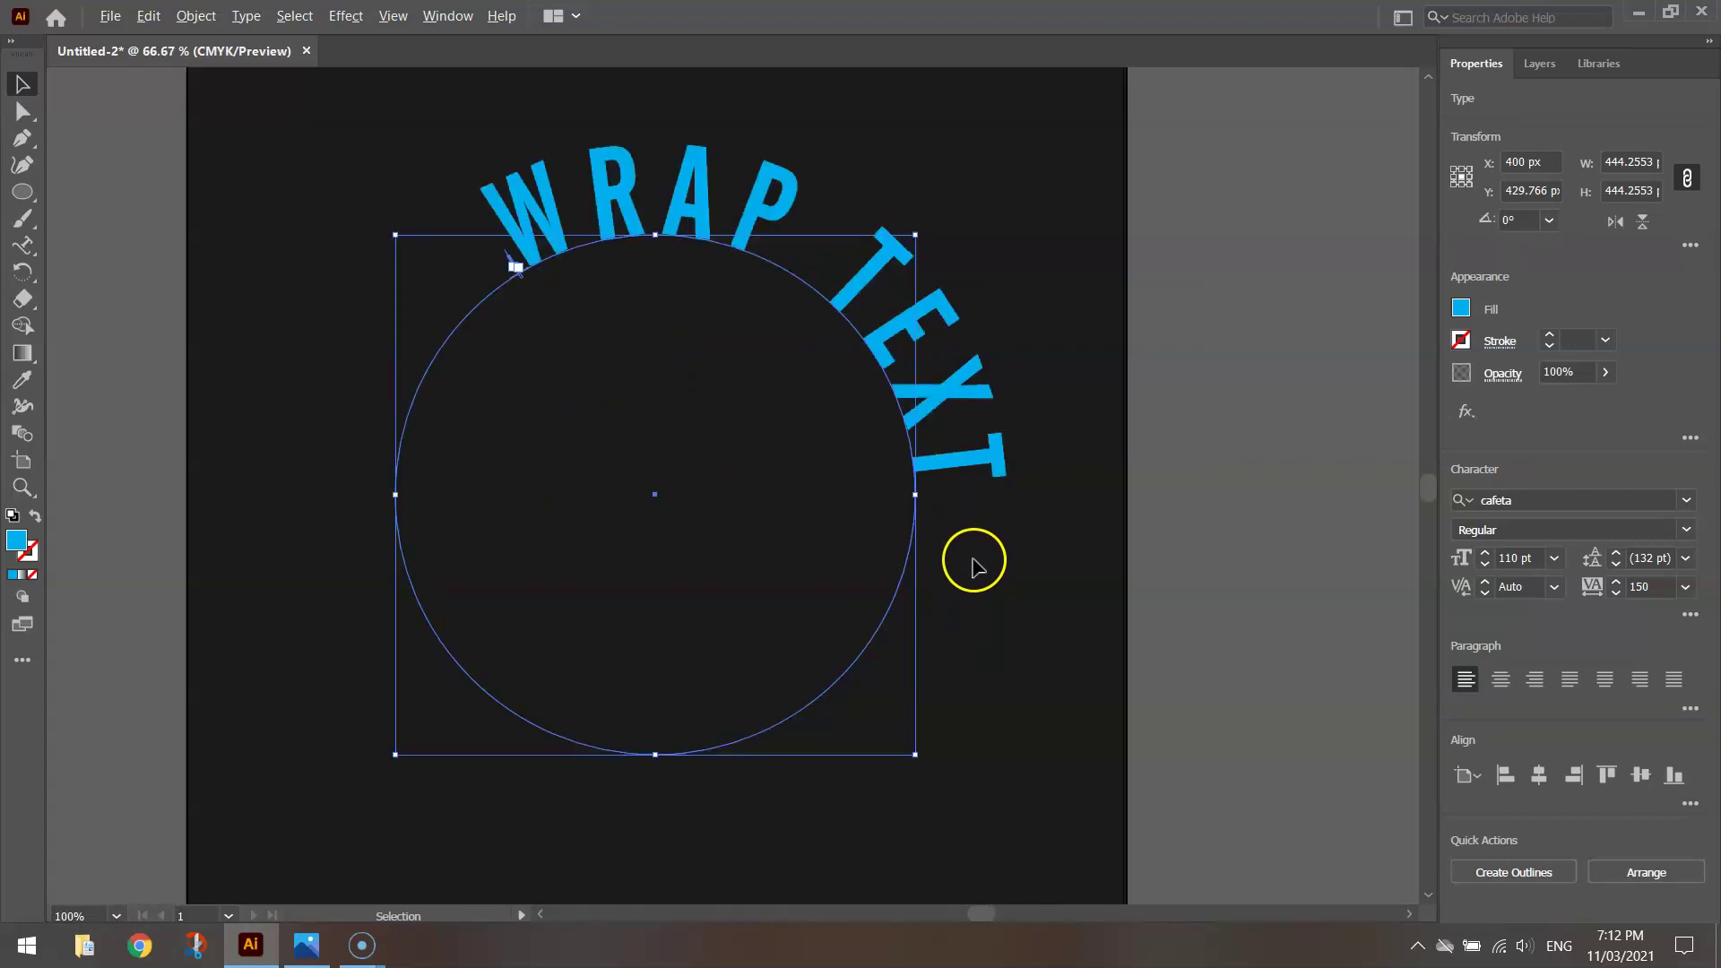
left_click(974, 563)
Adjust the start and centre brackets until WRAP TEXT arcs evenly across the top, then deselect.
left_click(527, 185)
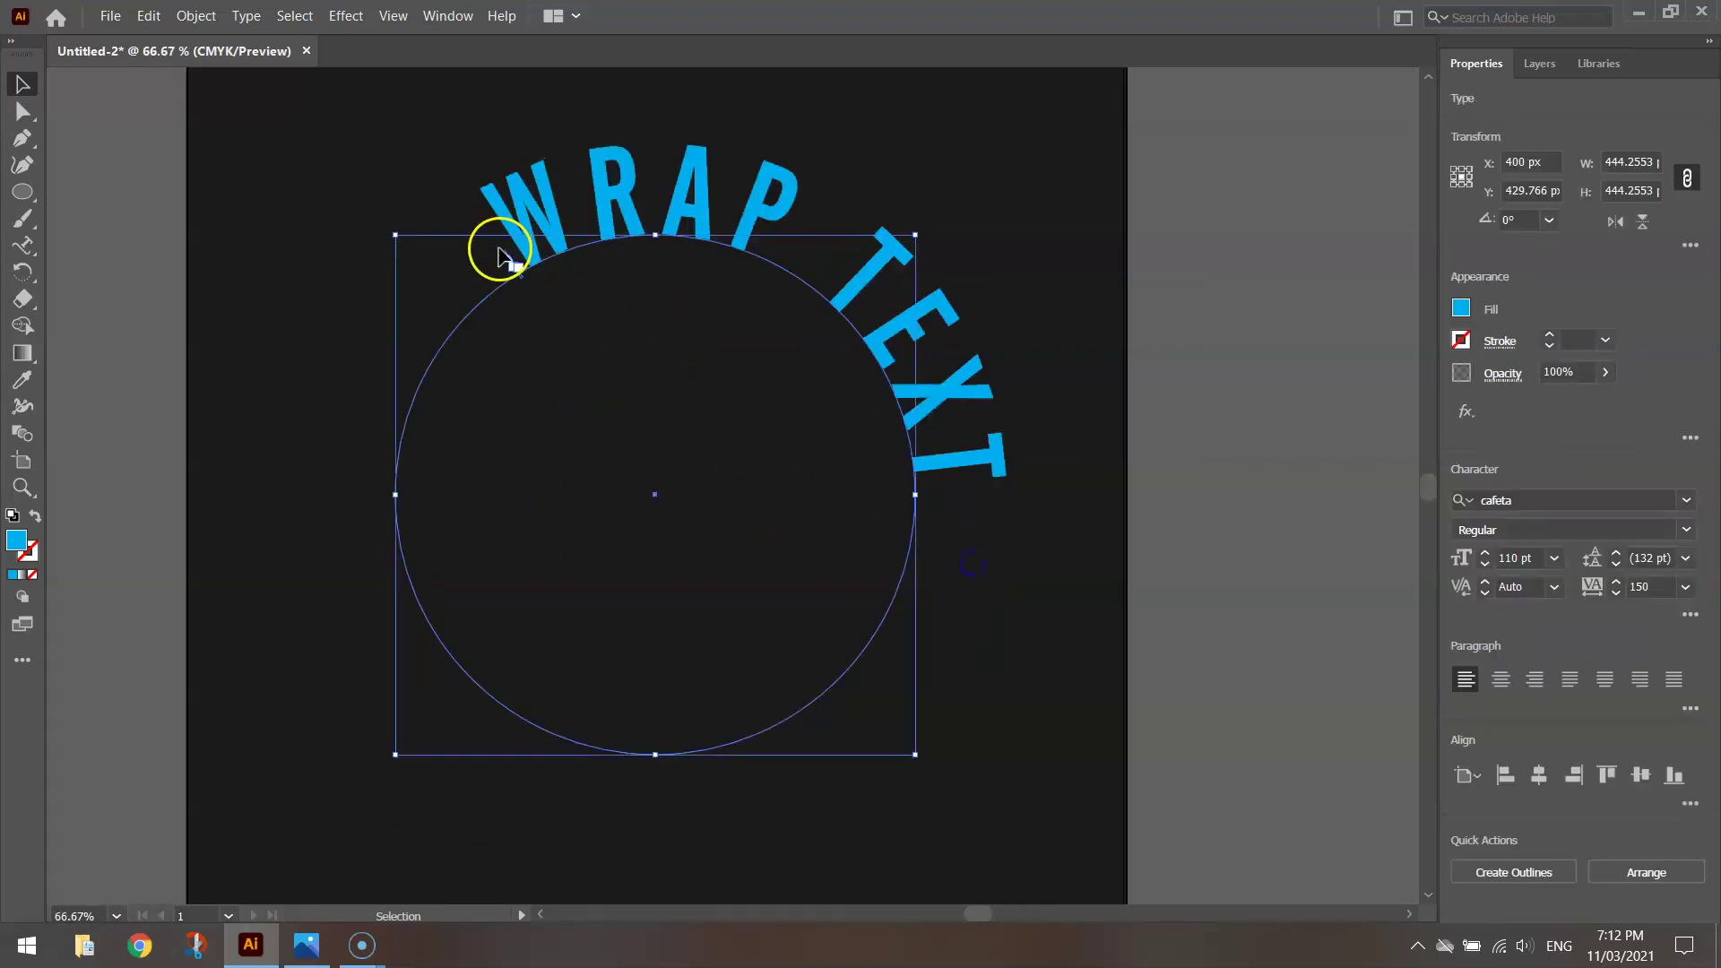
left_click_drag(465, 307, 424, 365)
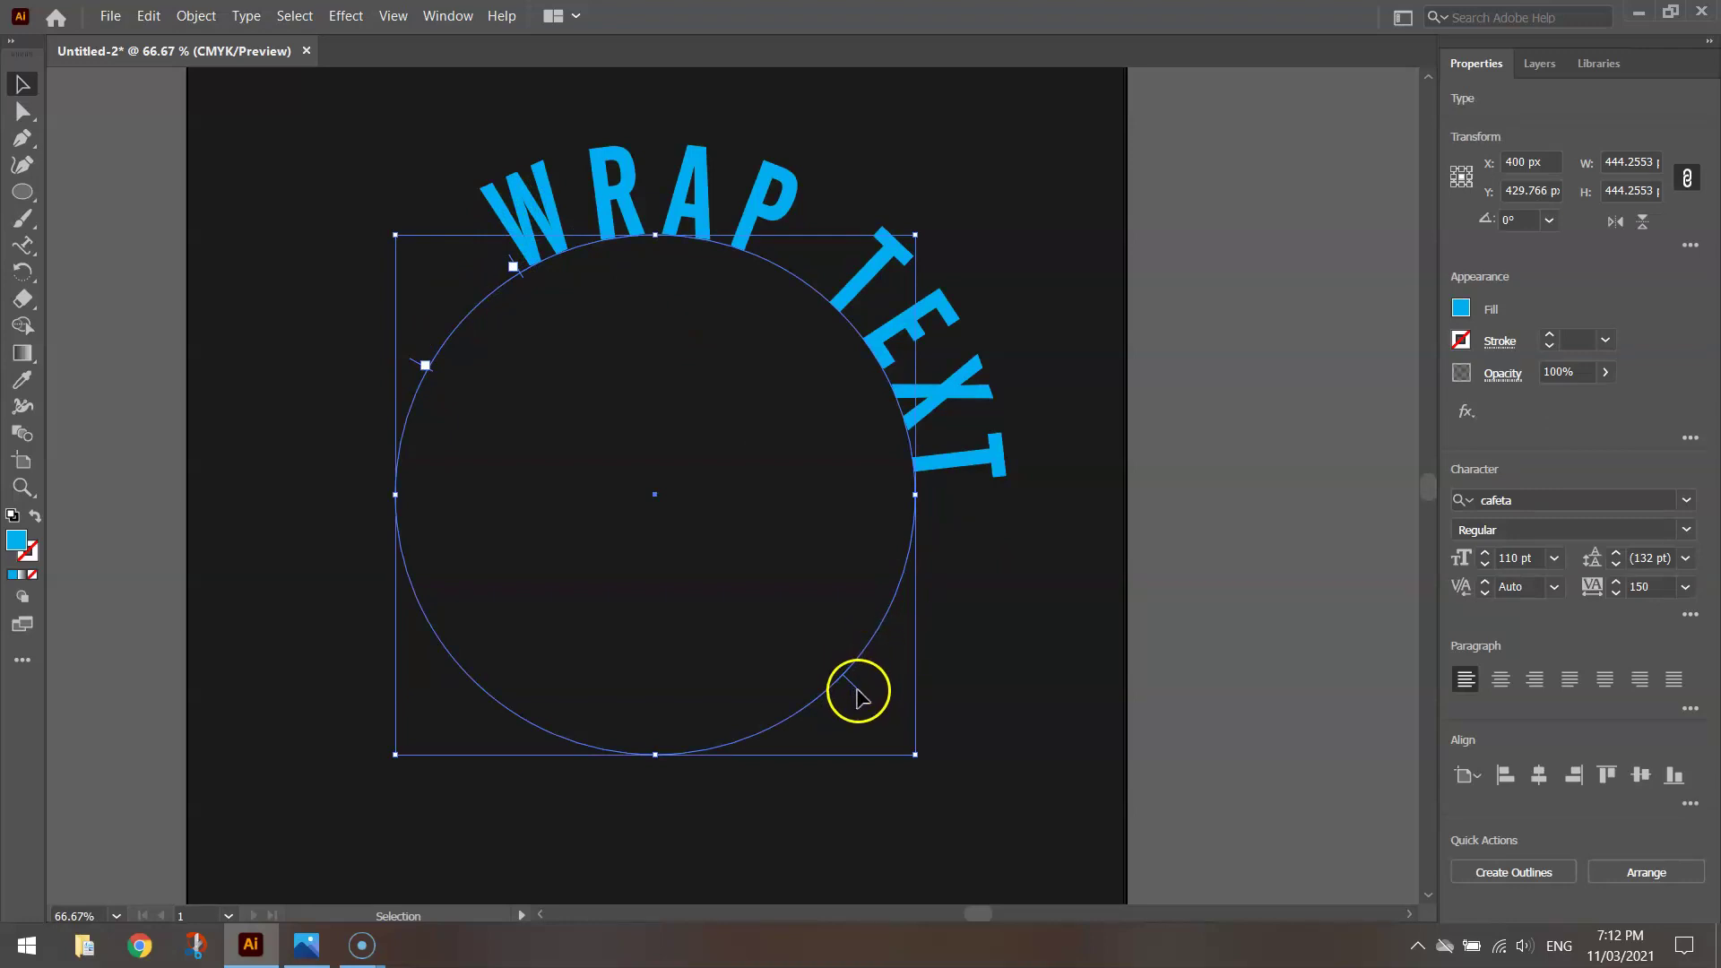
left_click_drag(852, 691, 950, 538)
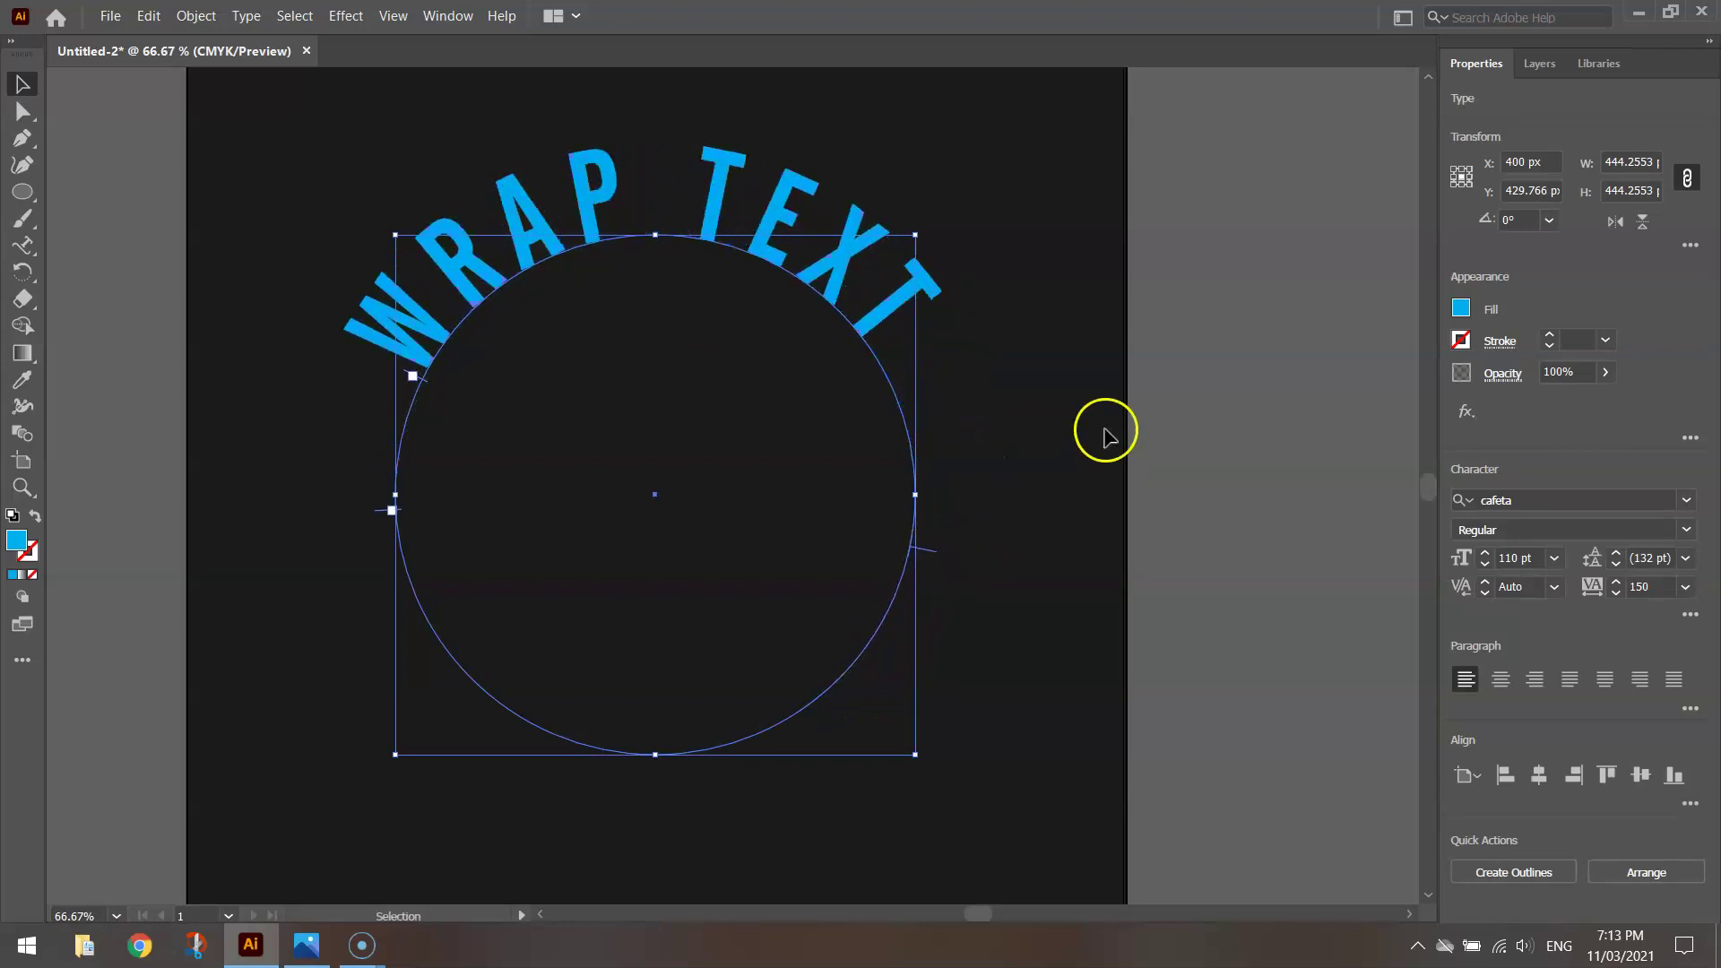
left_click(1067, 434)
scroll(1045, 438, "down", 1)
left_click(920, 302)
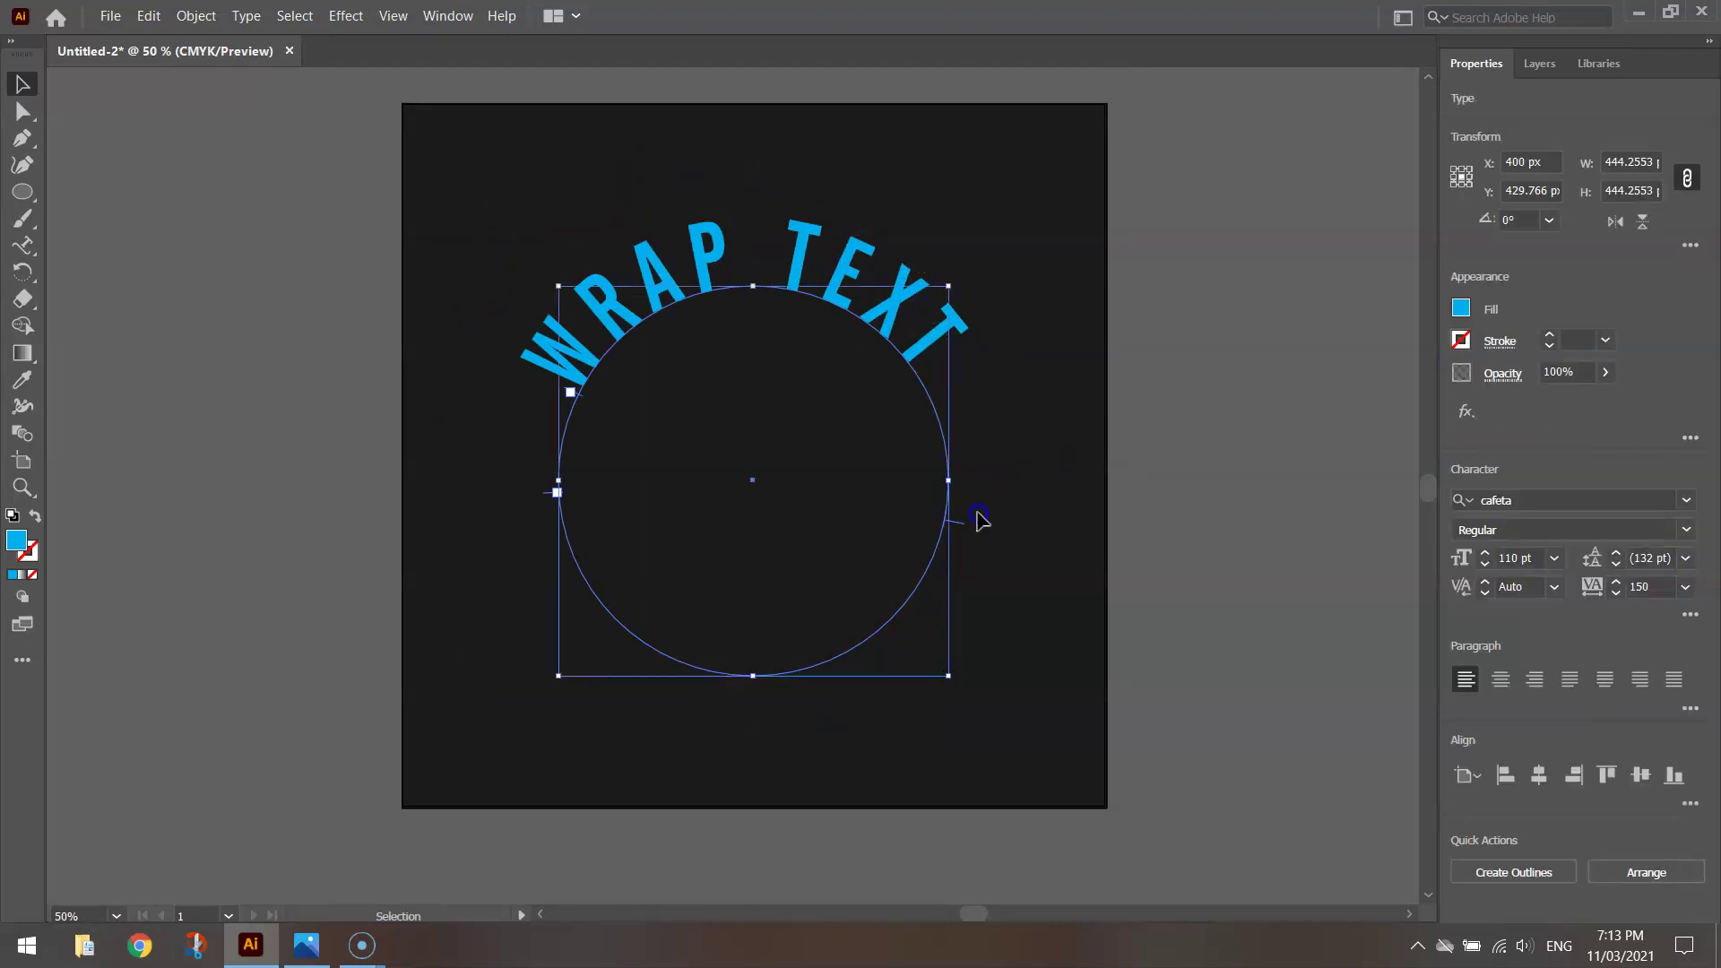
left_click_drag(966, 534, 960, 538)
left_click(1078, 450)
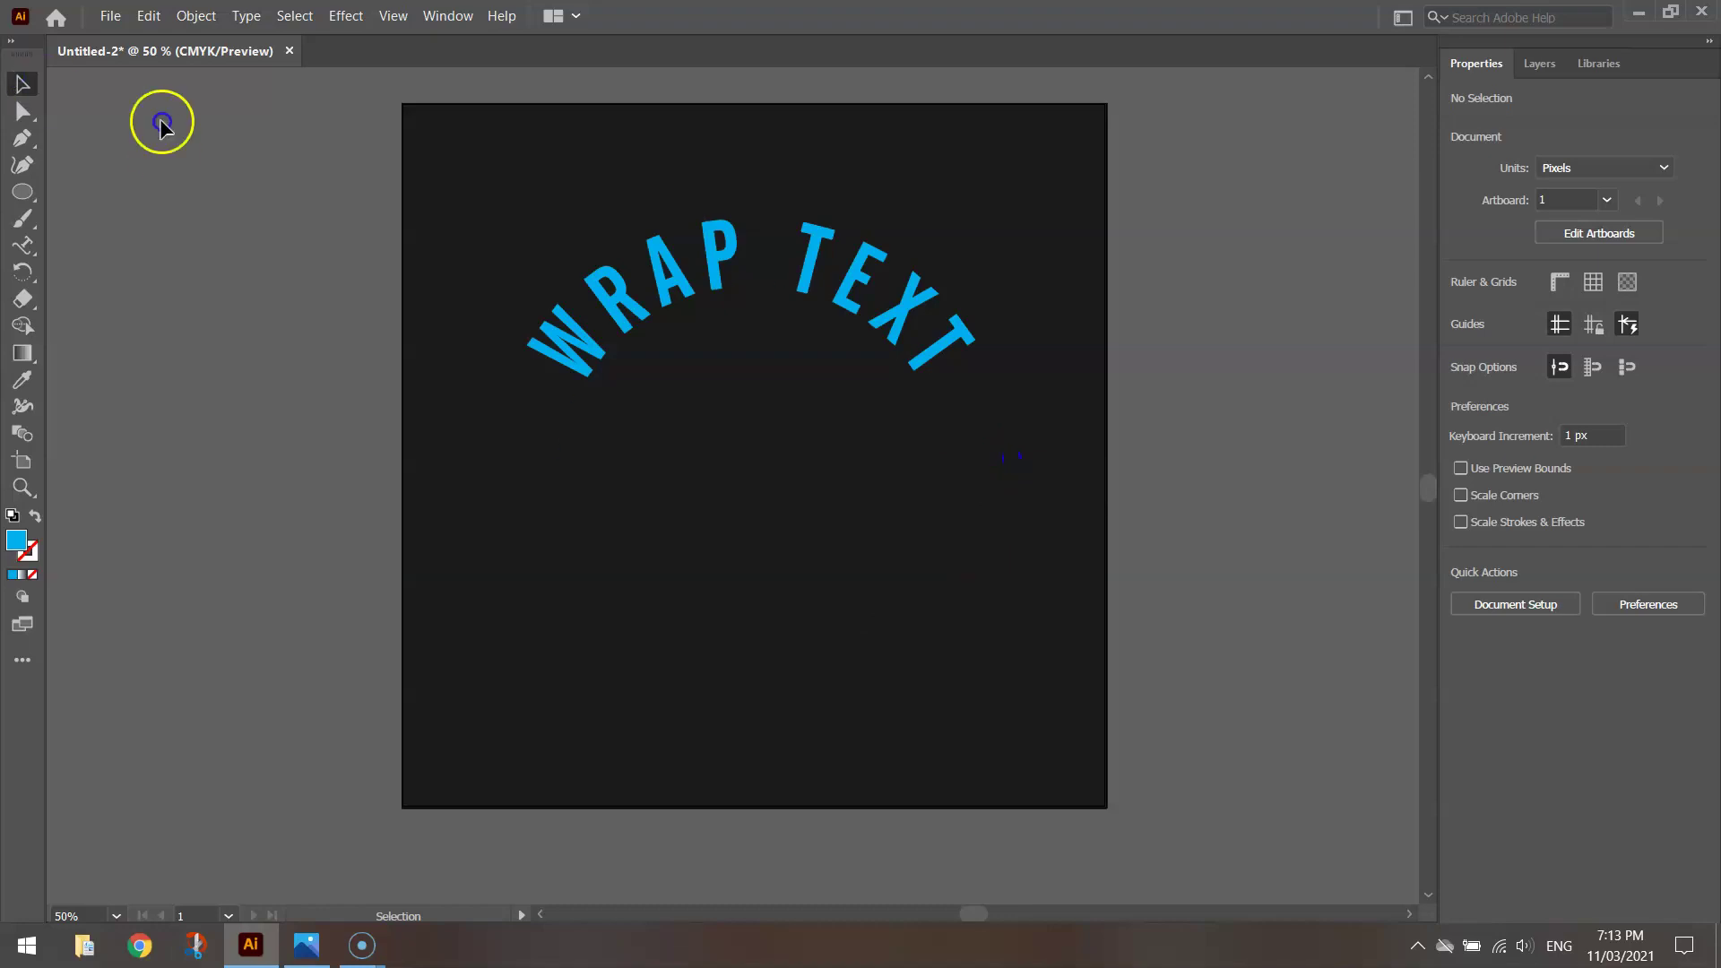
Copy the WRAP TEXT path type and paste it in place over the original.
left_click(649, 261)
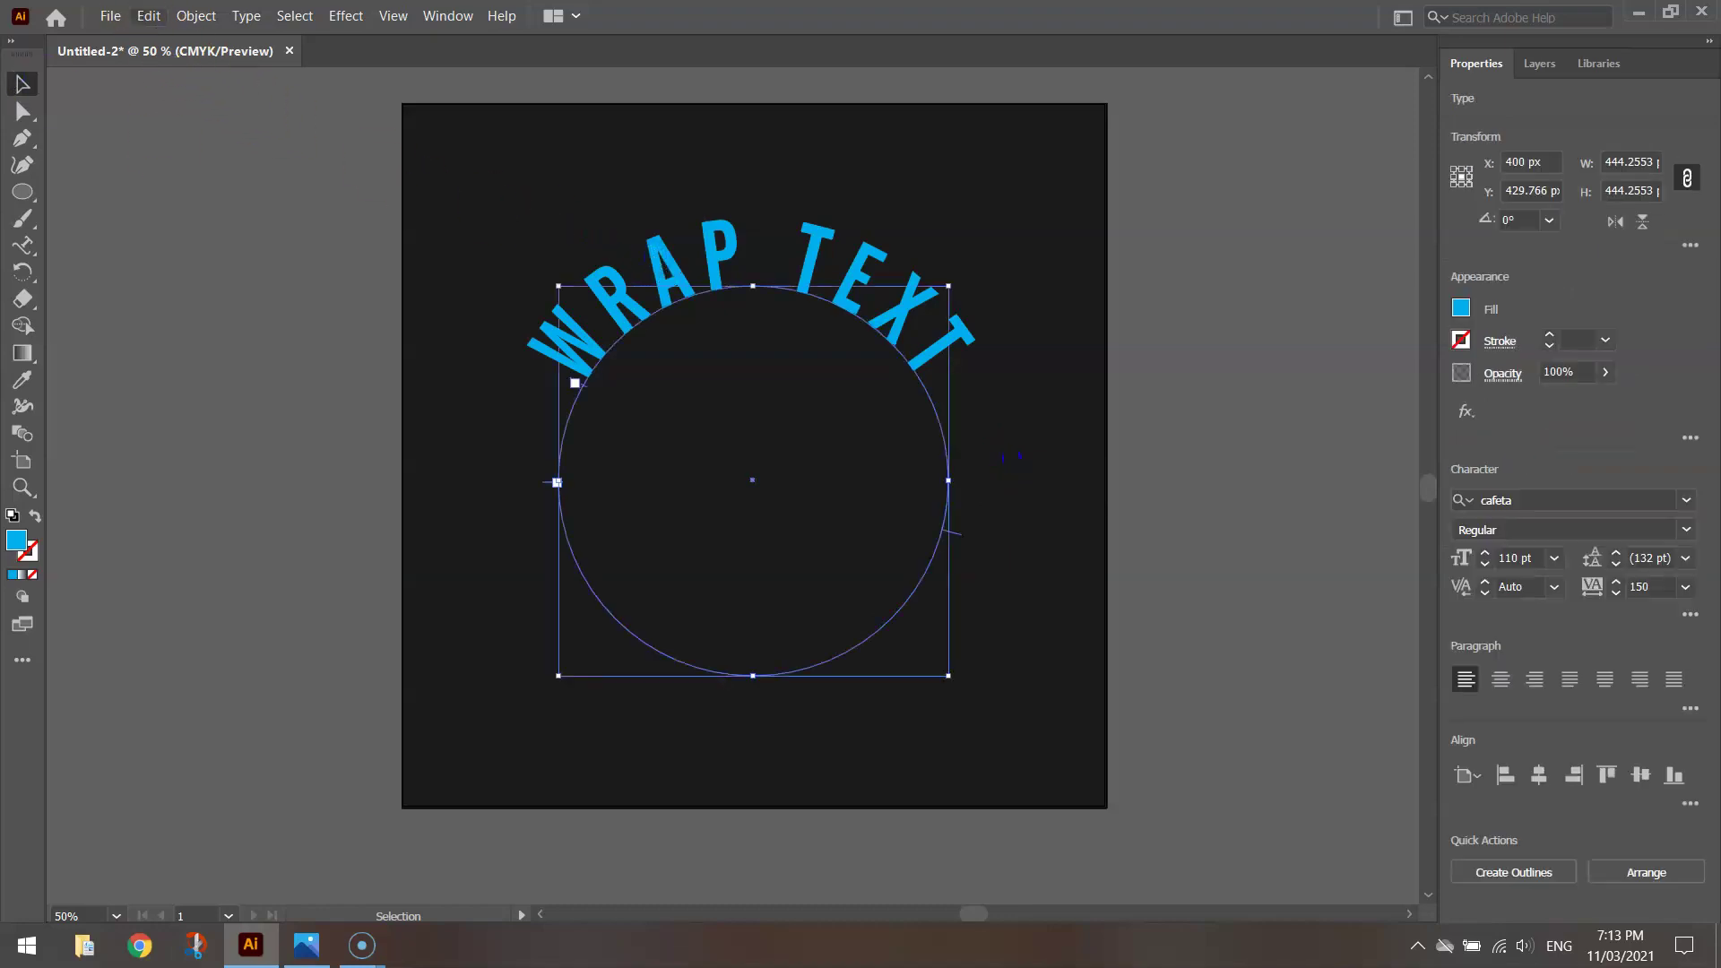
left_click(148, 15)
left_click(193, 110)
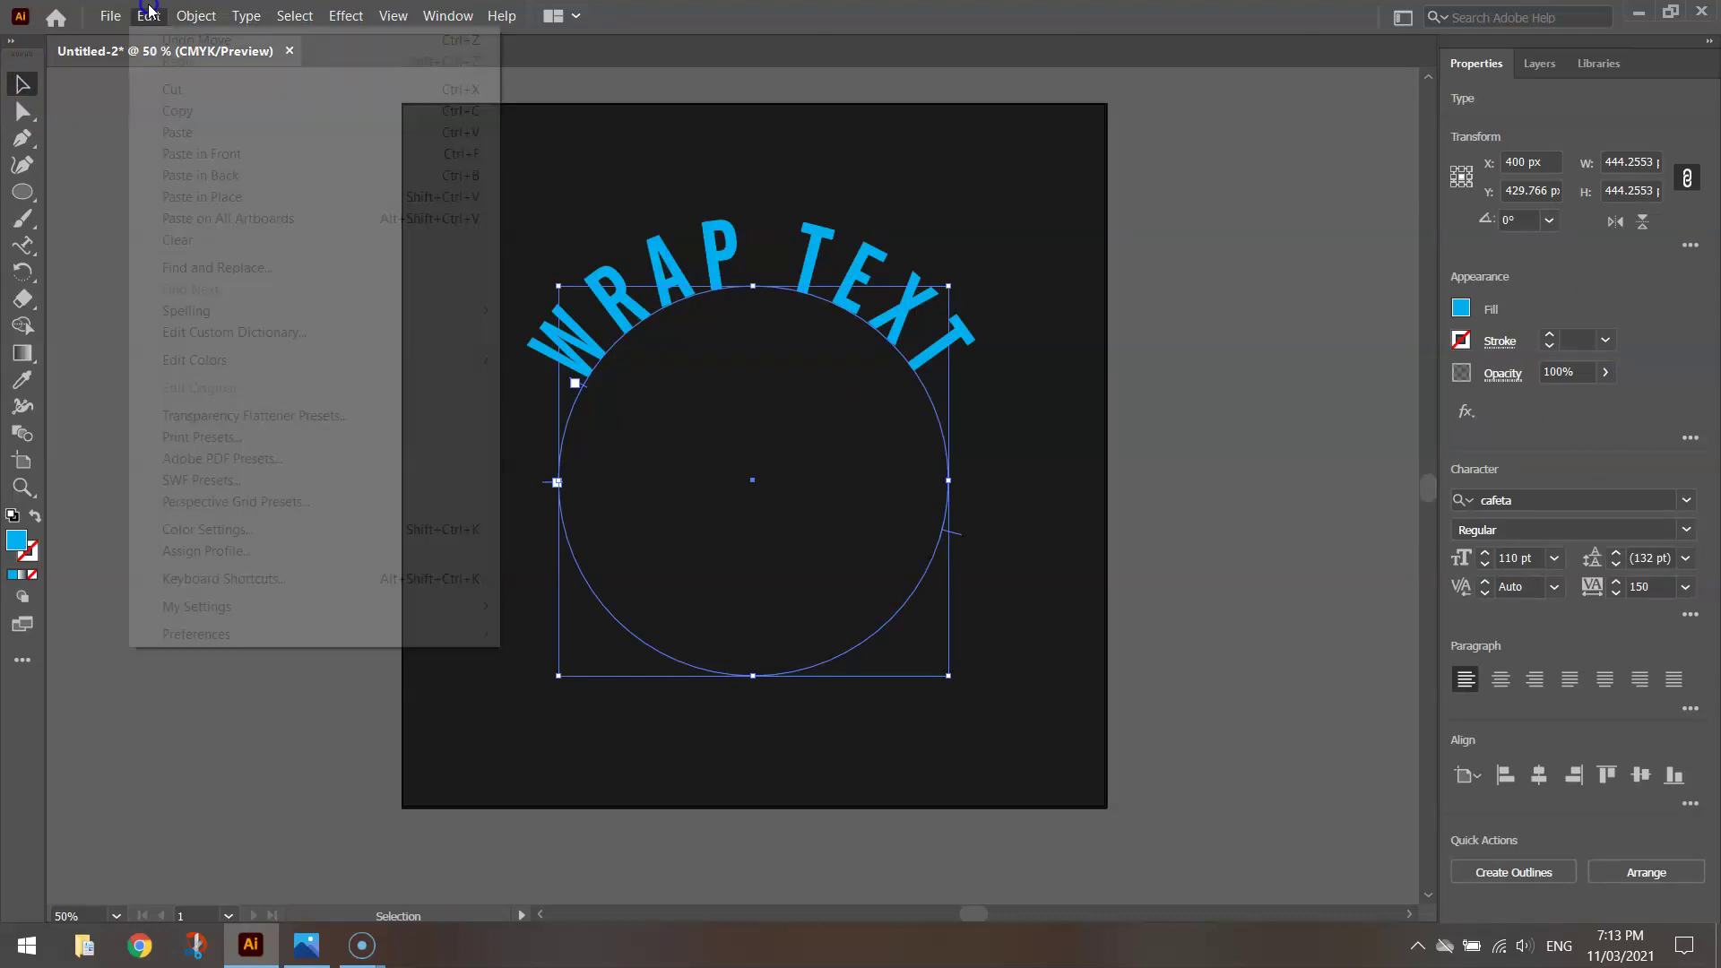
left_click(231, 198)
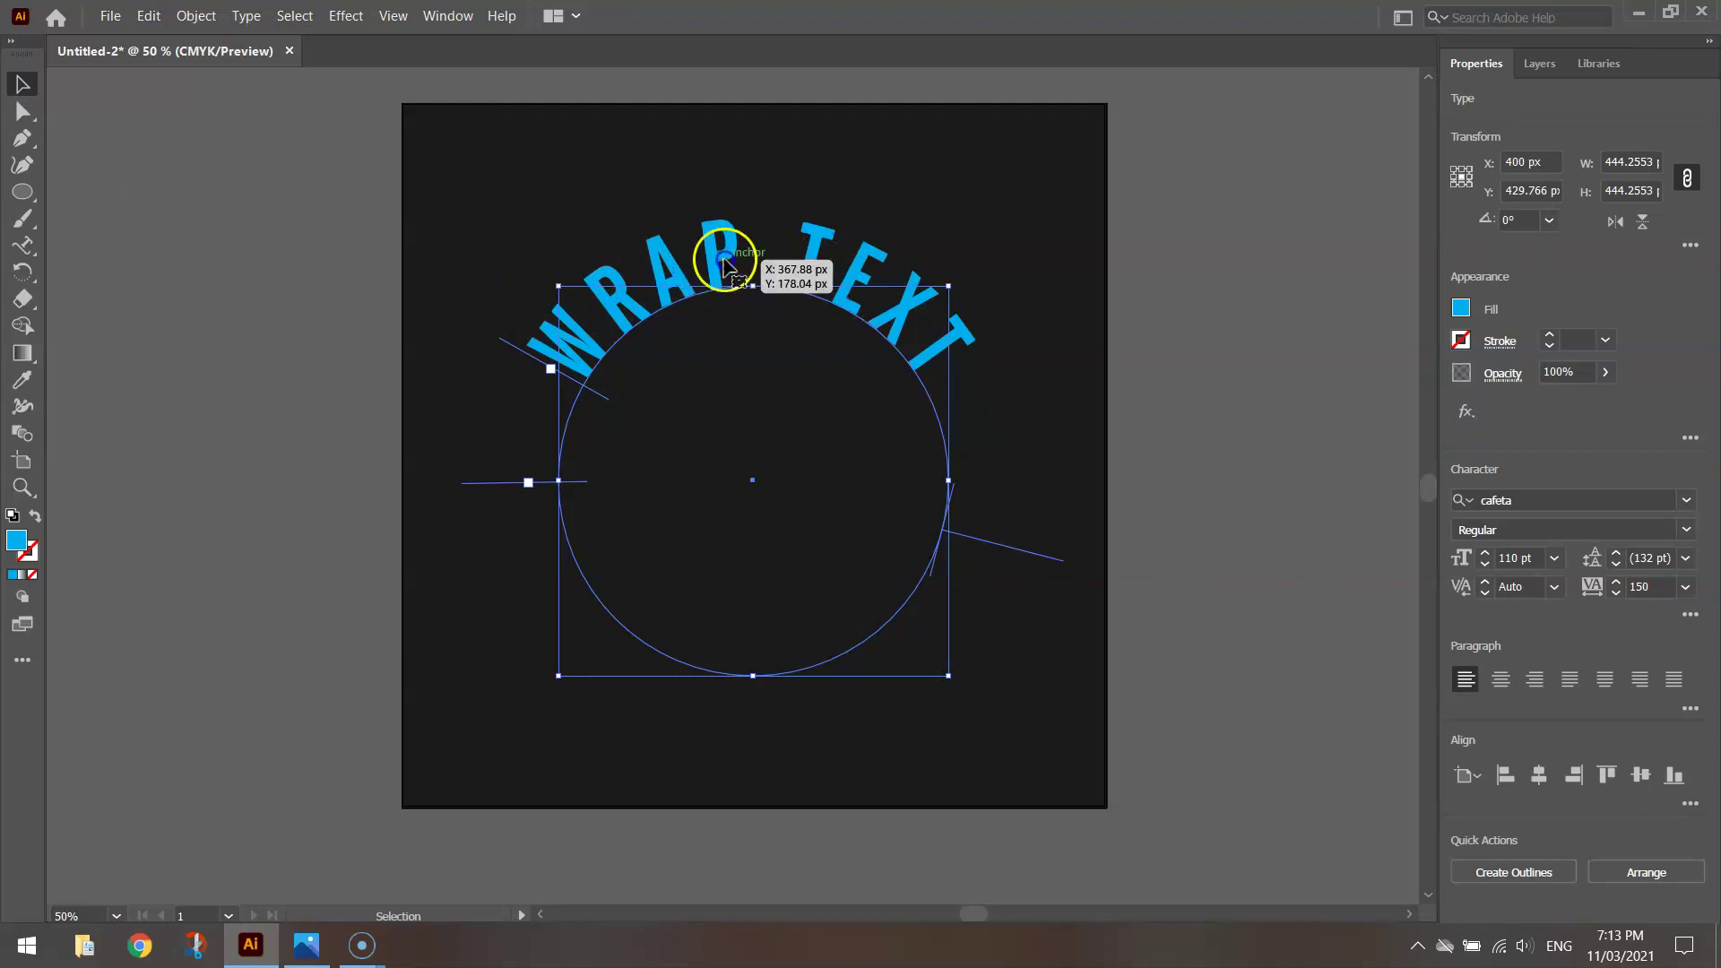
Change the pasted copy's fill to magenta.
left_click(1461, 308)
left_click(1359, 388)
left_click(1612, 286)
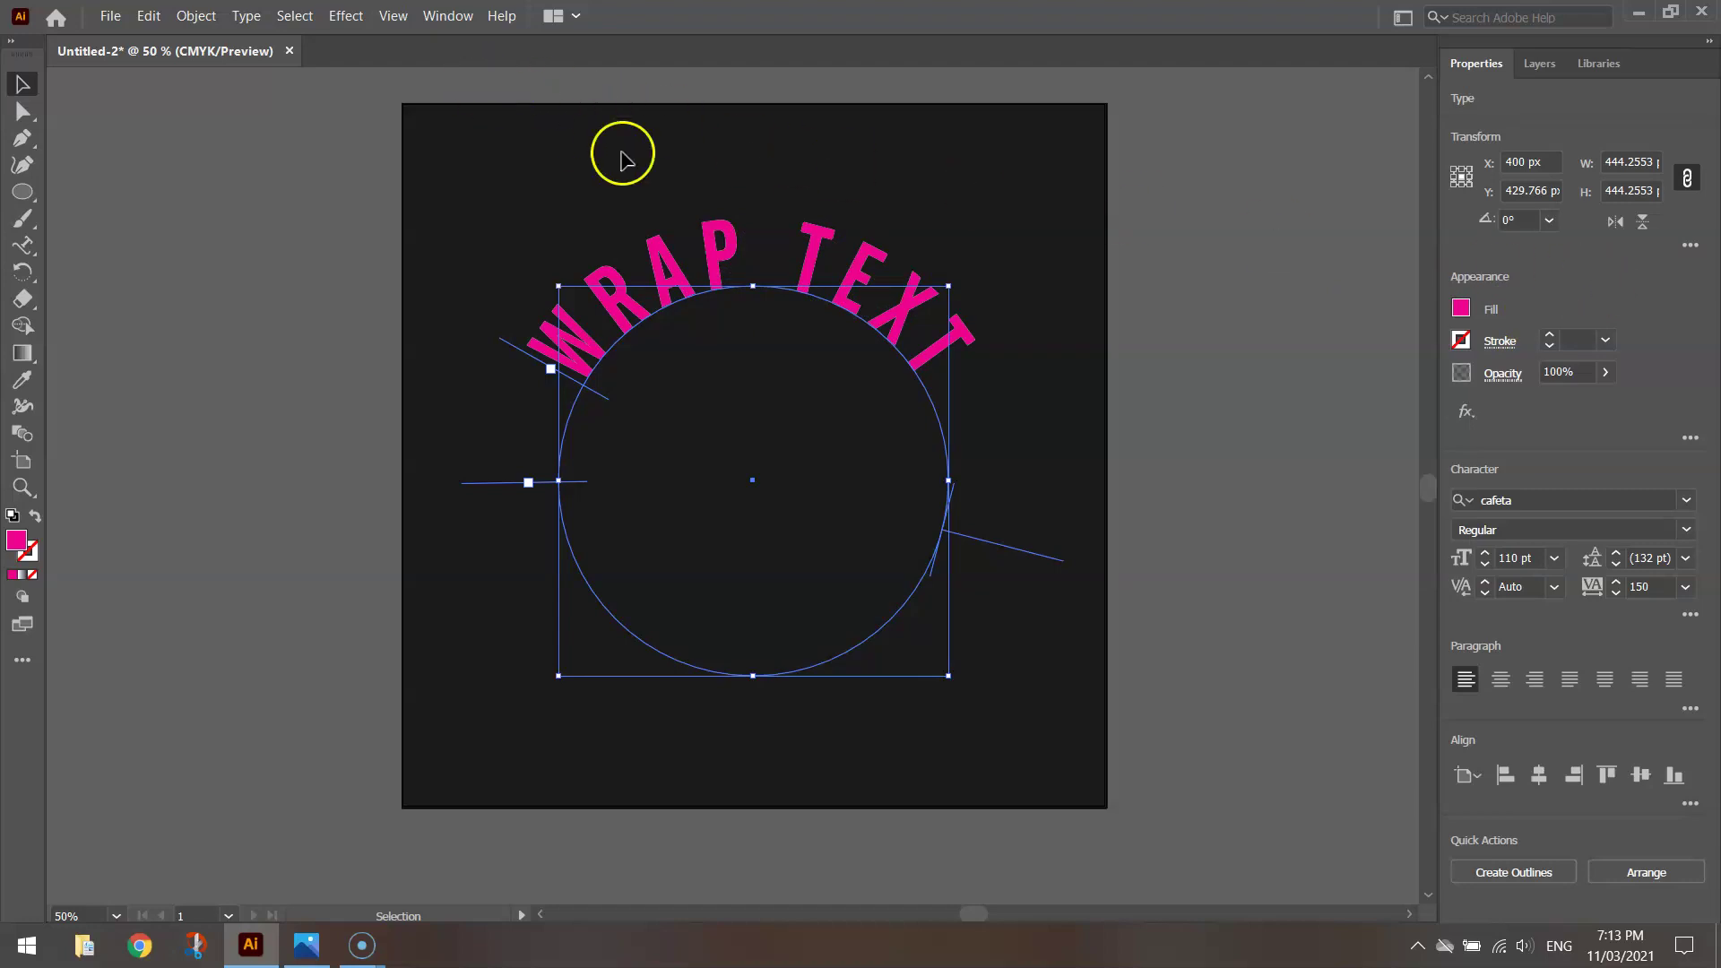
Flip the magenta copy onto the circle's lower arc using Type on a Path Options.
left_click(260, 22)
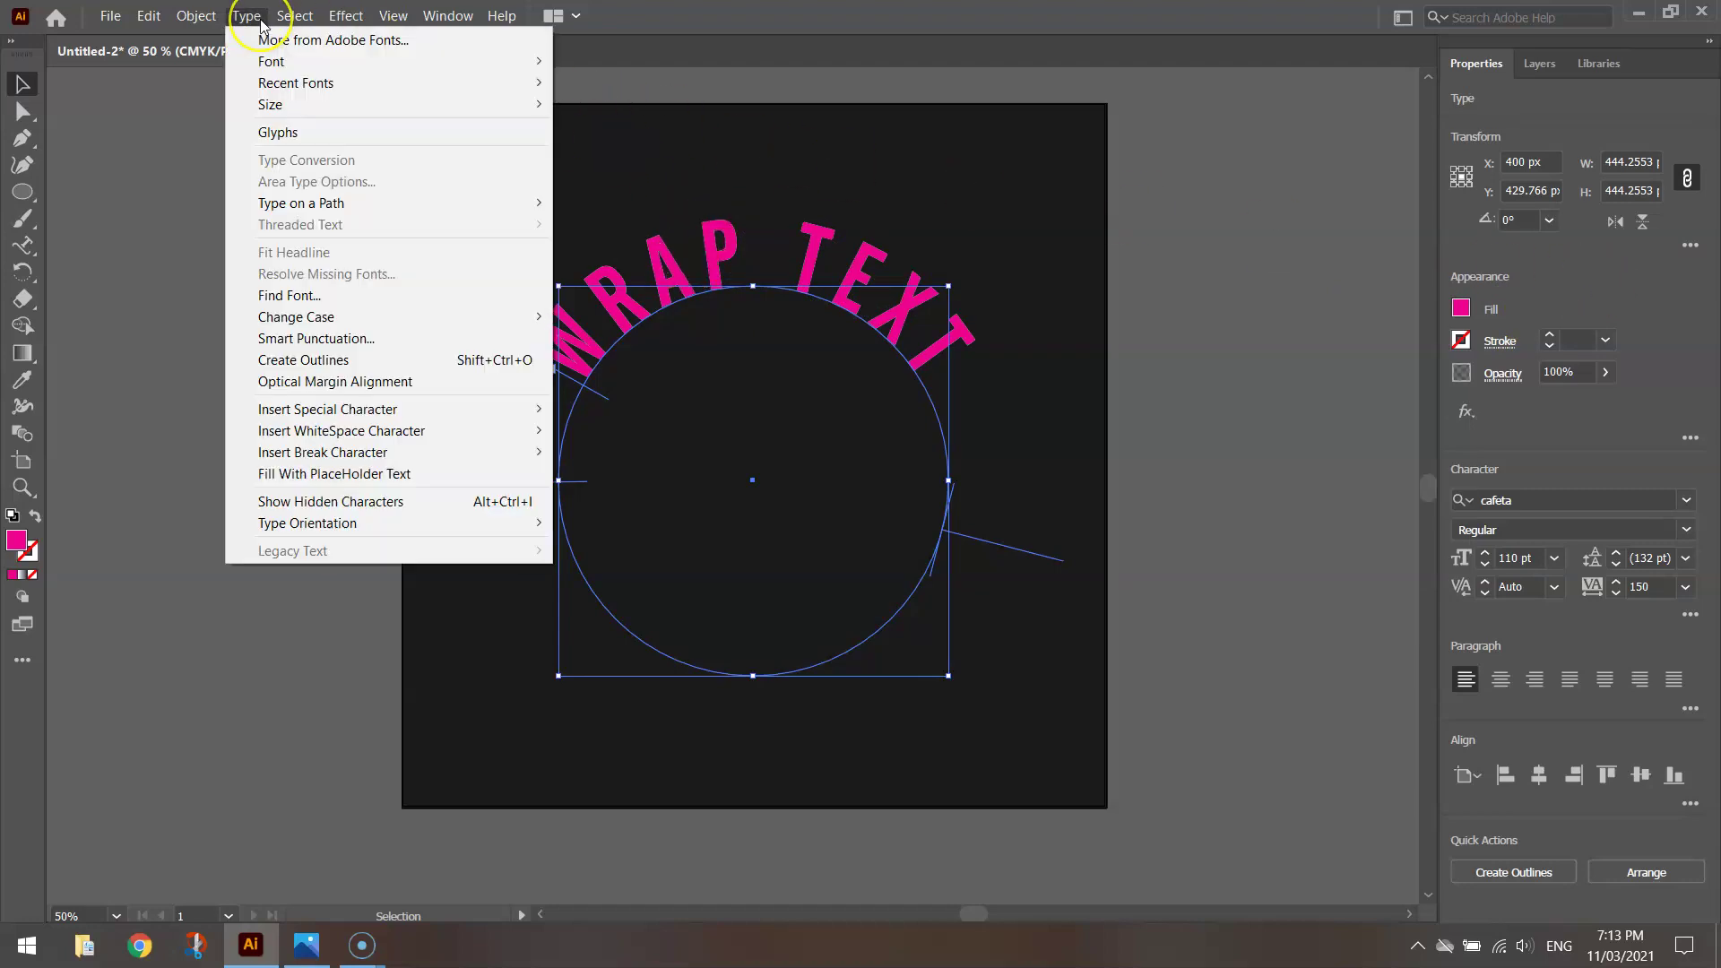
mouse_move(376, 204)
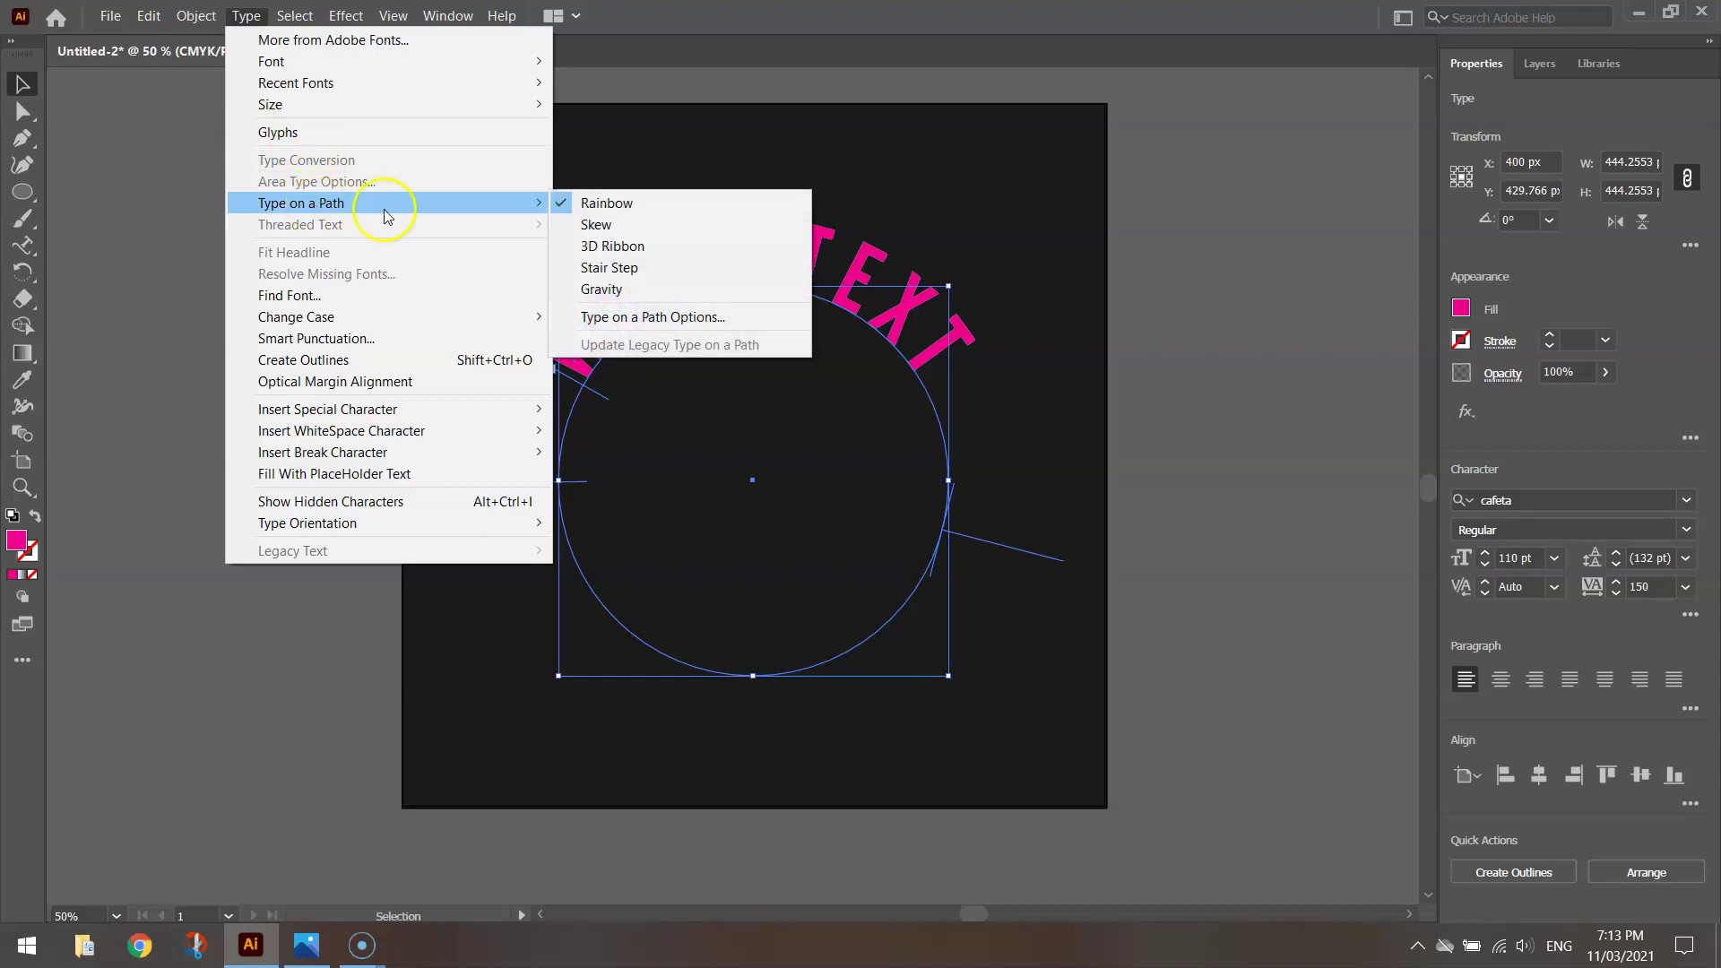
left_click(685, 319)
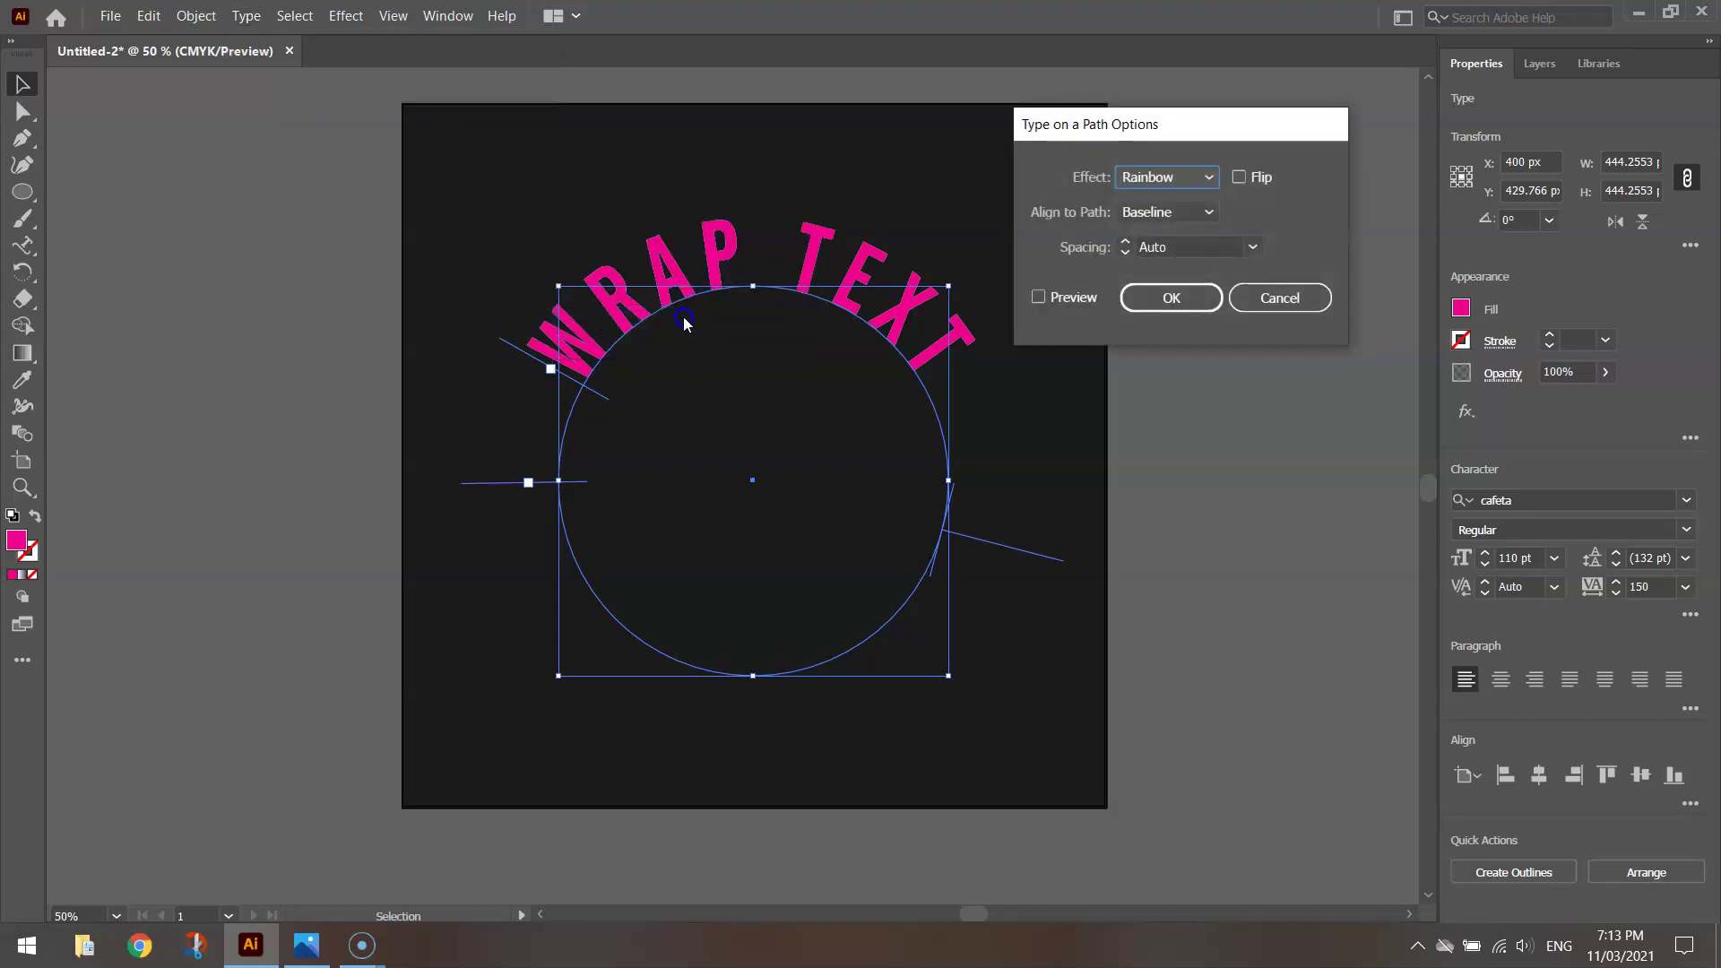
left_click(1065, 305)
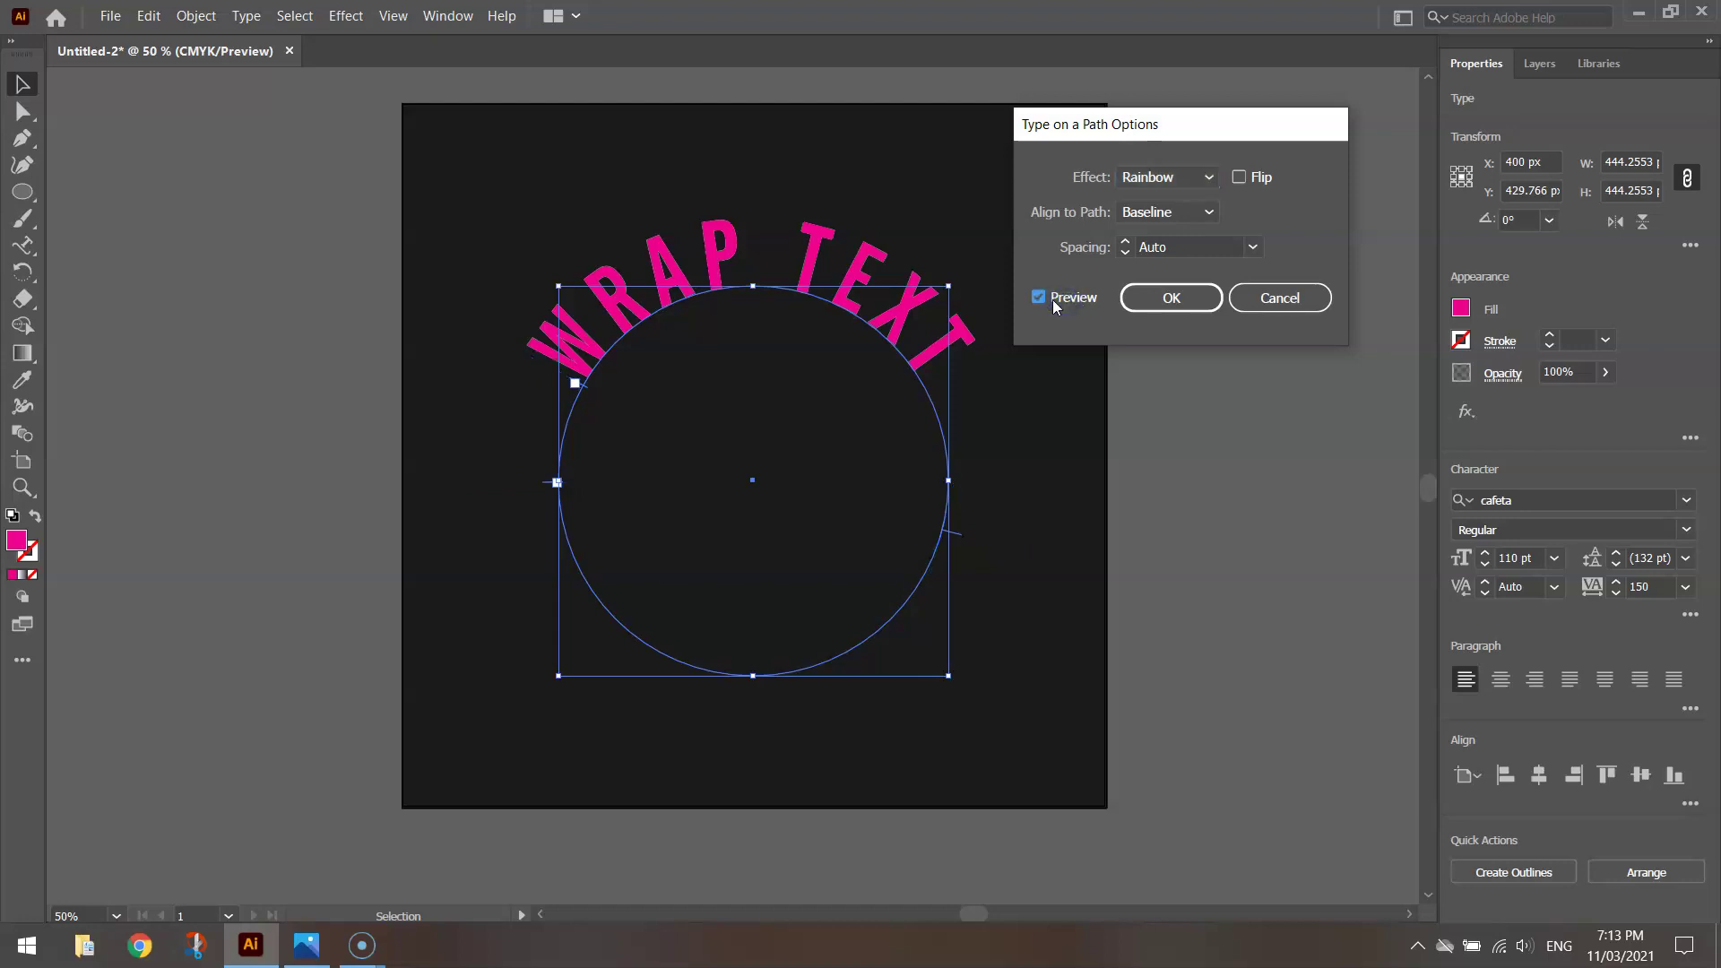
left_click(1259, 181)
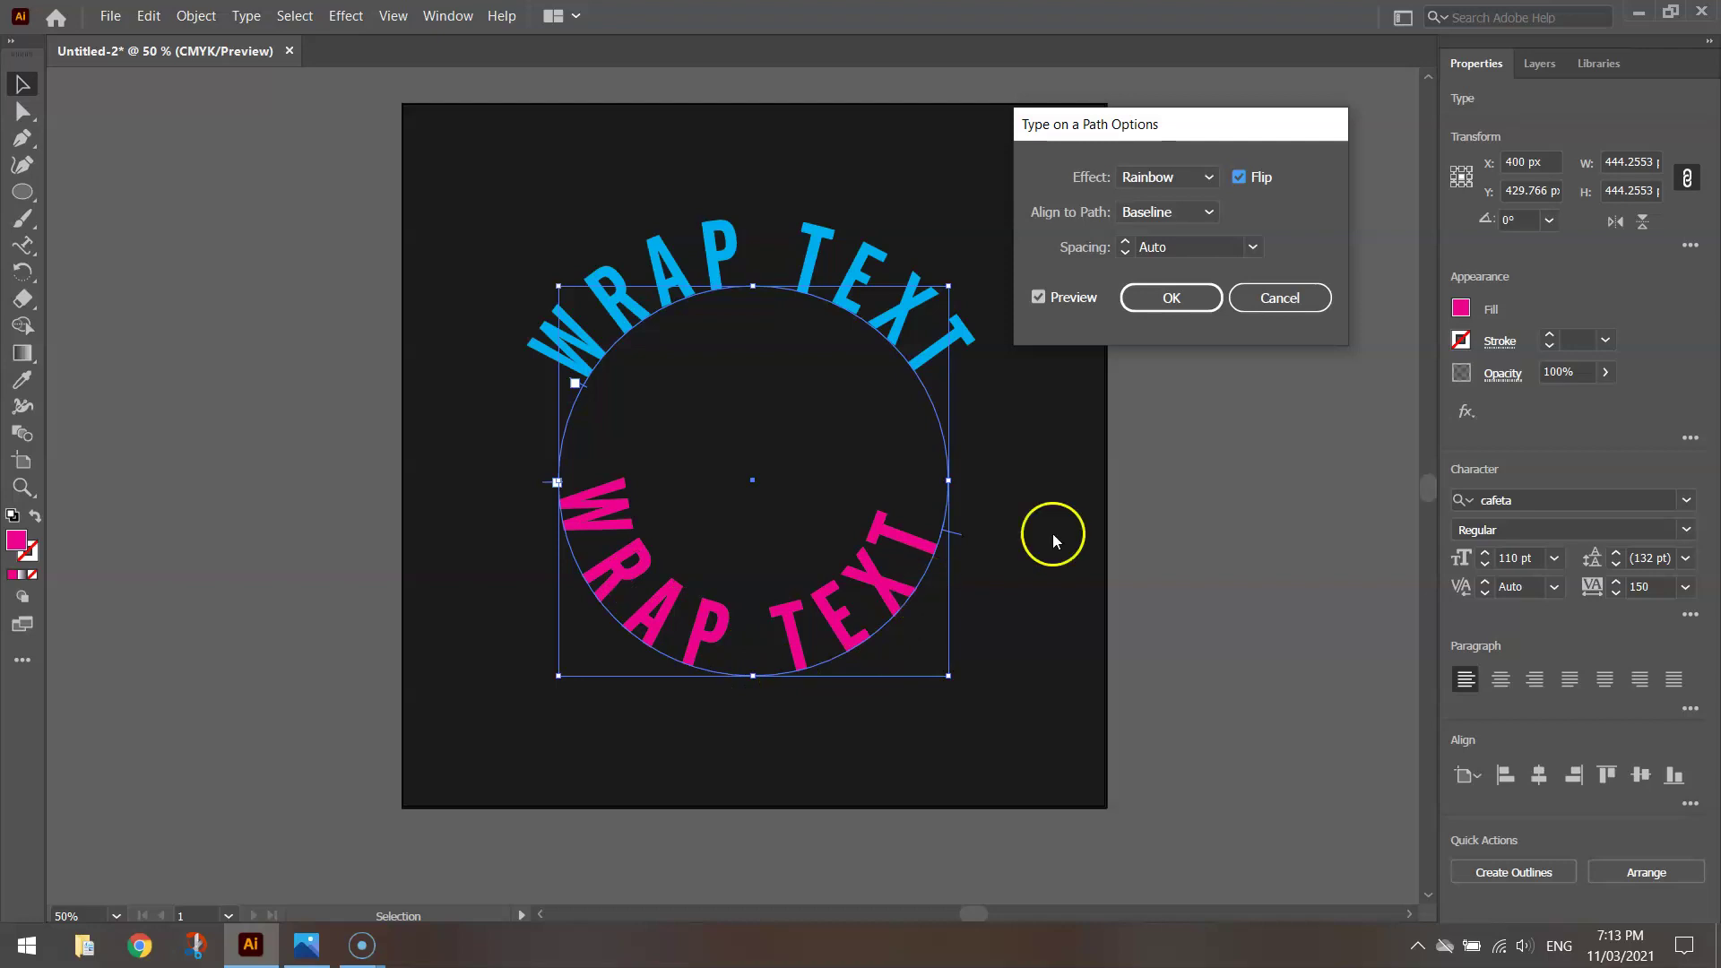
left_click(1188, 308)
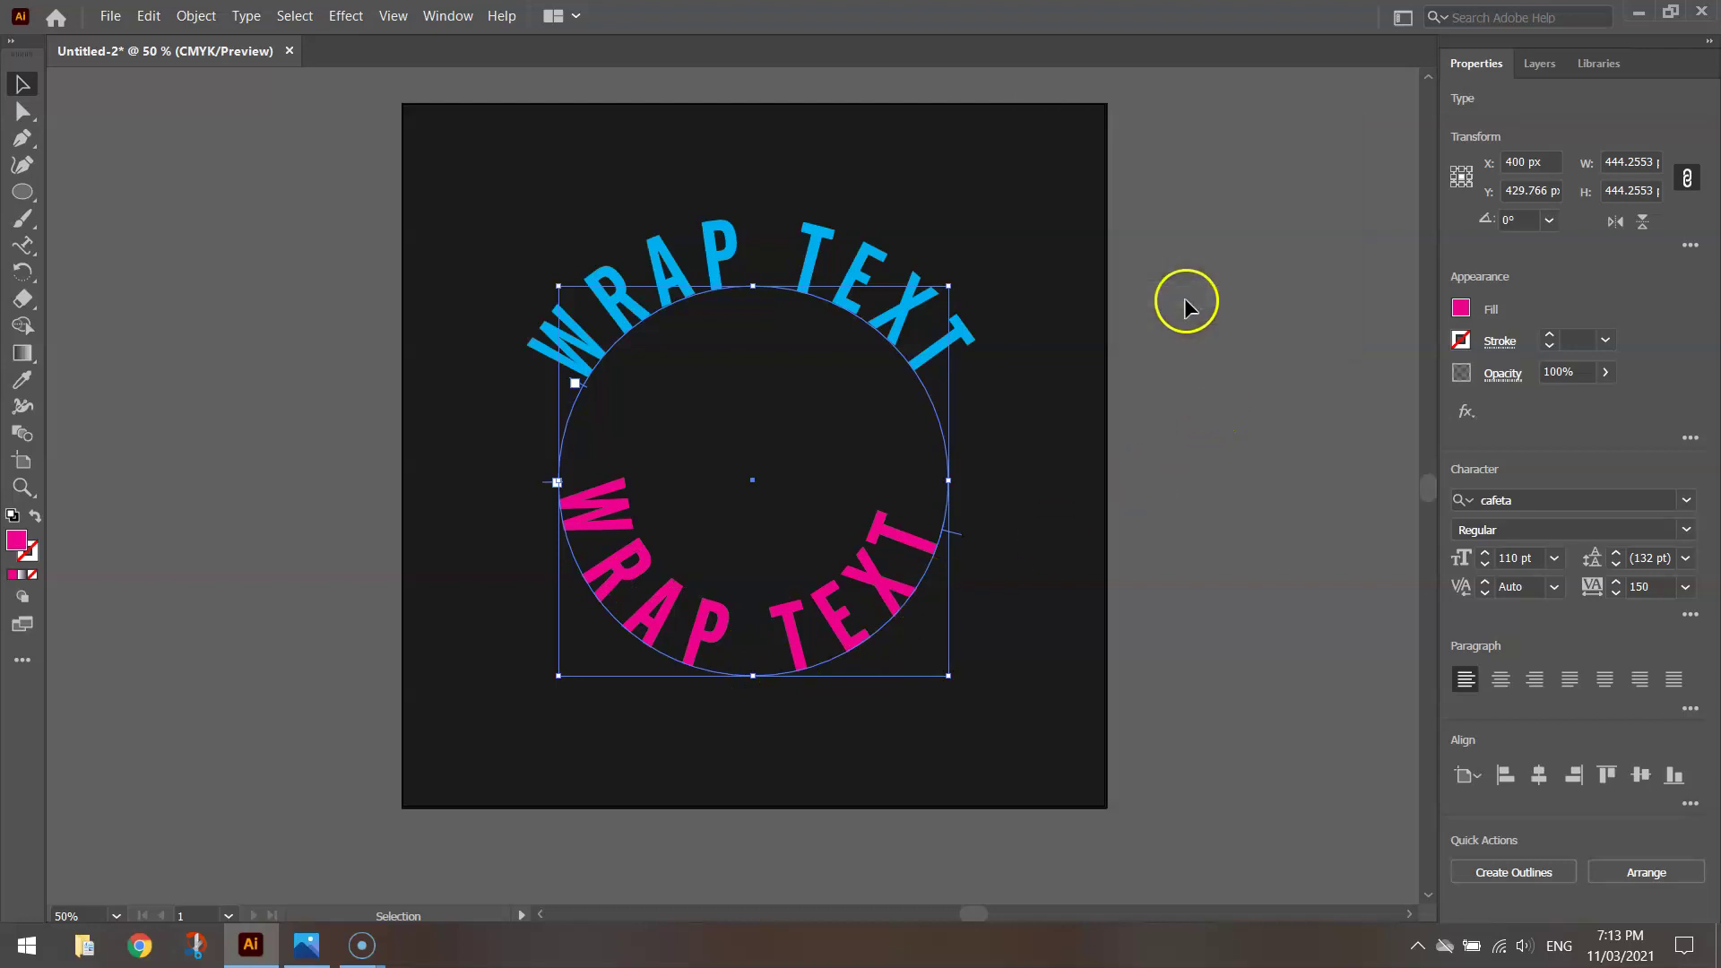
Select all of the magenta copy's text and set it to 90 pt.
double_click(820, 630)
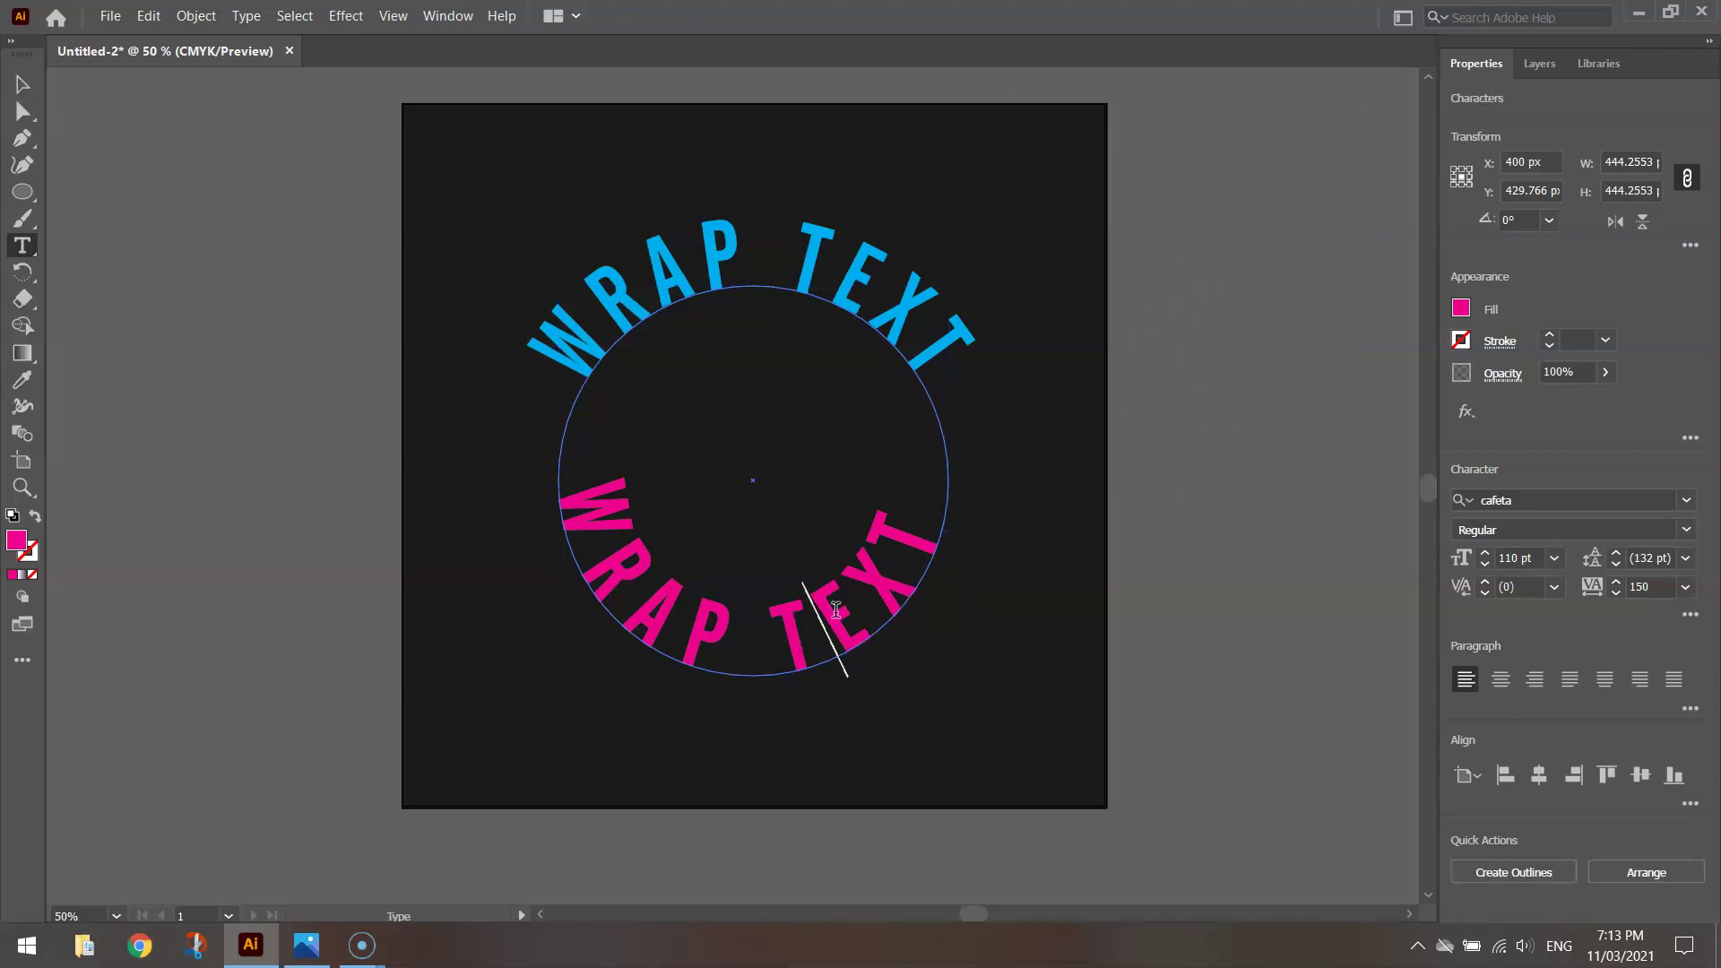
key("ctrl+a")
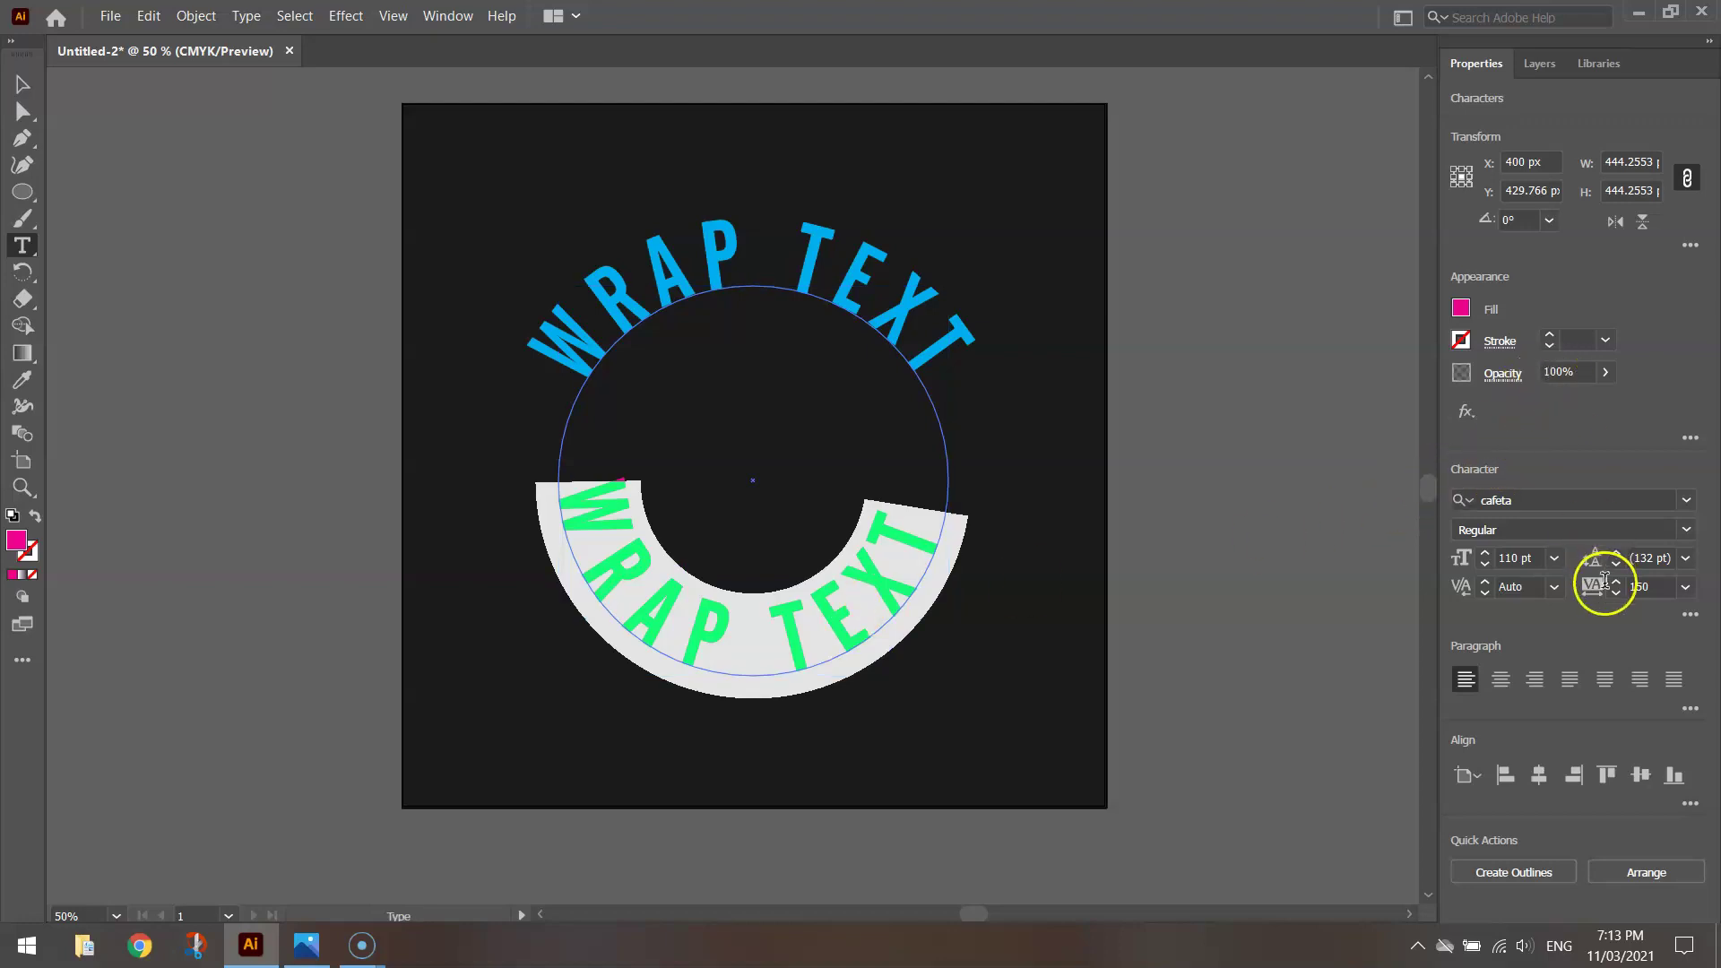
left_click(1531, 558)
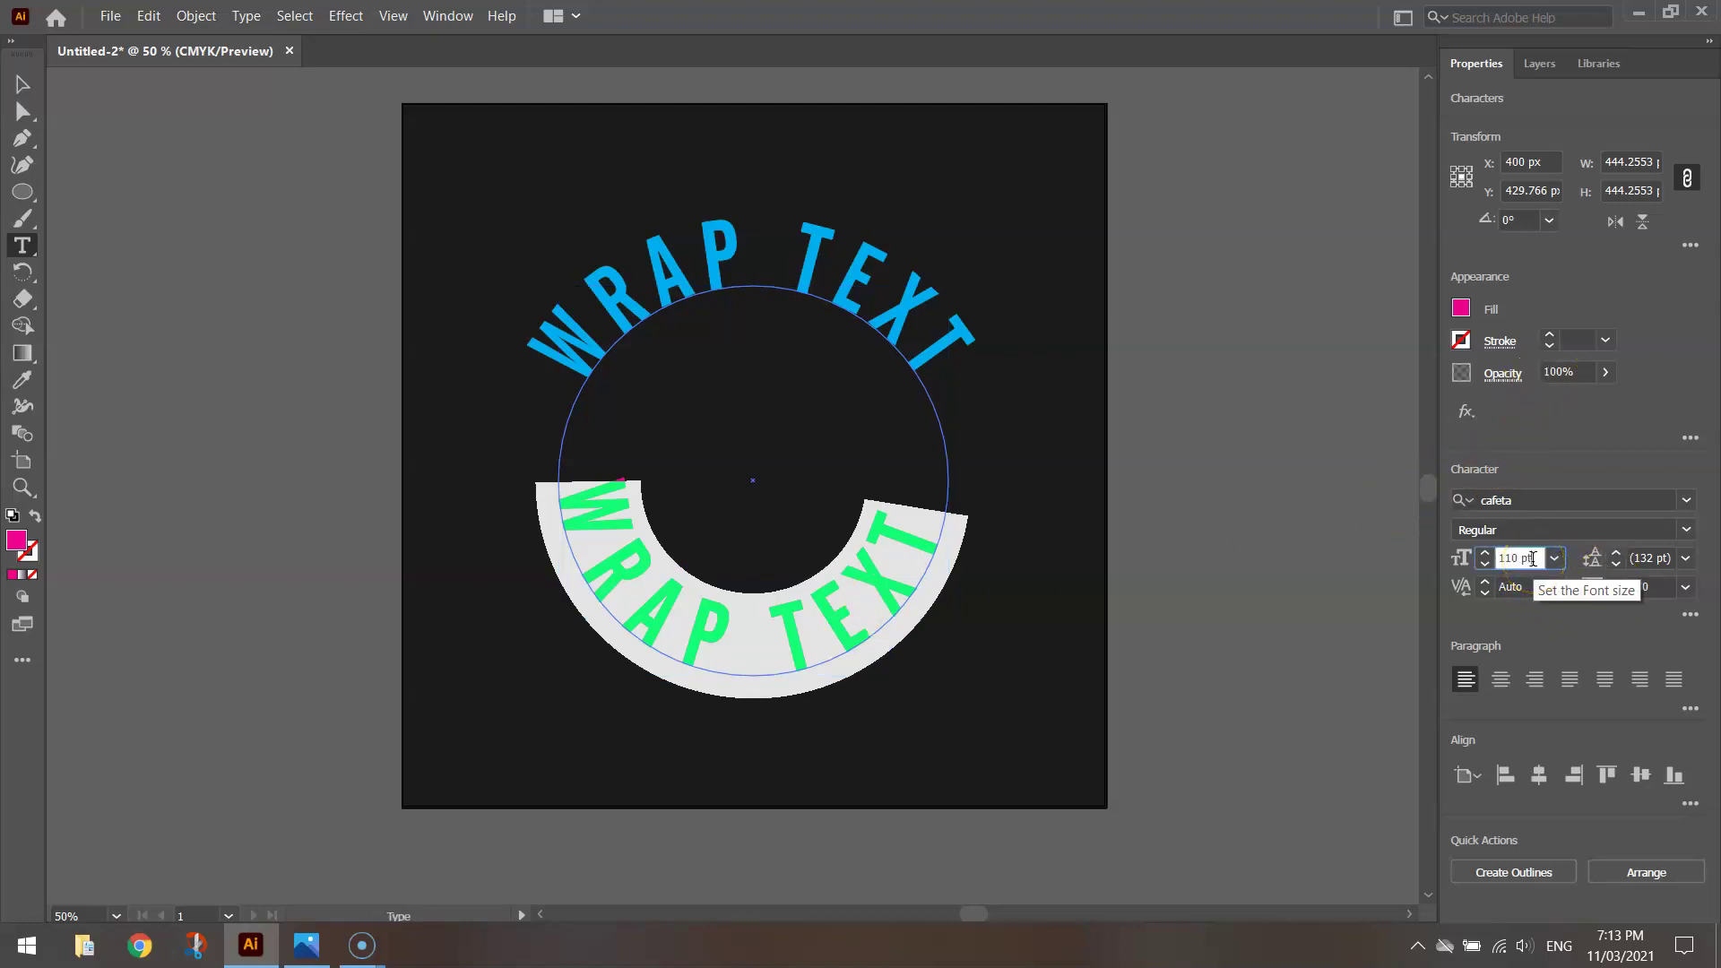
type("90")
key("Return")
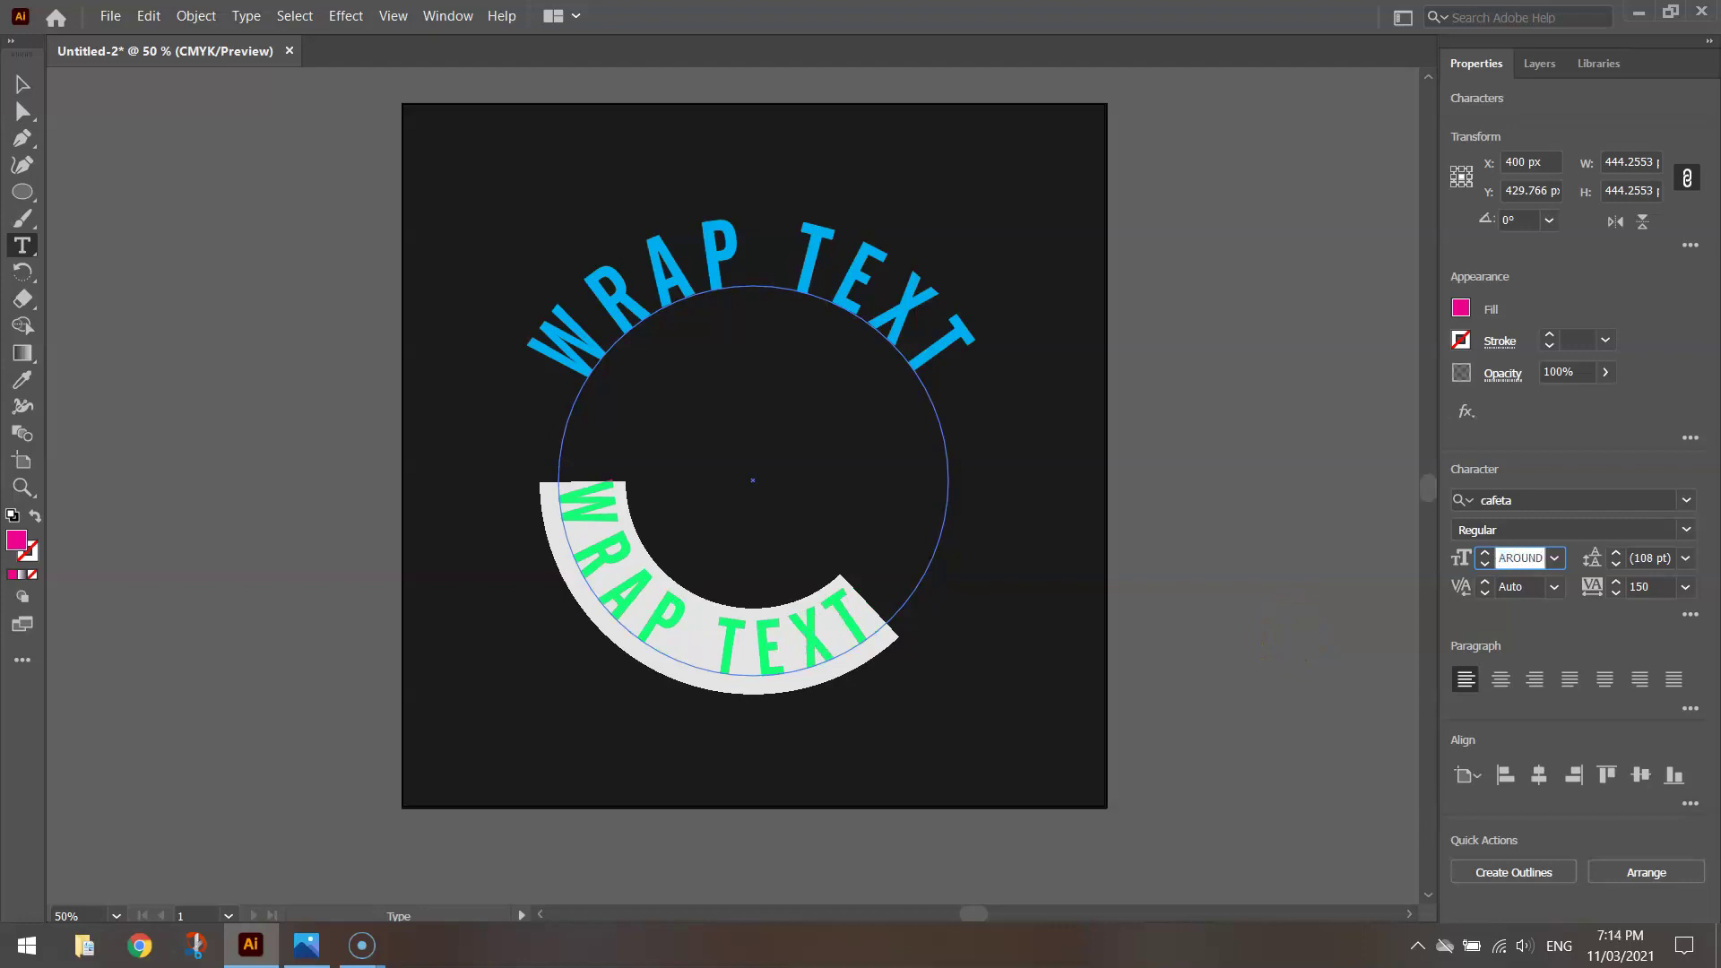
Replace the lower text with 'AROUND A CIRCLE' and set it to 80 pt.
triple_click(703, 603)
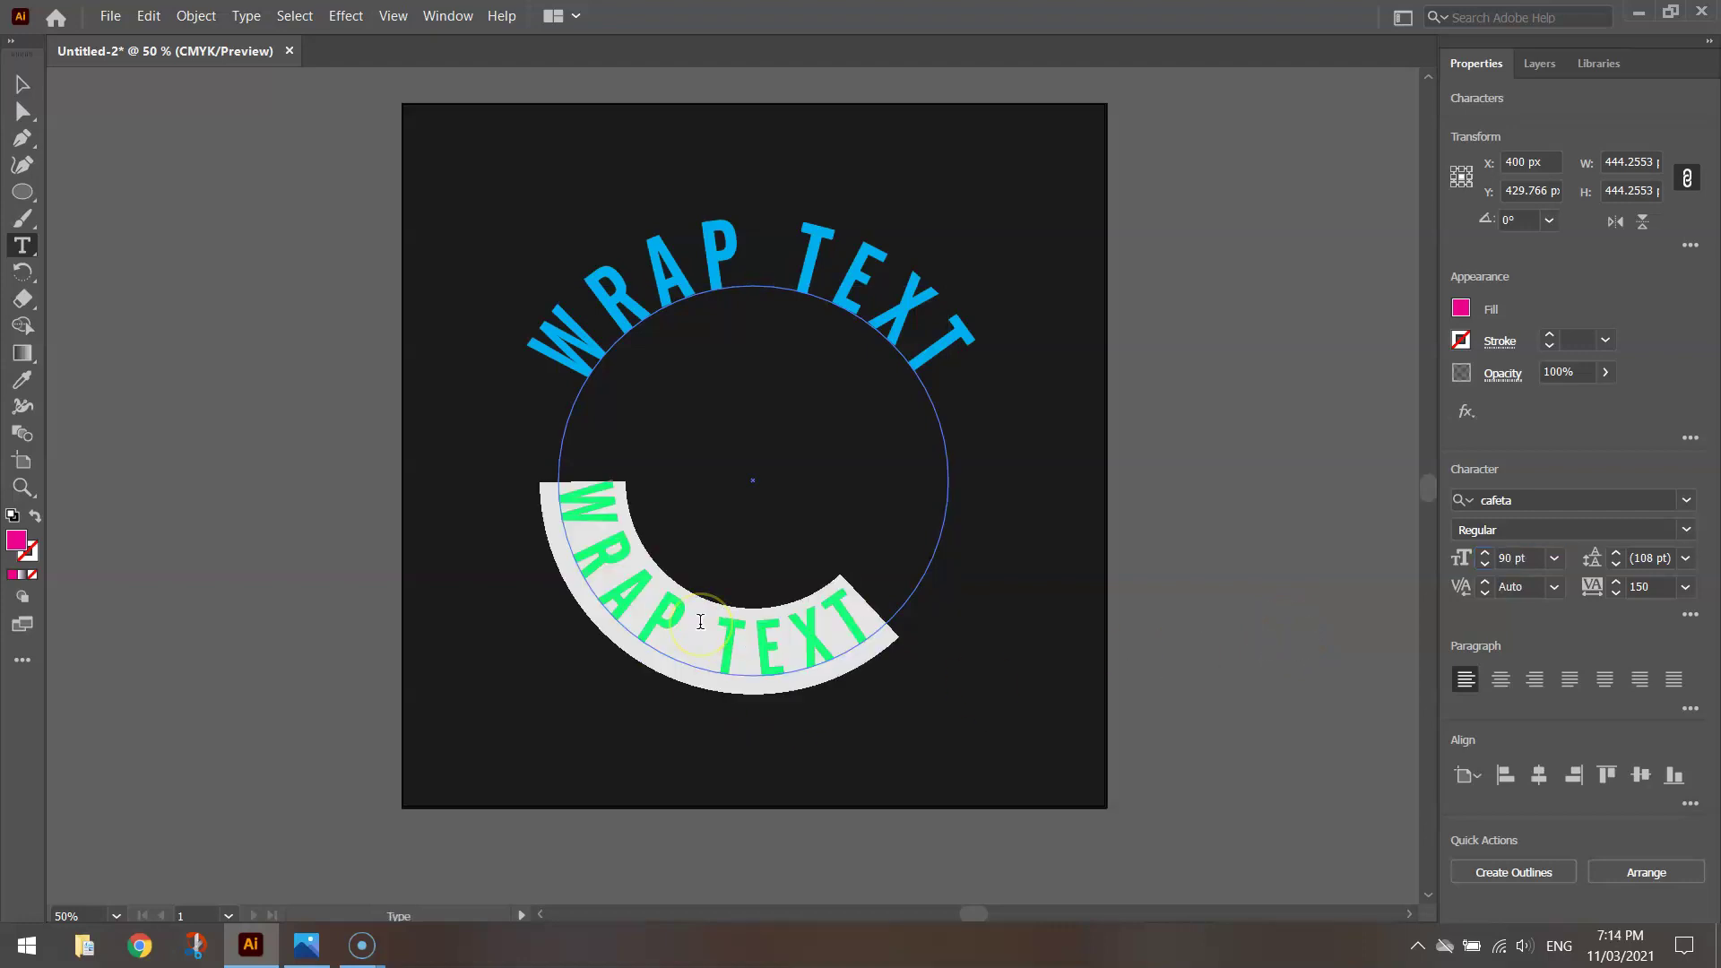
type("AROUND A CIRCLE")
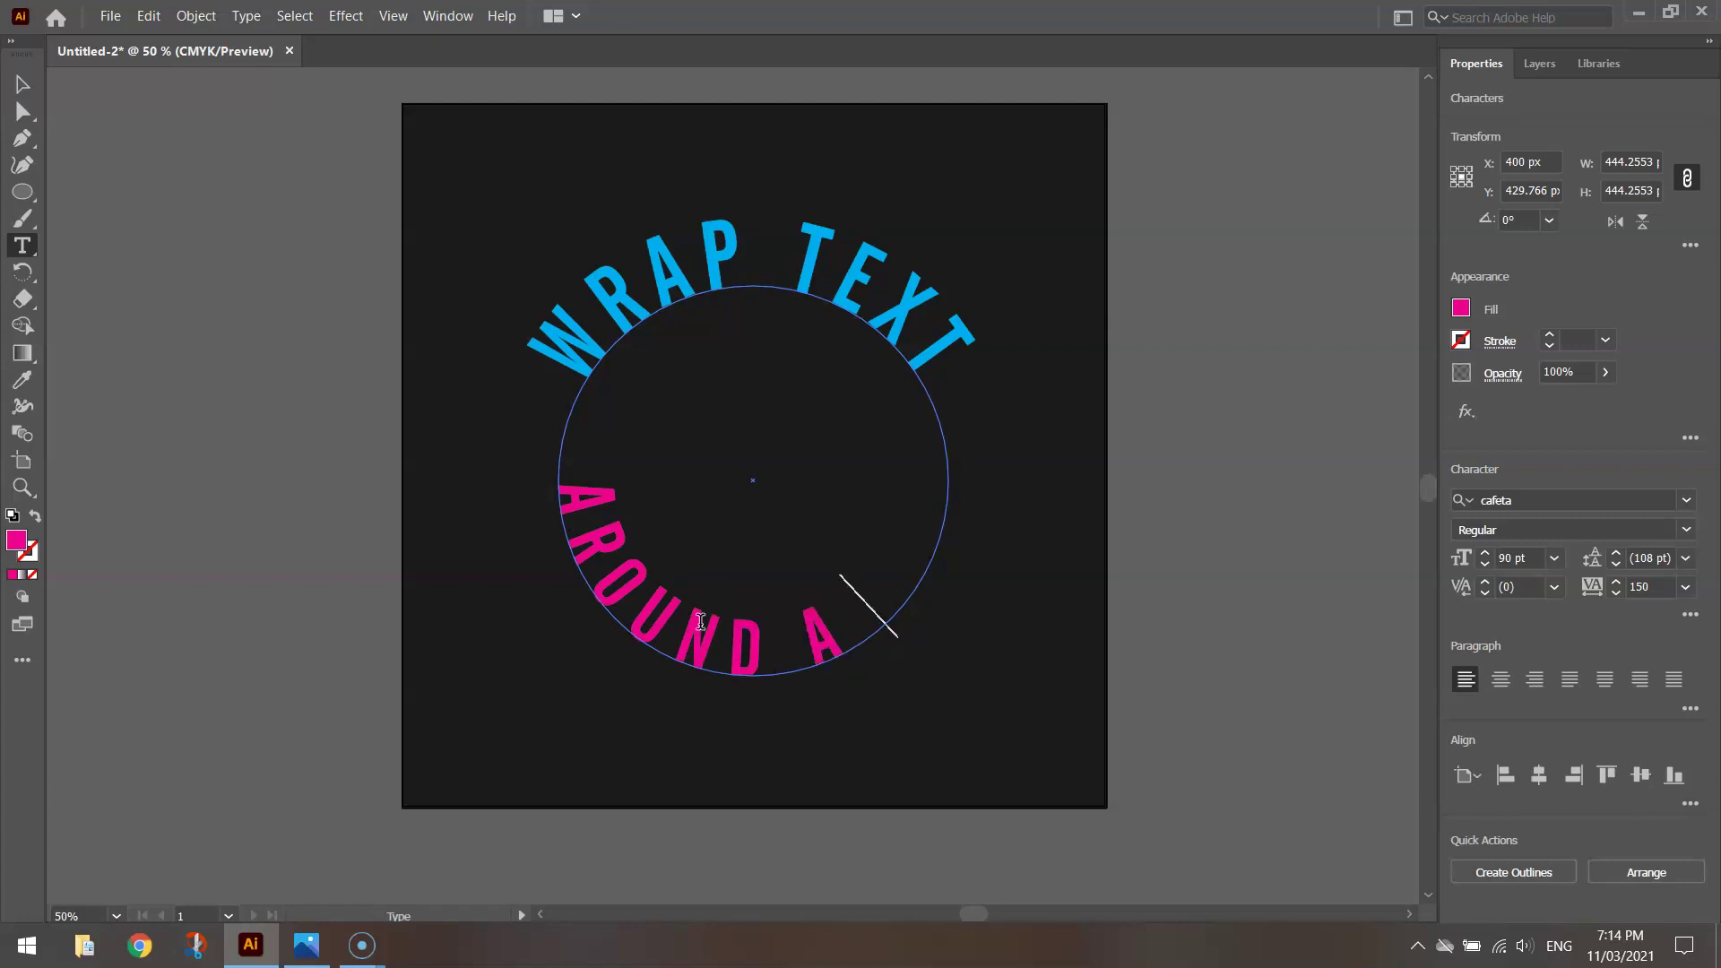
triple_click(690, 619)
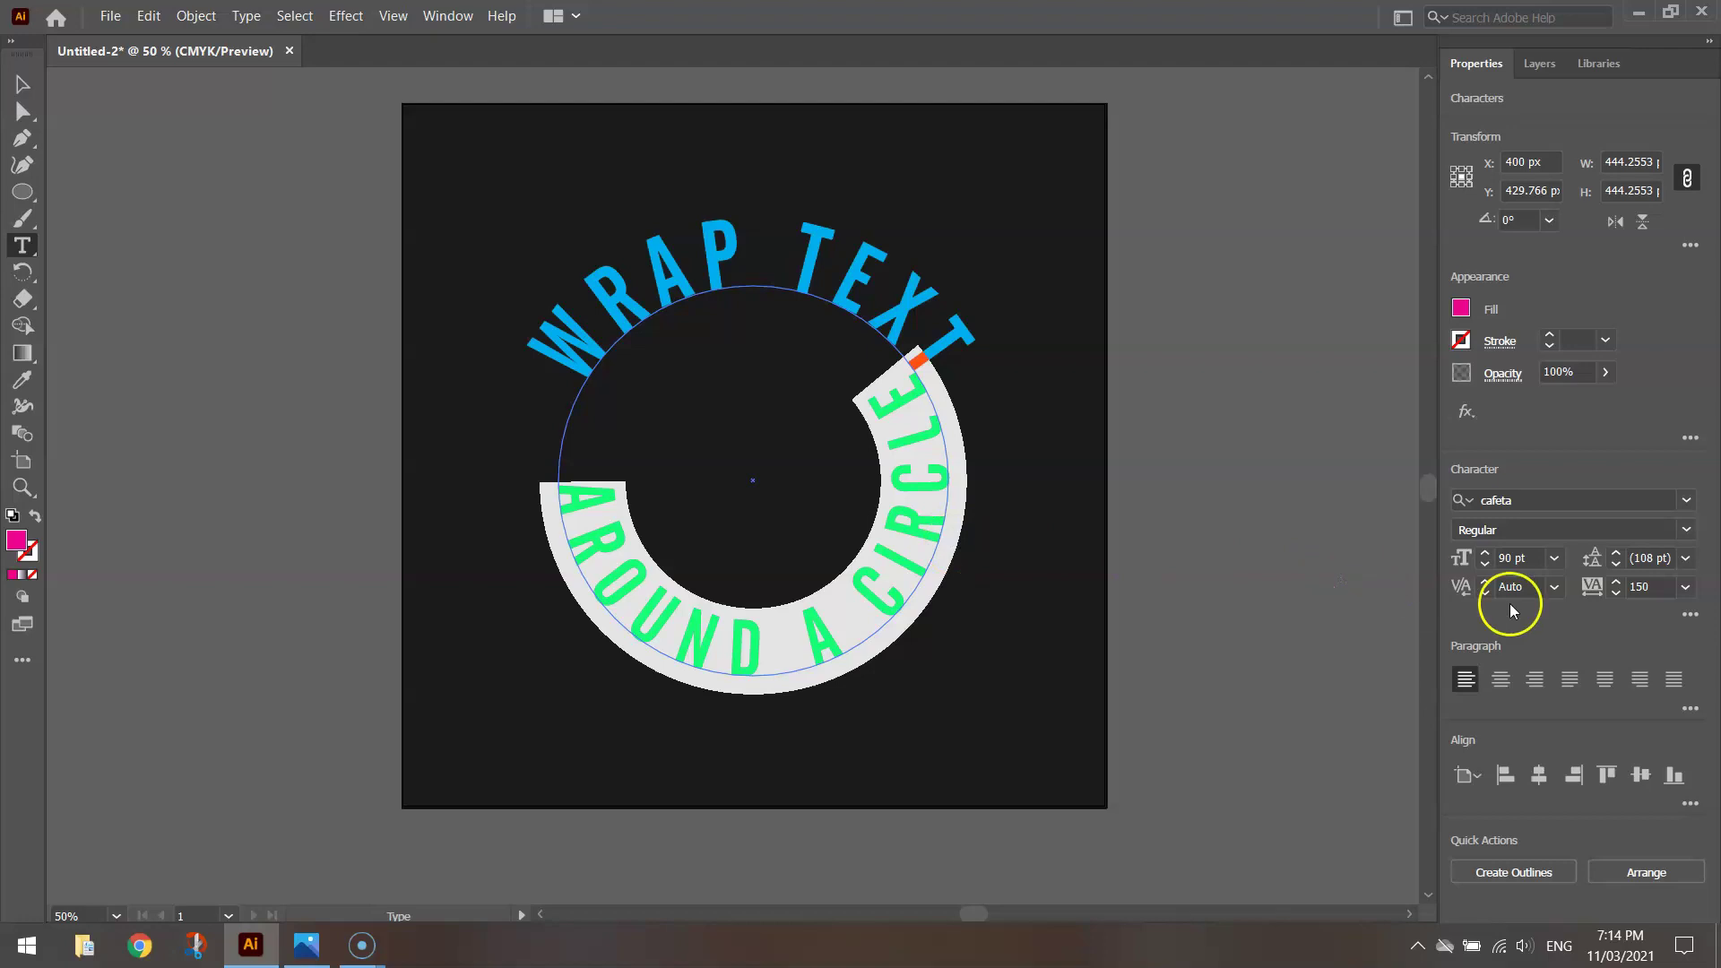
left_click(1538, 558)
type("80")
key("Return")
Set tracking to 140, then nudge it up, and resize AROUND A CIRCLE to 70 pt.
left_click(1641, 587)
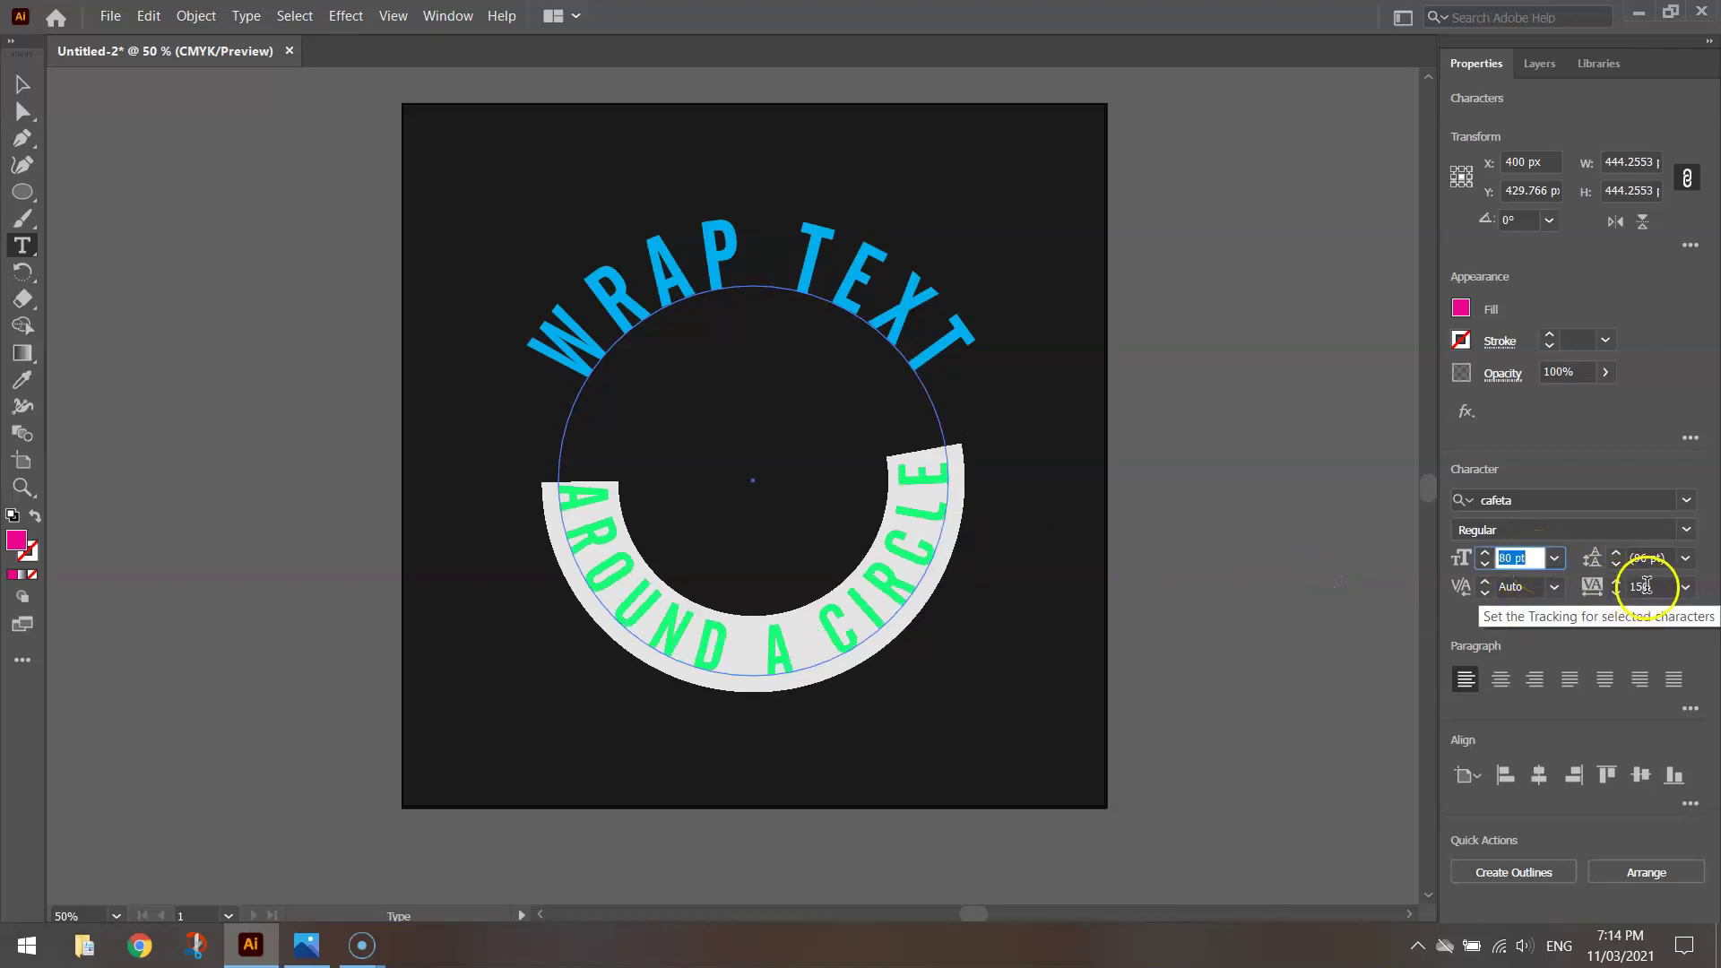
type("140")
key("Return")
key("Up")
key("Up")
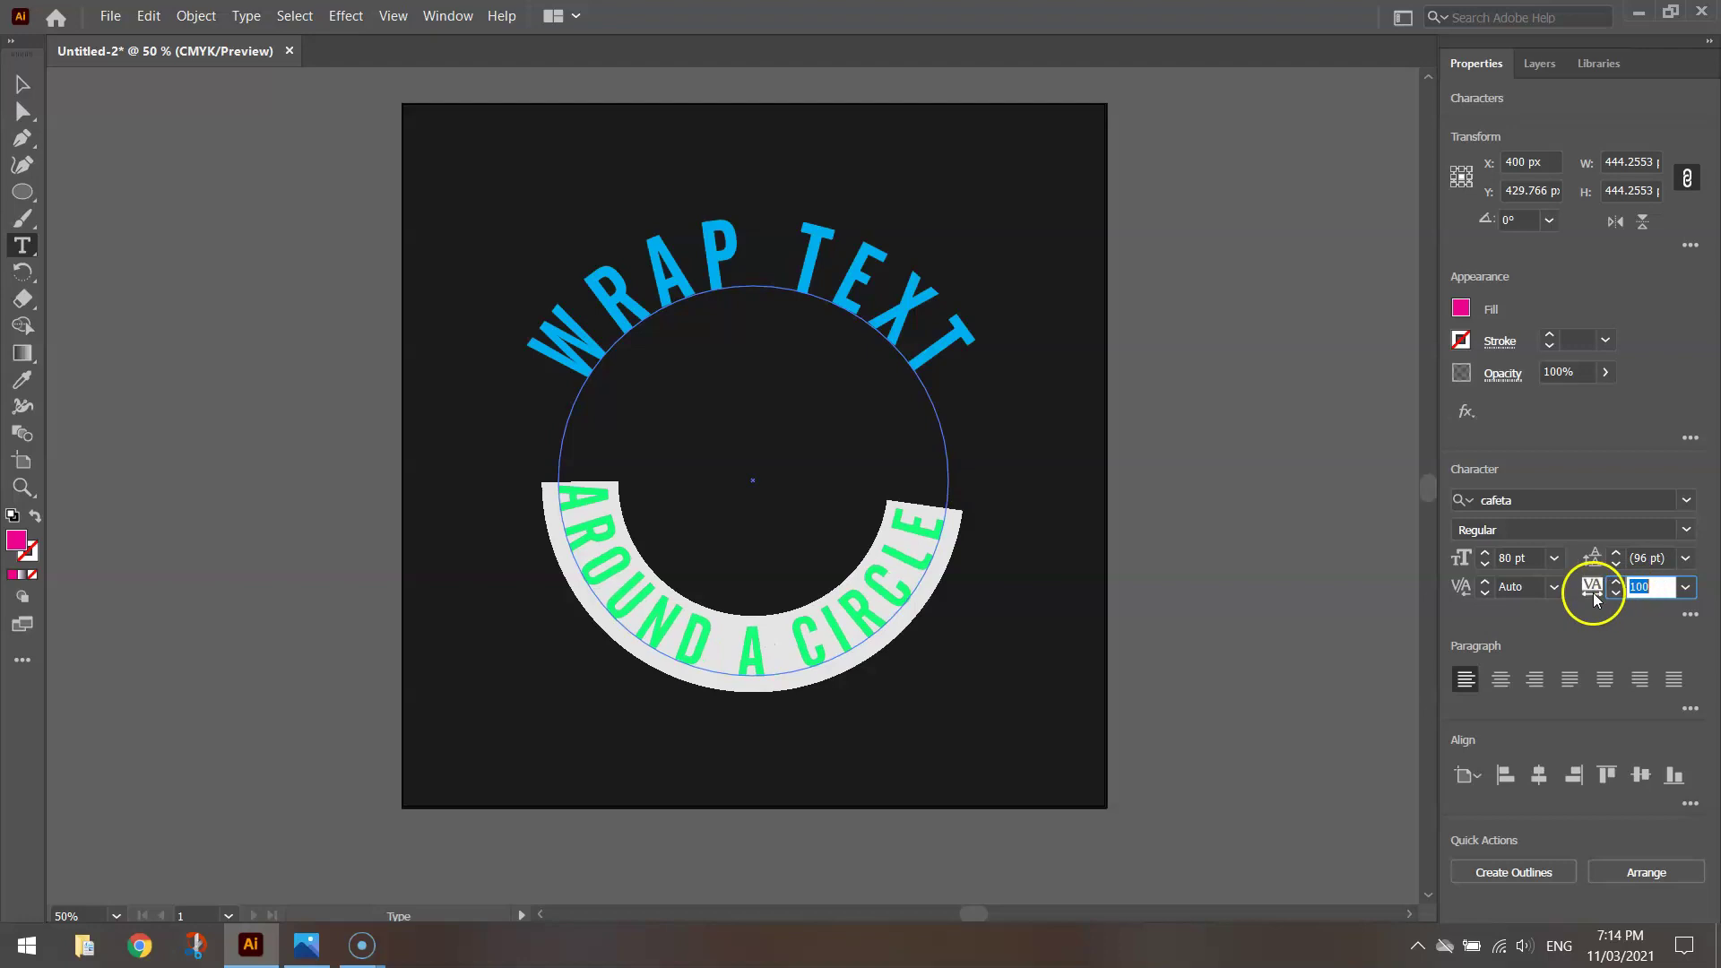
left_click(1532, 557)
type("70")
key("Return")
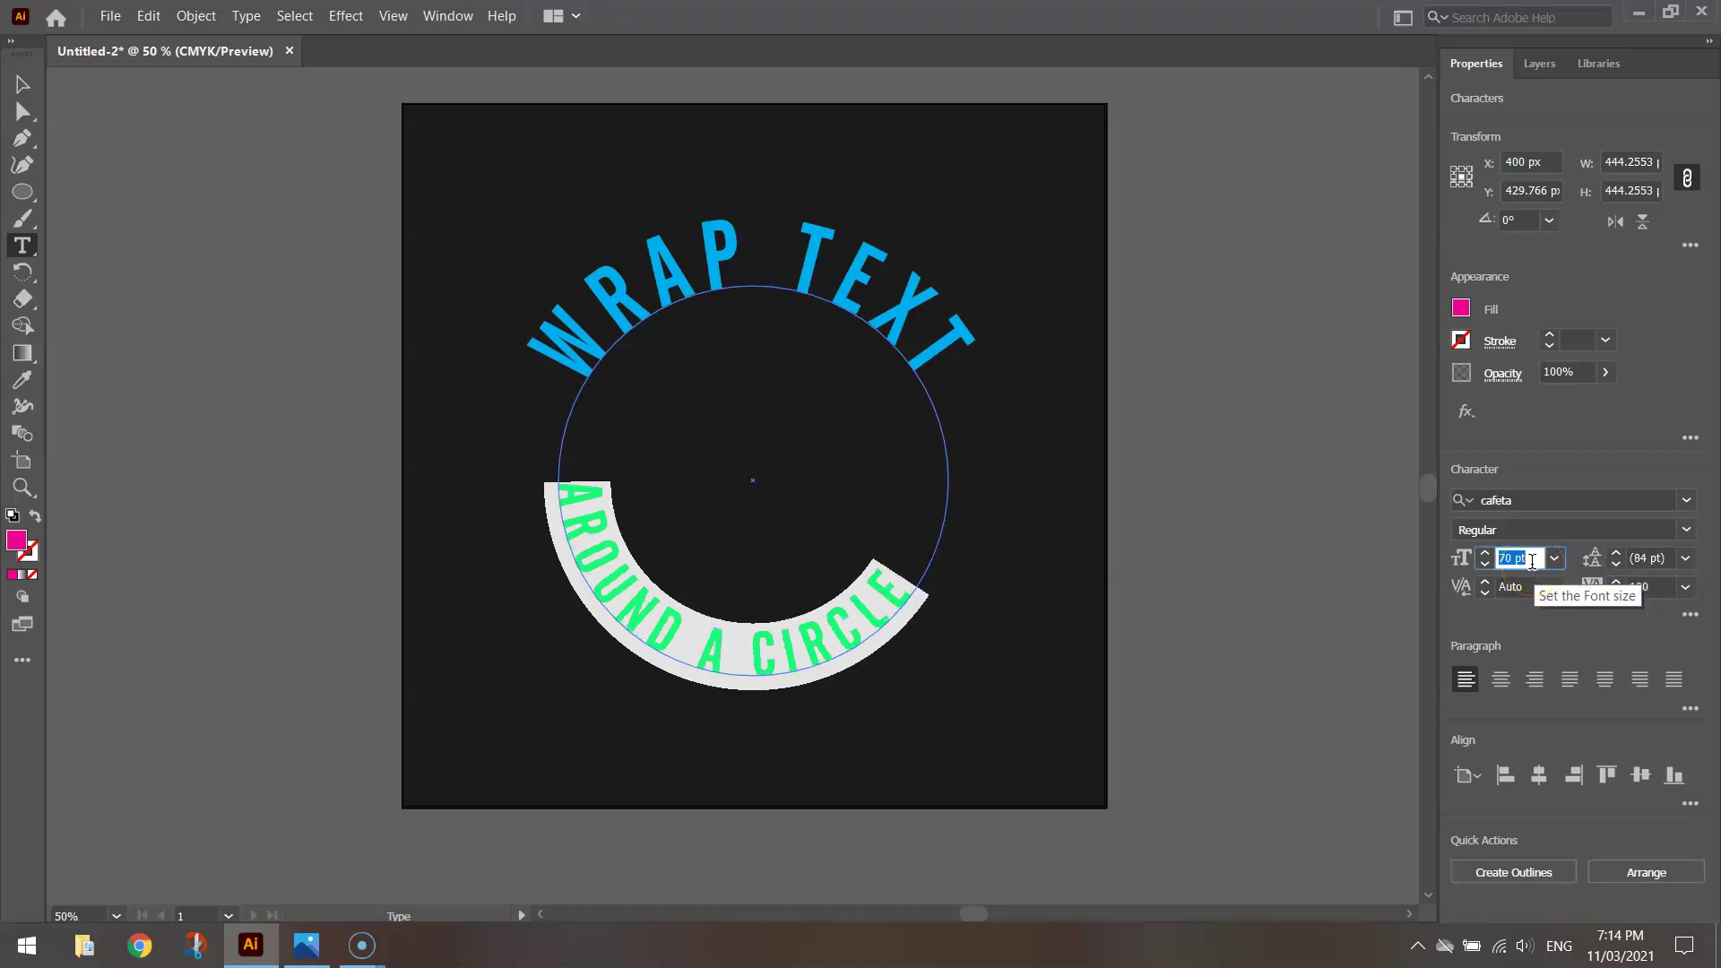
Slide 'AROUND A CIRCLE' along the path until it is centred under the circle, then select WRAP TEXT.
left_click(22, 83)
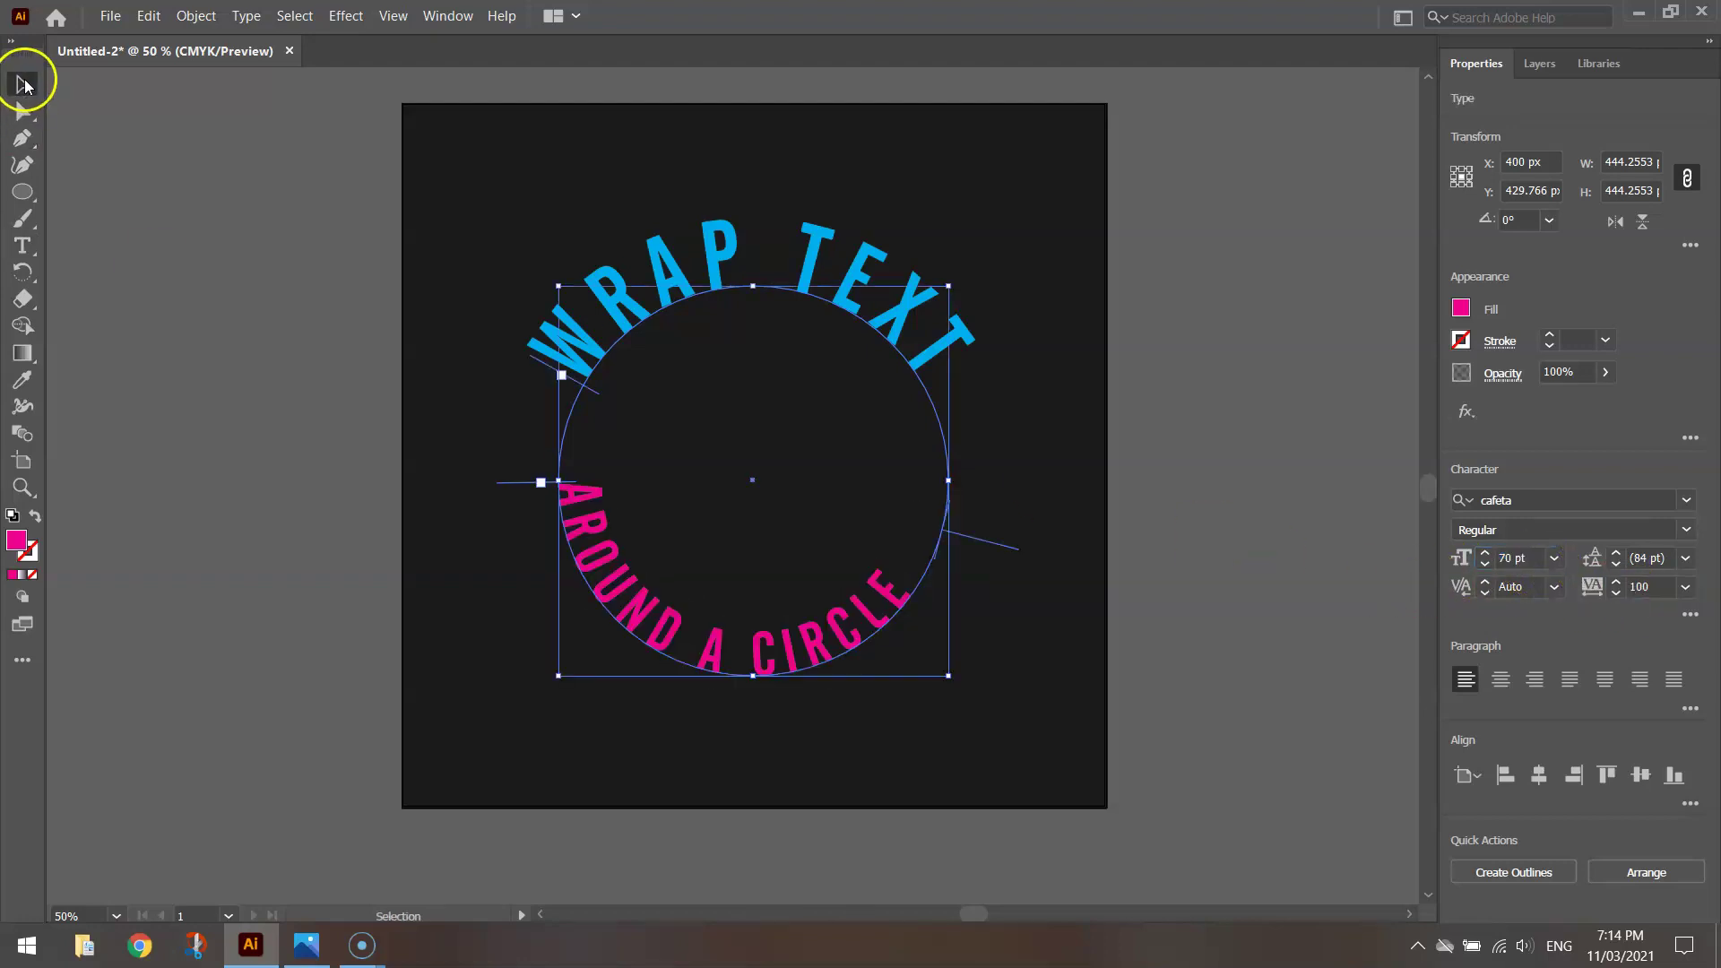
left_click_drag(1006, 563, 976, 461)
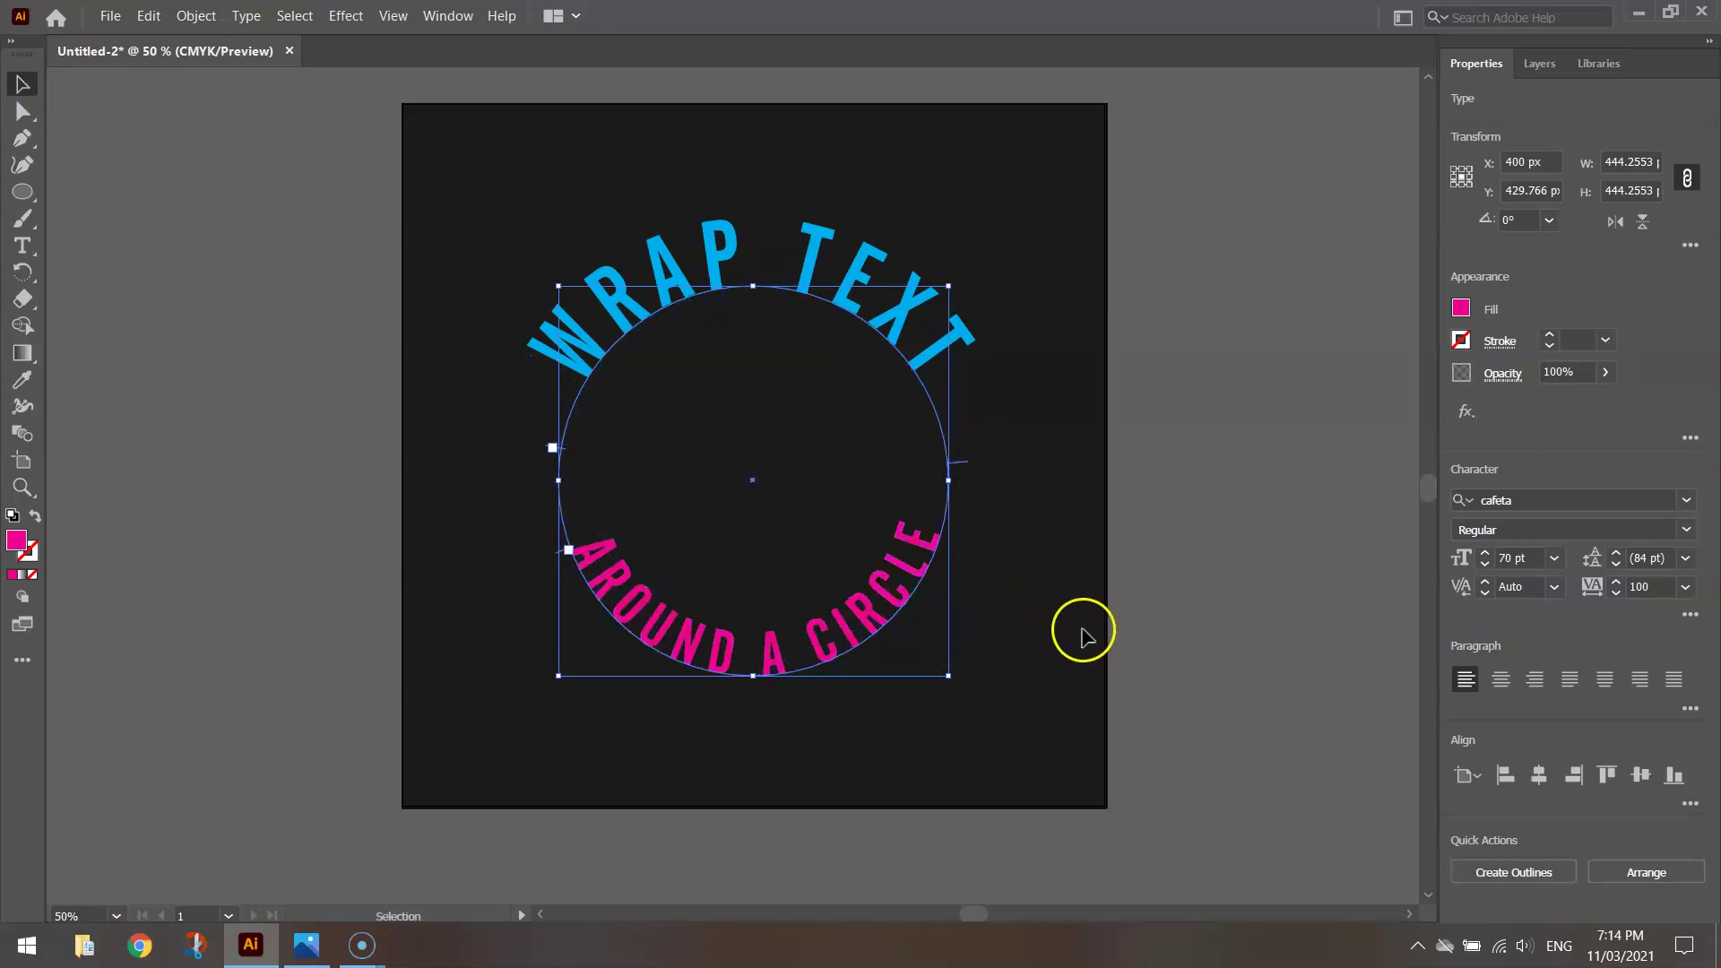
left_click(1120, 643)
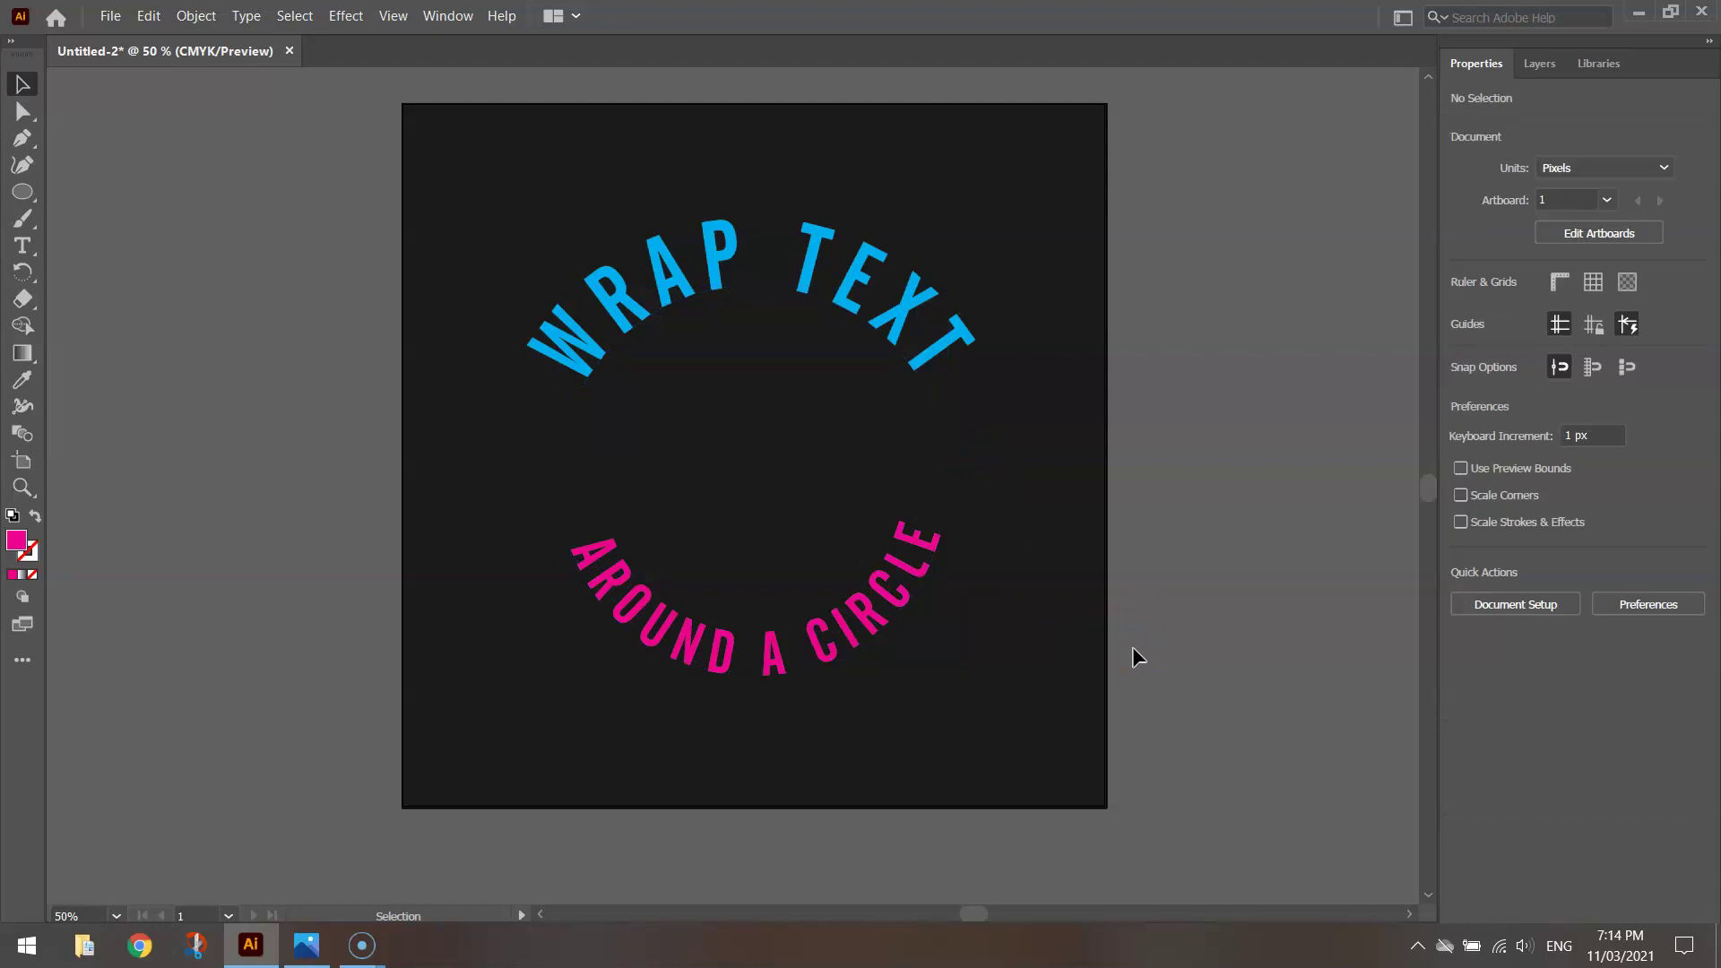
left_click(642, 269)
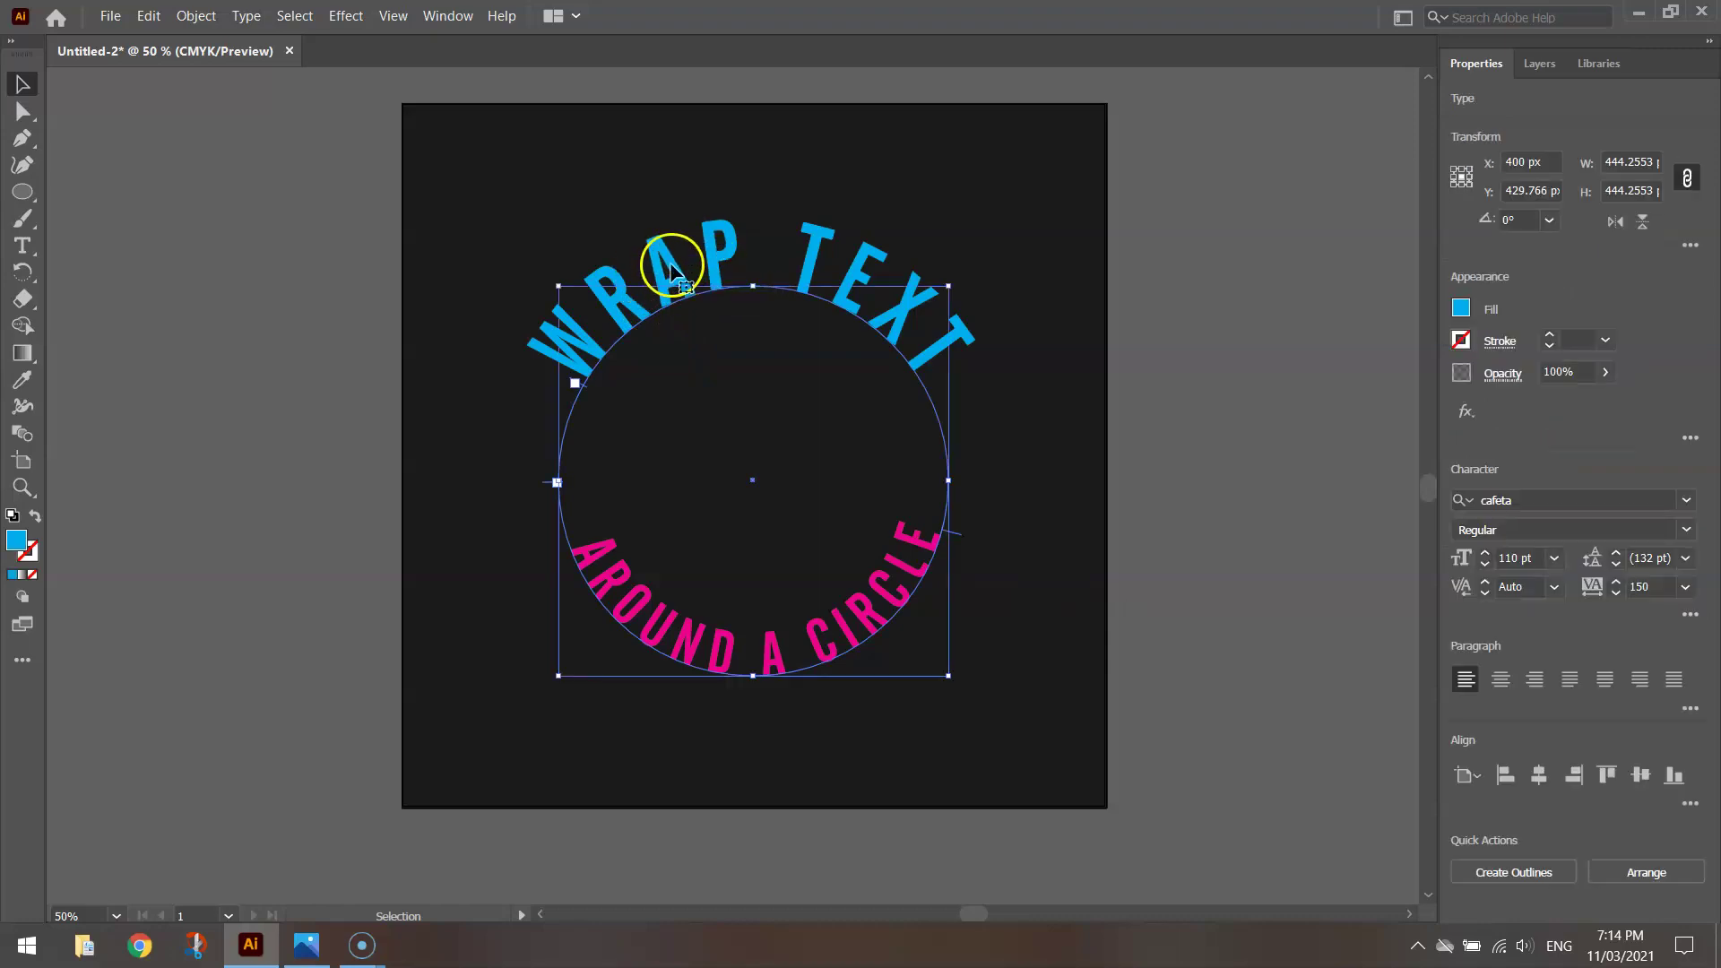
Set WRAP TEXT's Type on a Path Options Align to Path to Center.
left_click(246, 17)
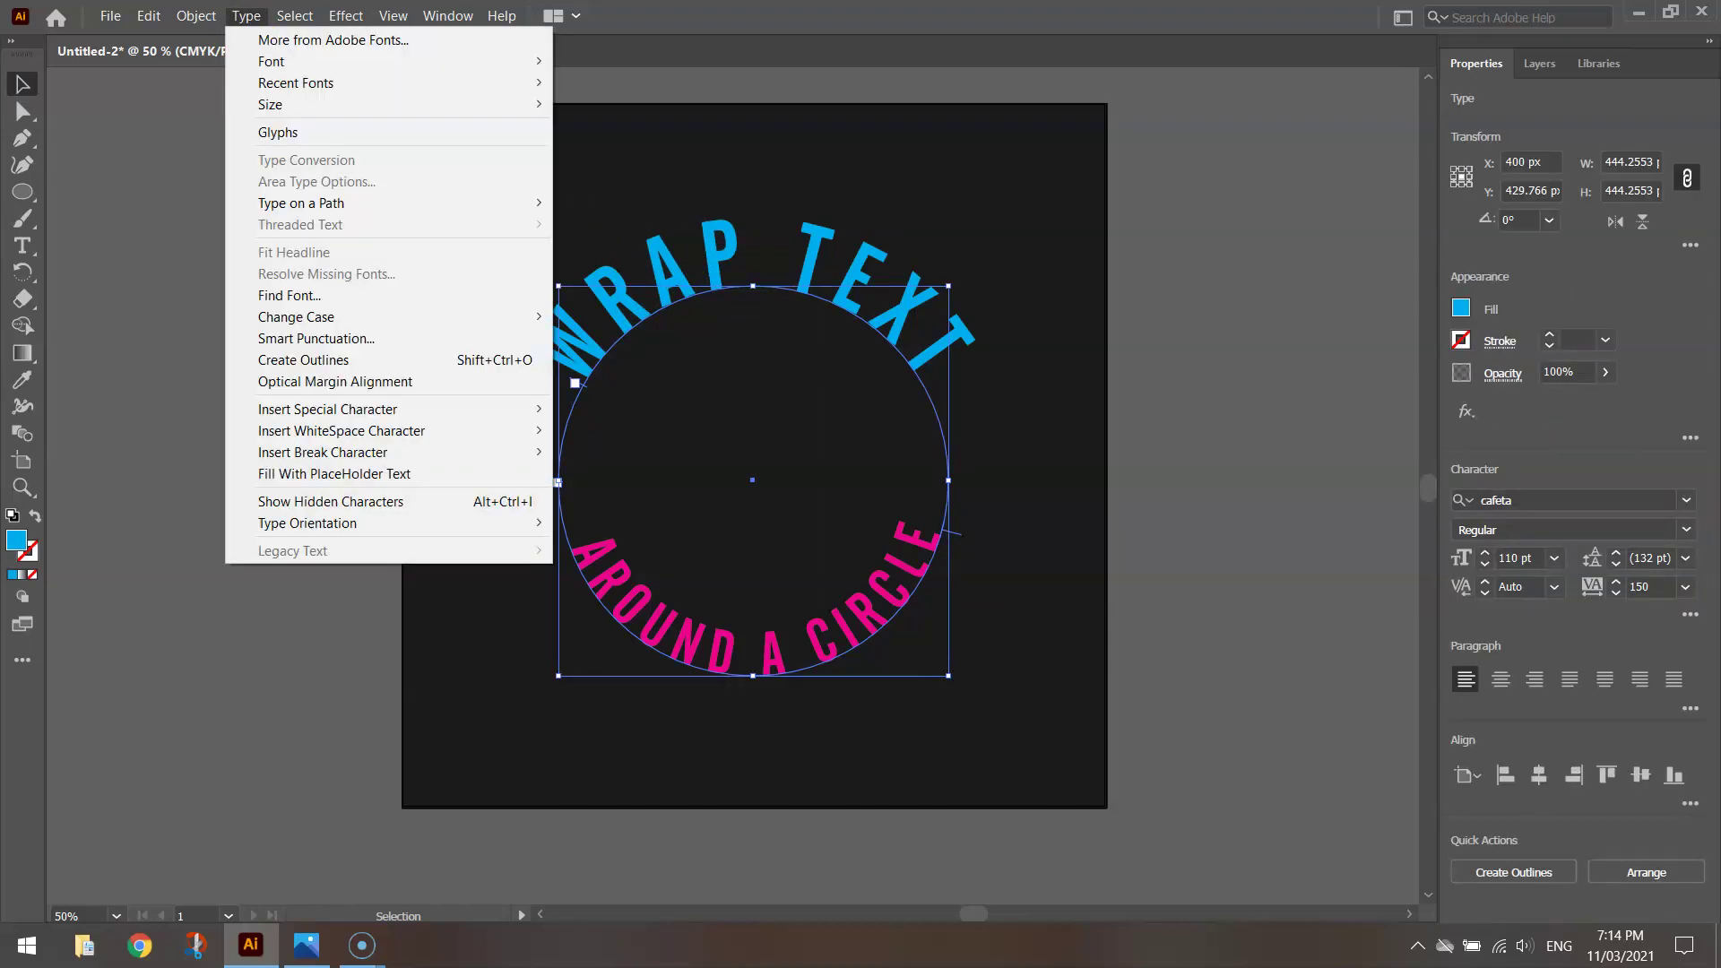
mouse_move(377, 203)
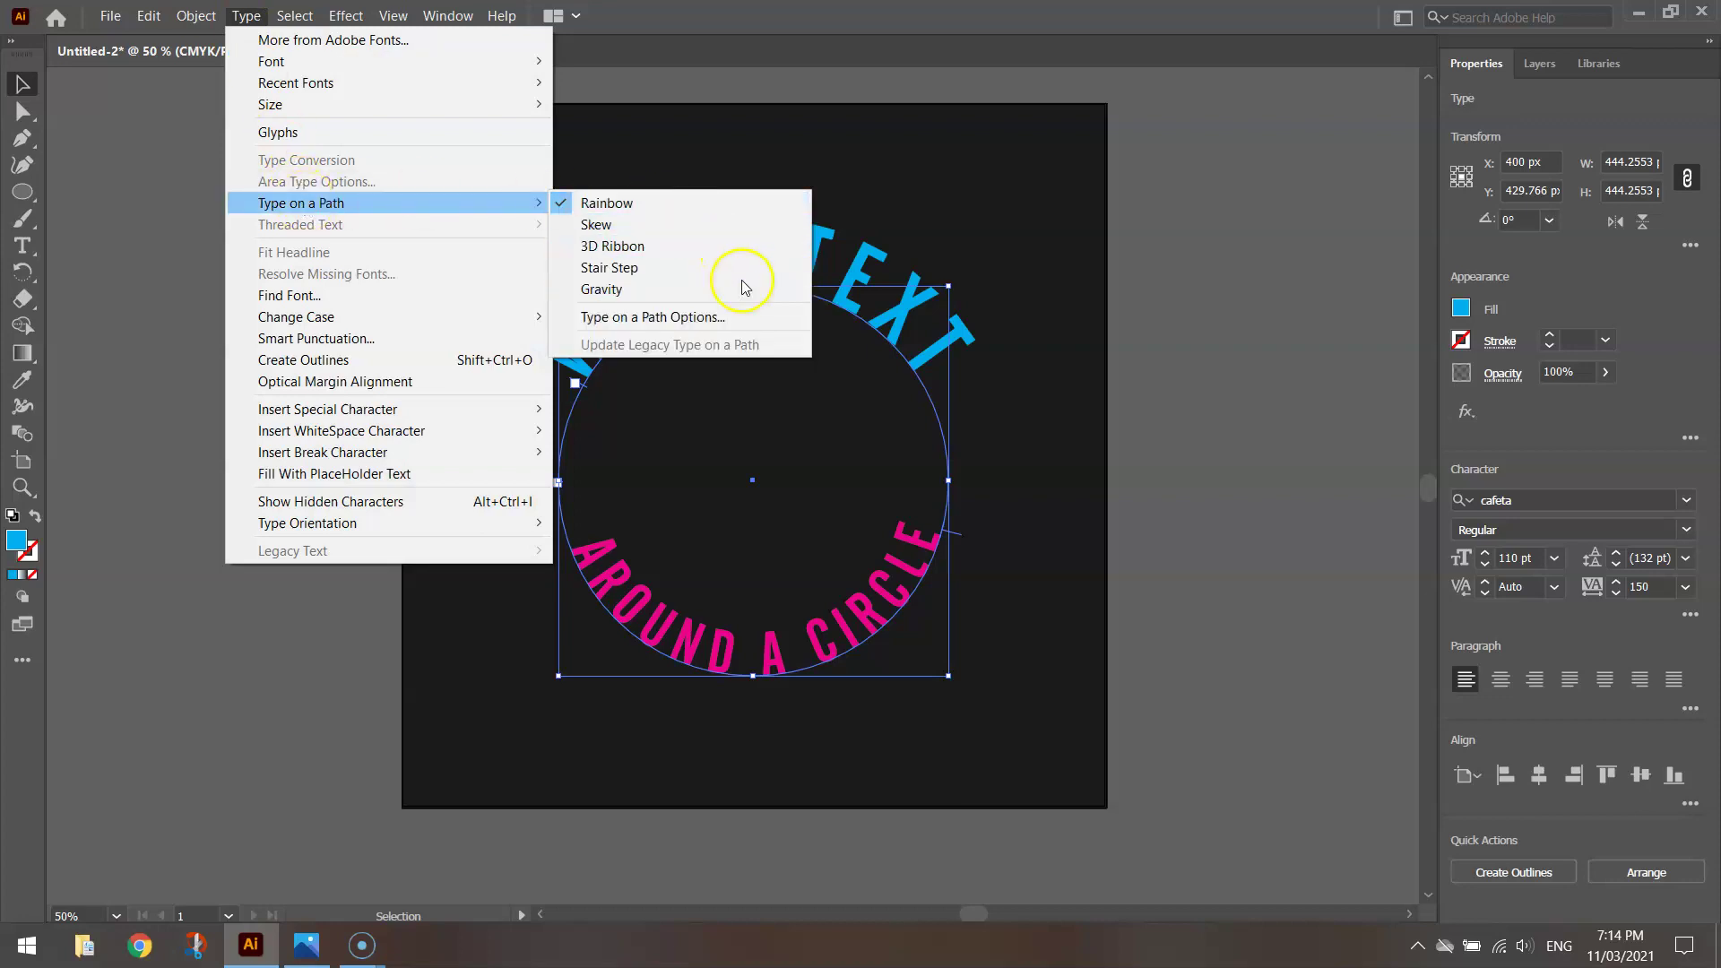
left_click(708, 318)
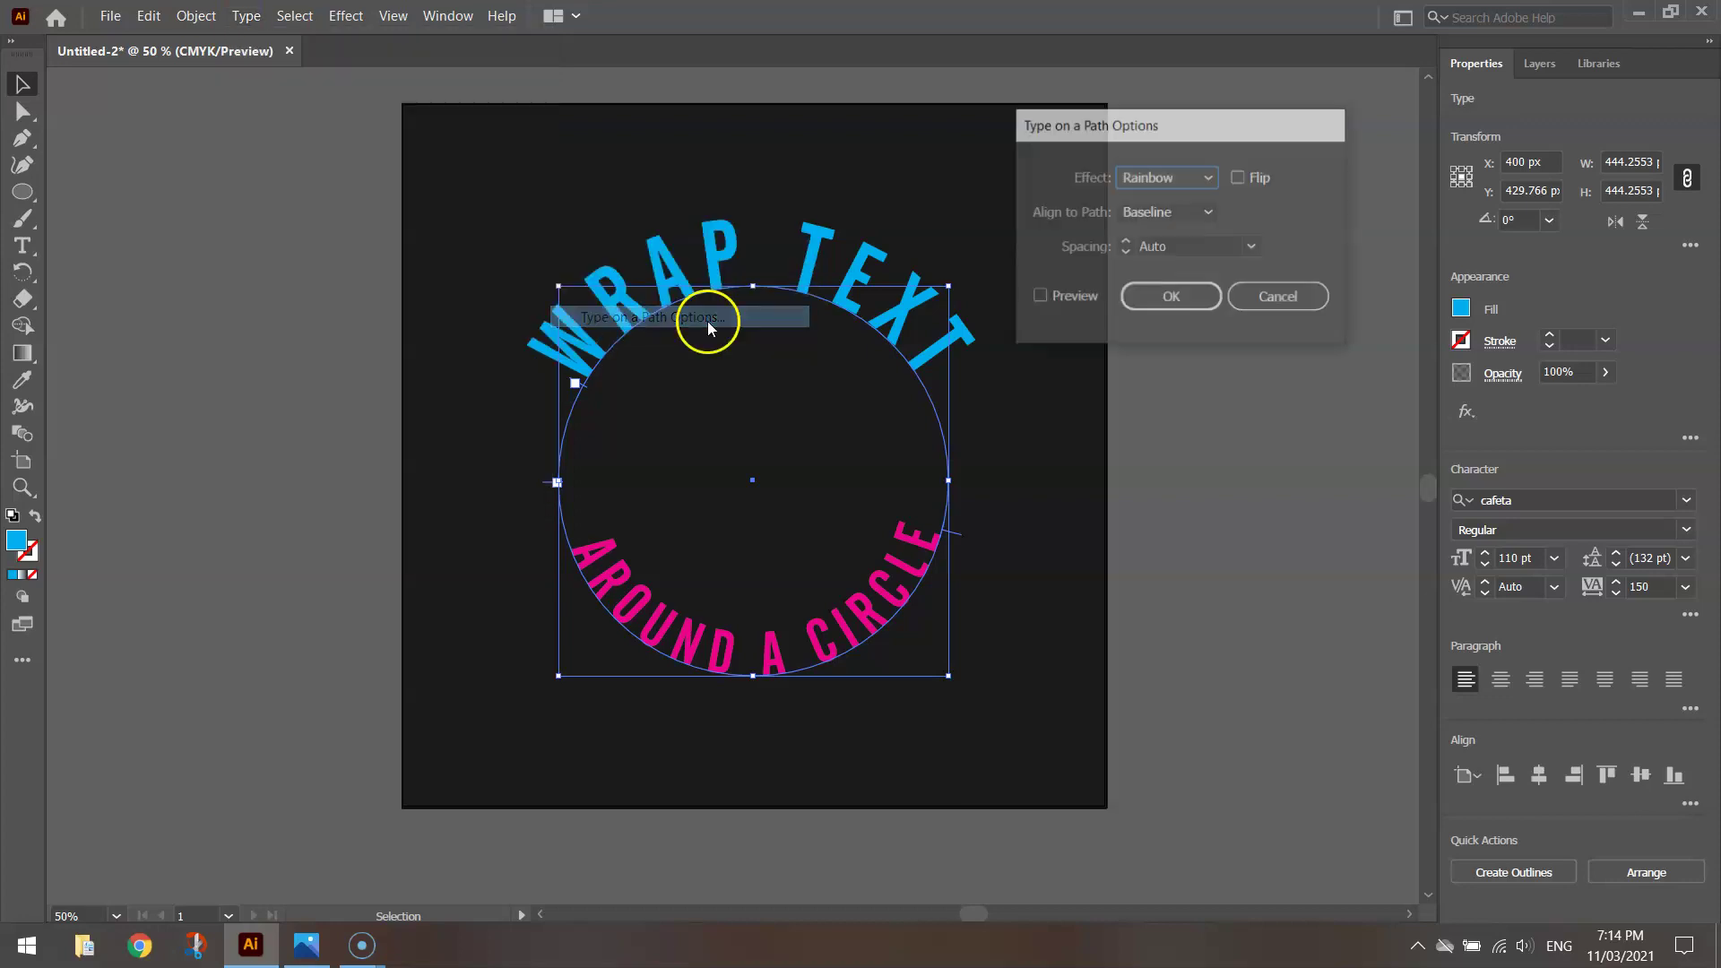
left_click(1069, 298)
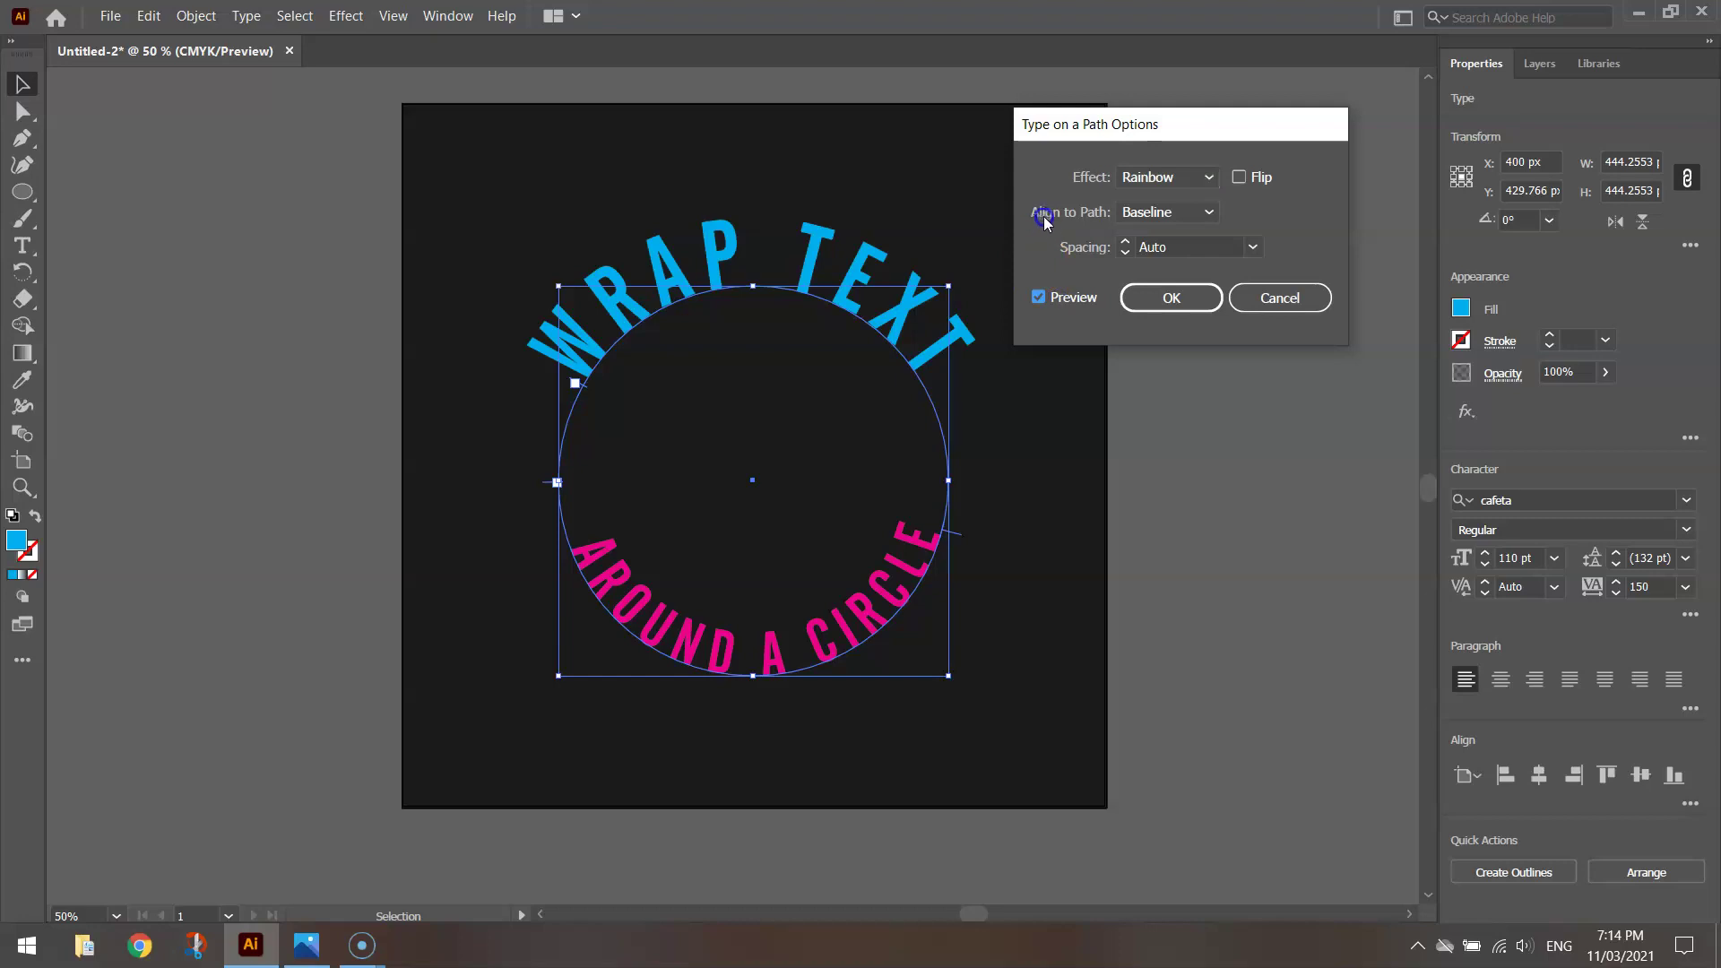
left_click(1182, 215)
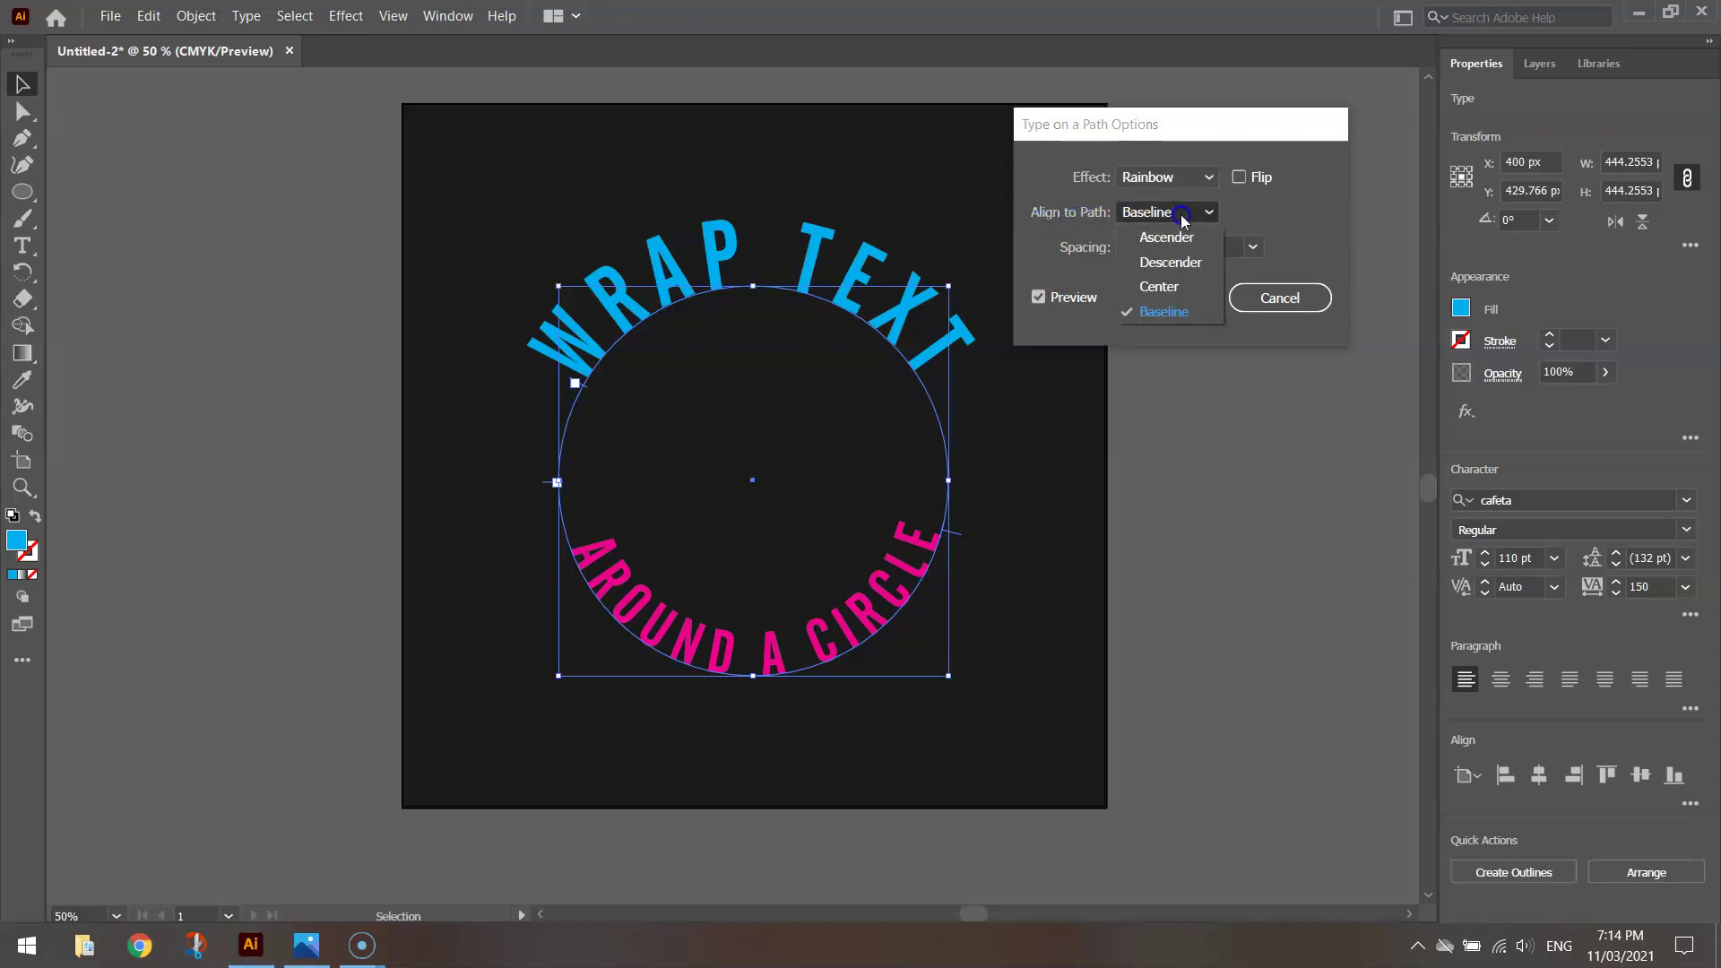
left_click(1175, 289)
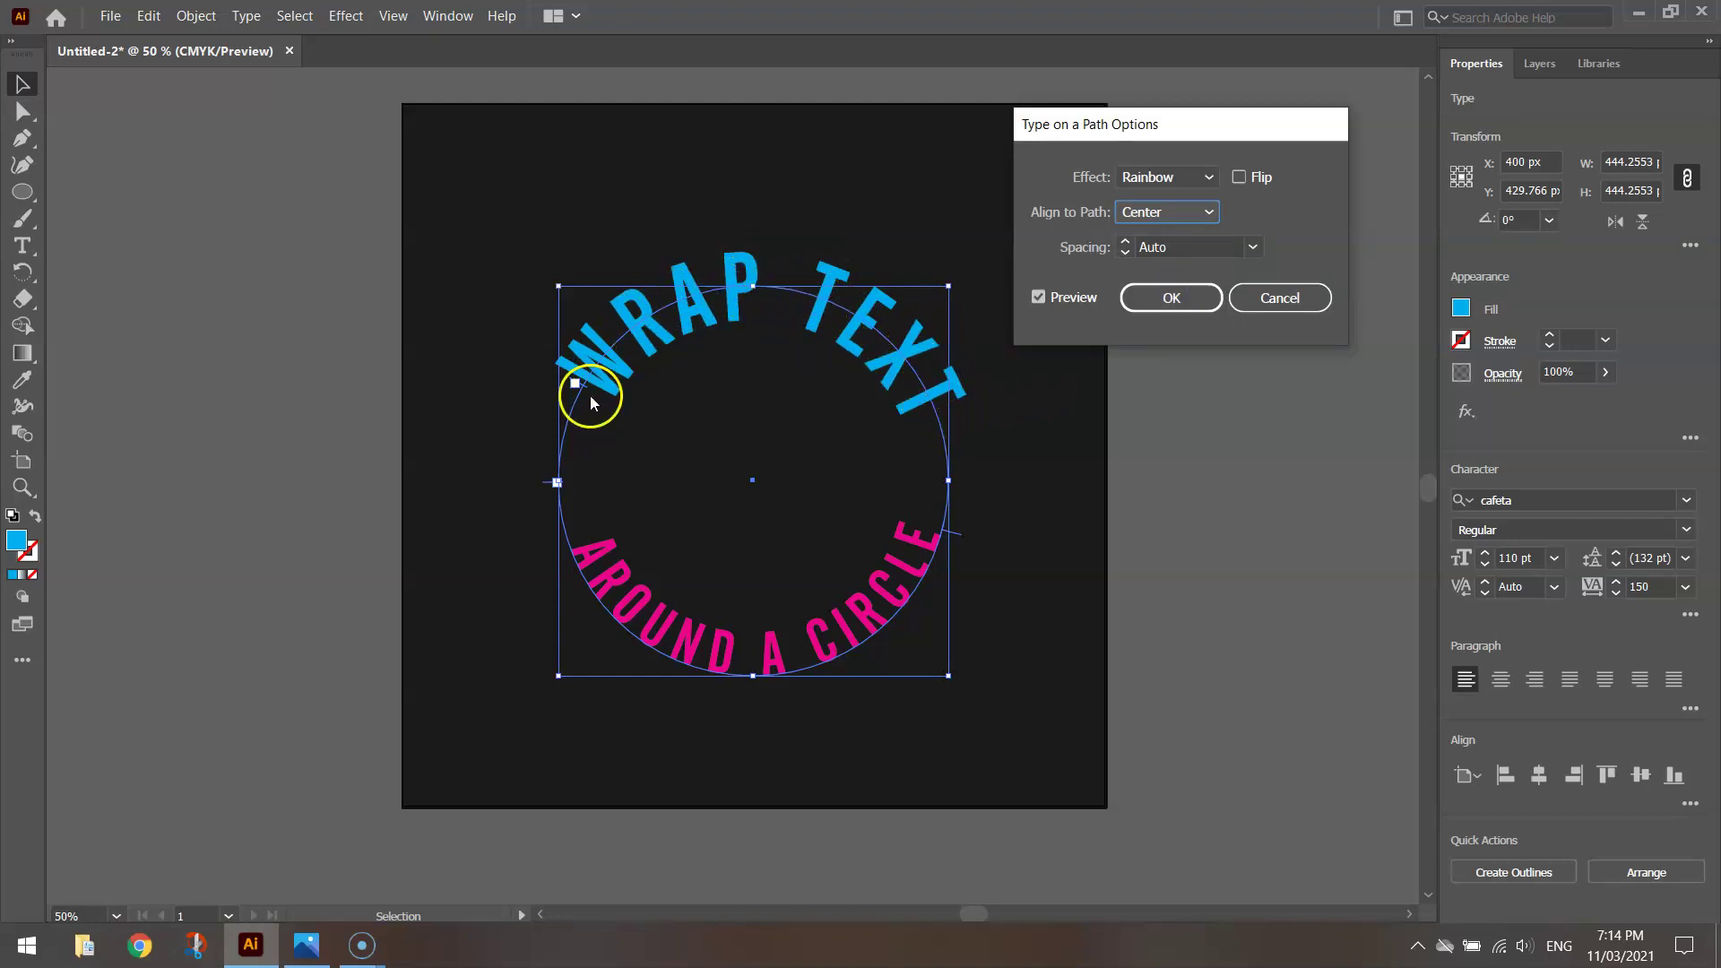
left_click(1170, 298)
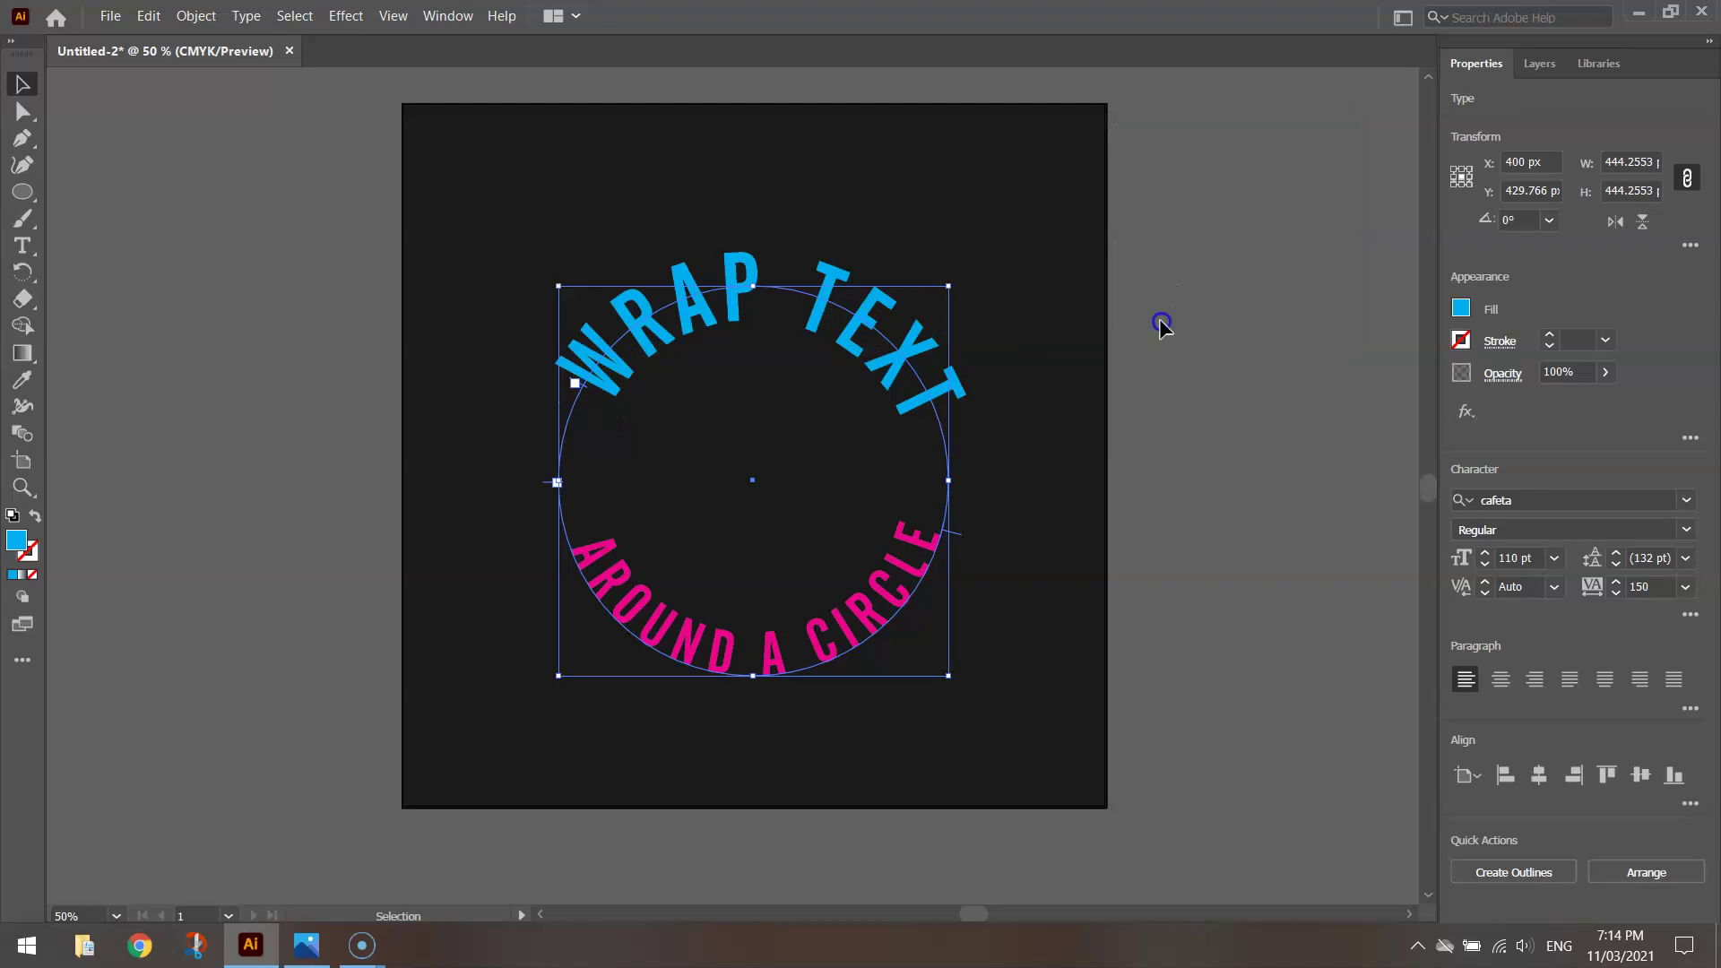
Set AROUND A CIRCLE's Type on a Path Options Align to Path to Center.
left_click(724, 646)
left_click(246, 15)
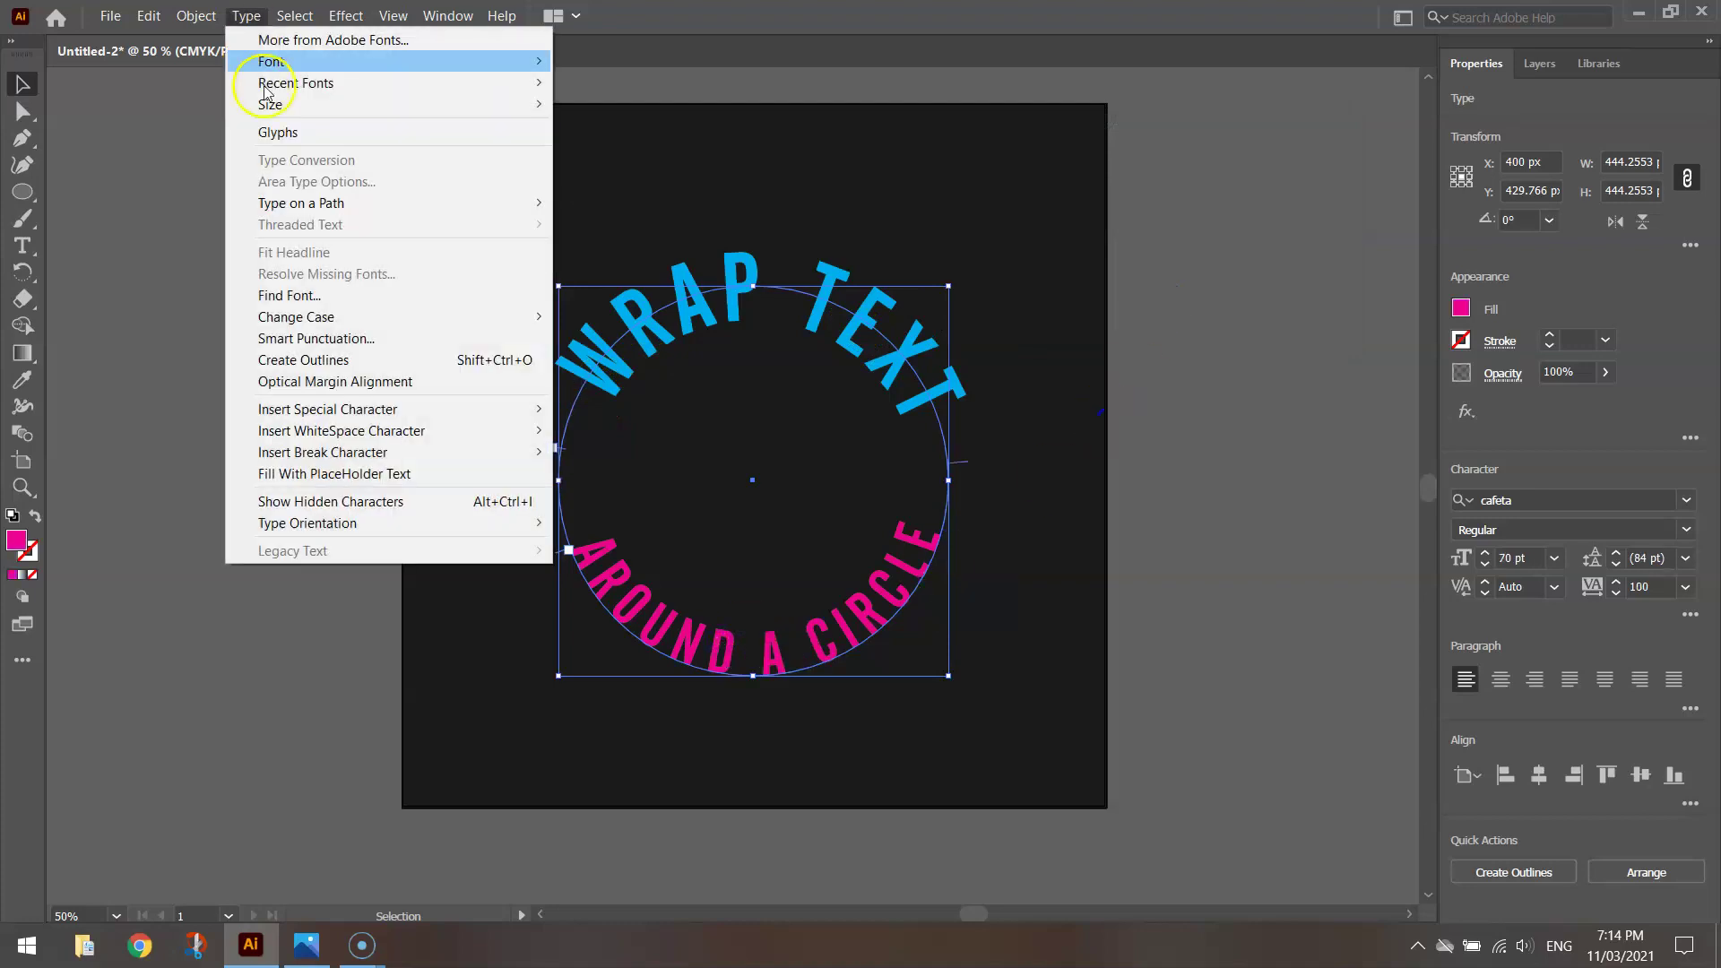
mouse_move(358, 203)
left_click(650, 317)
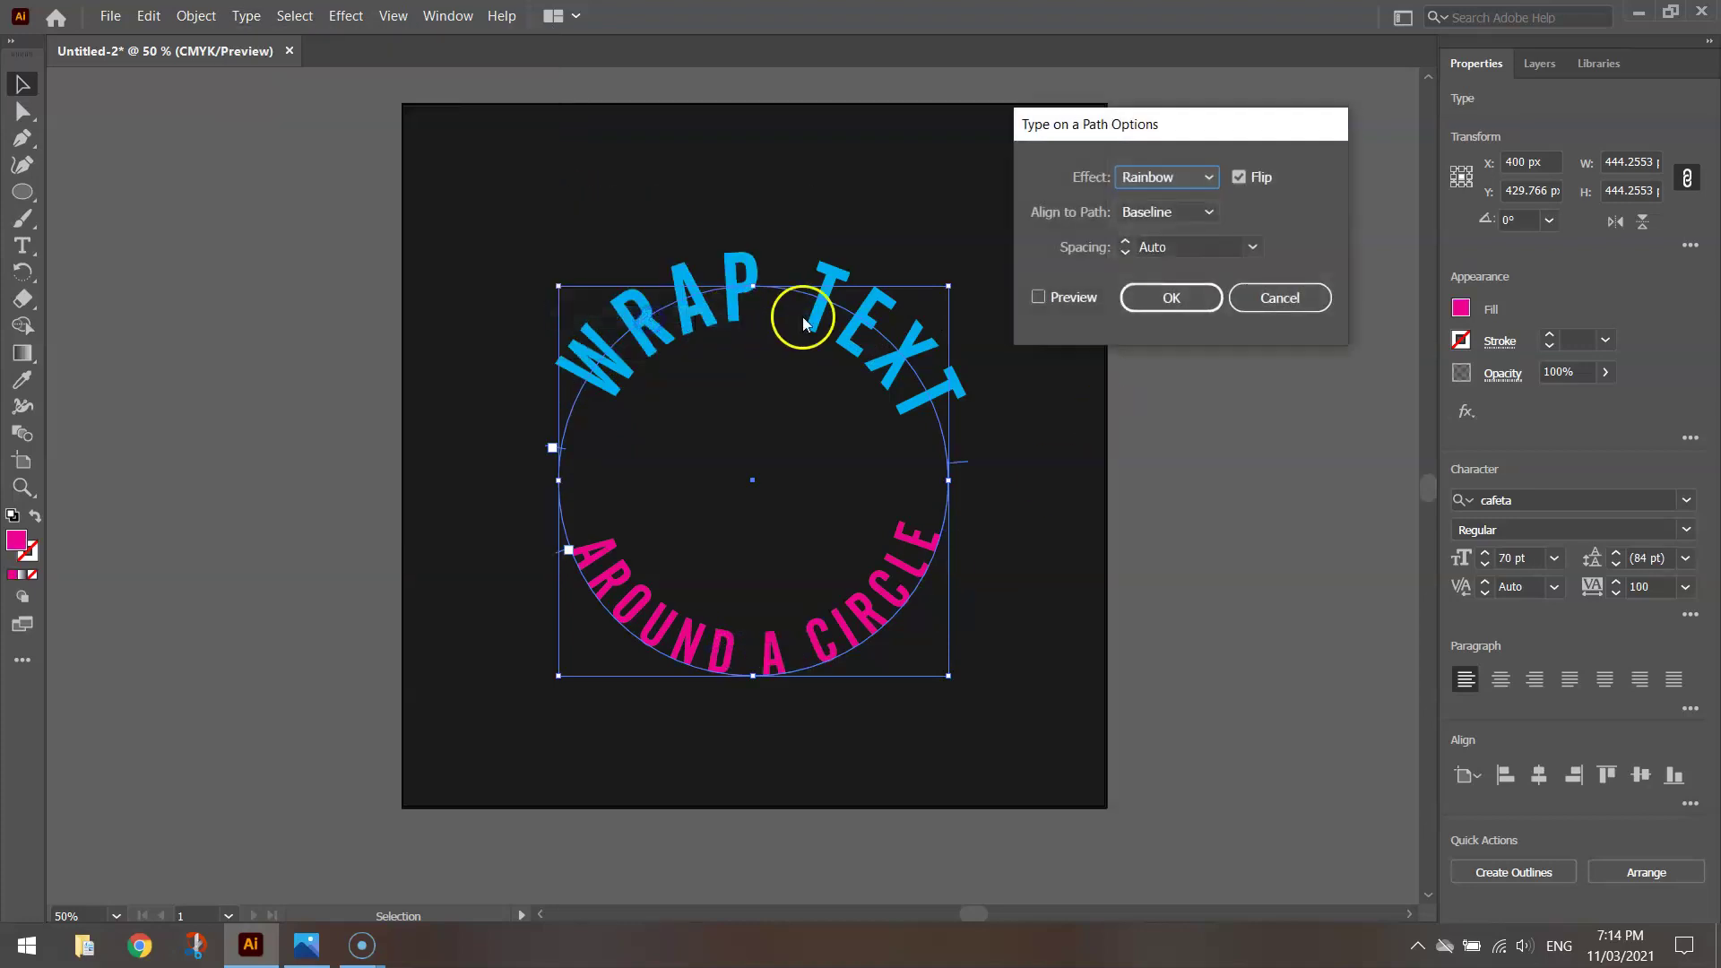
left_click(1039, 297)
left_click(1148, 212)
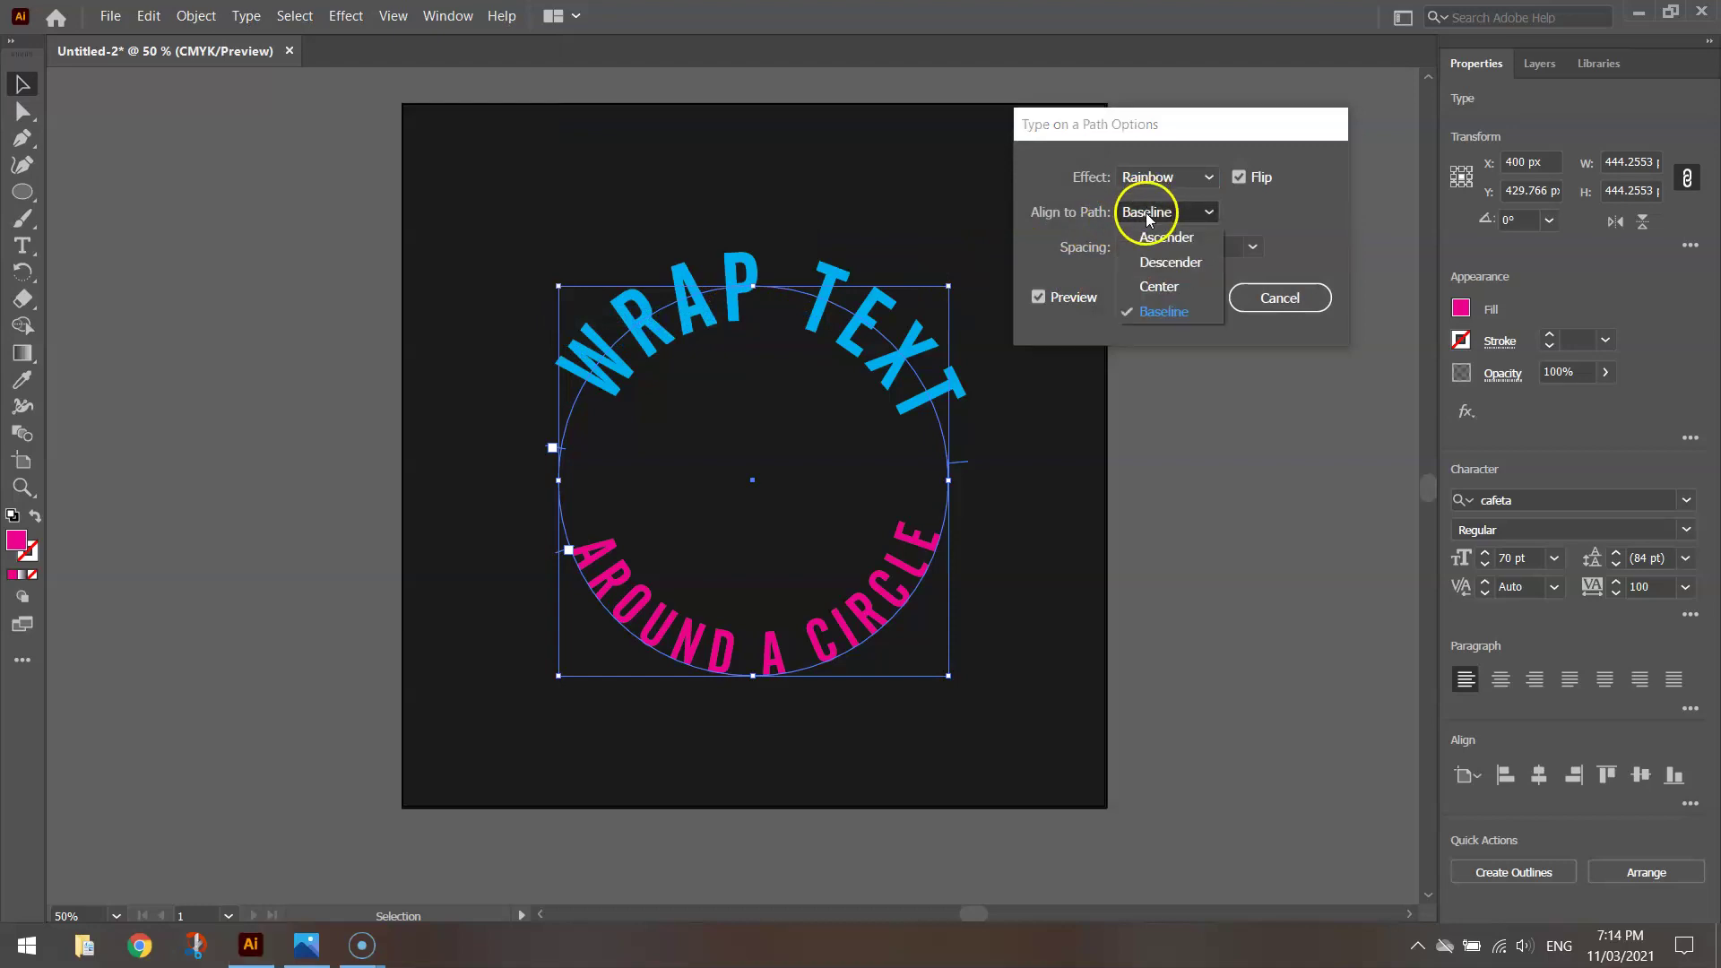
left_click(1156, 287)
left_click(1197, 299)
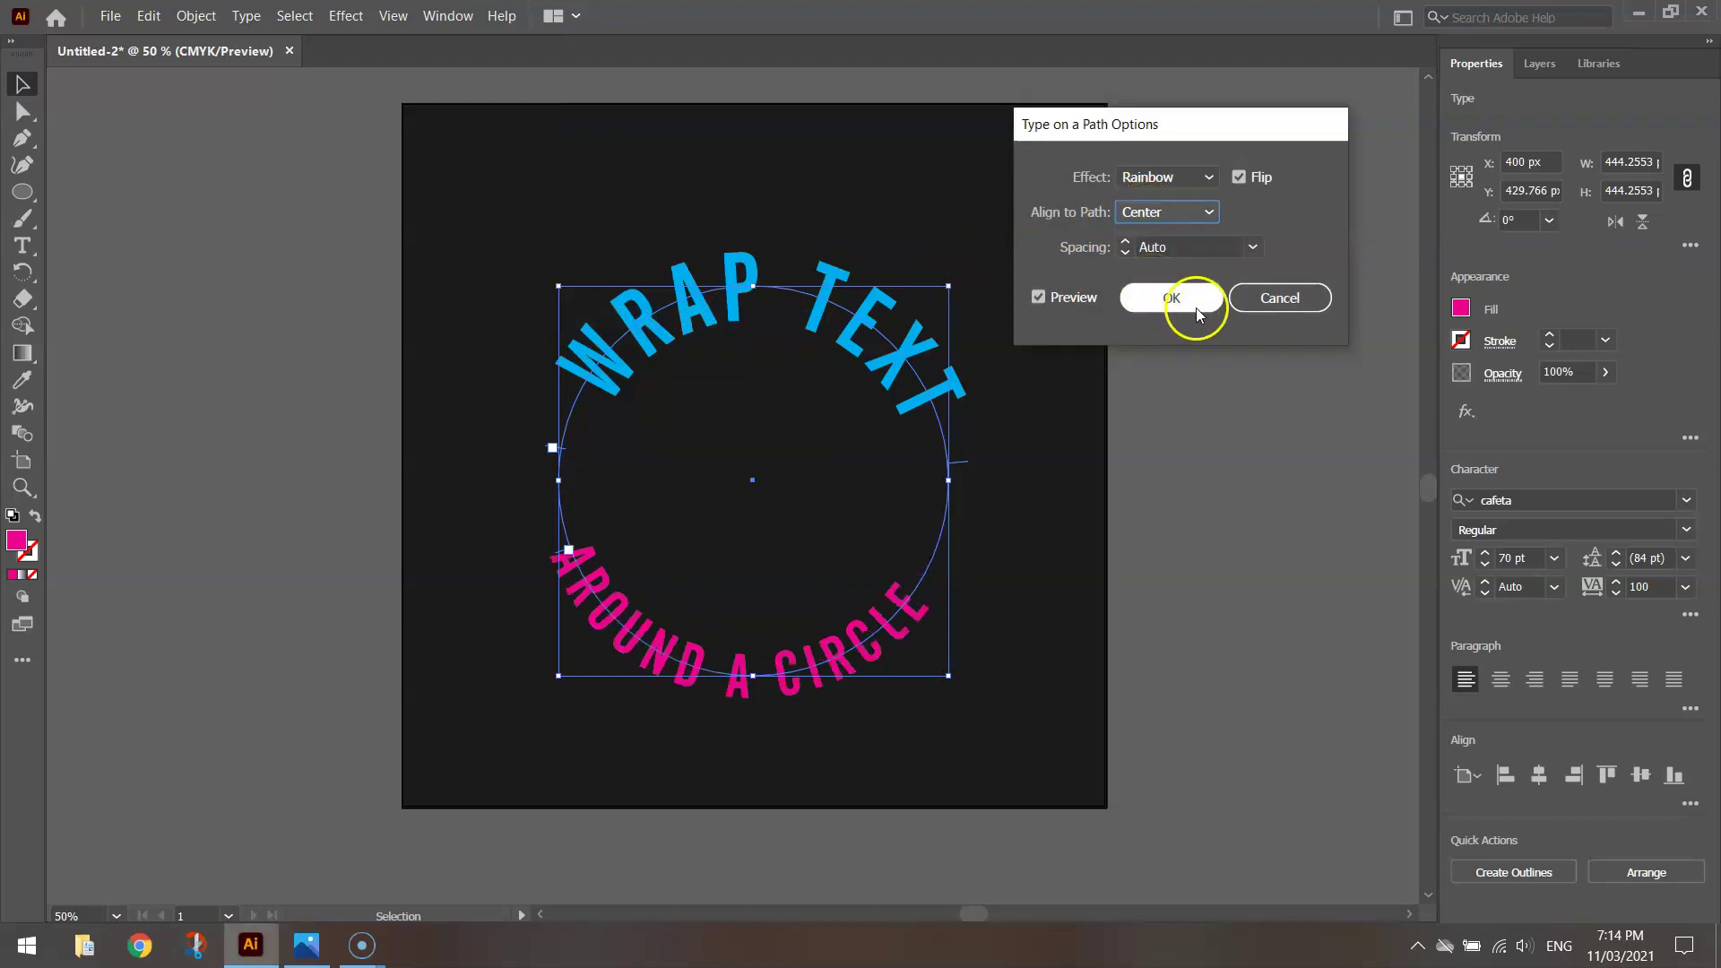
left_click(1168, 507)
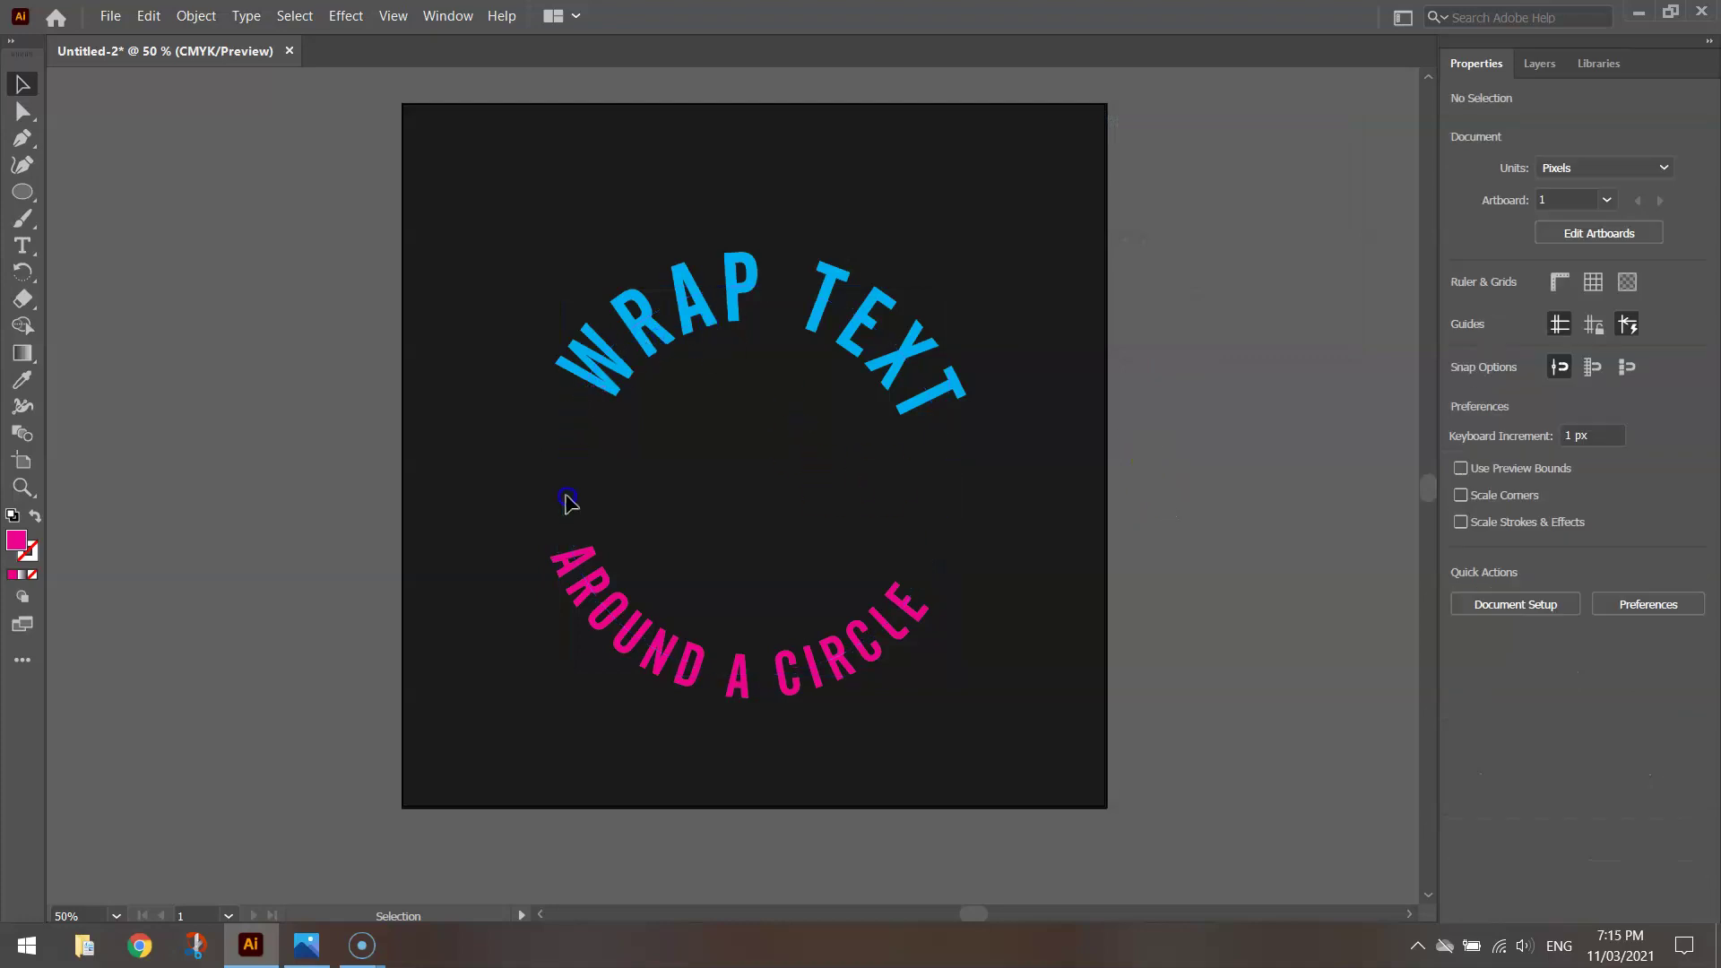
left_click(879, 661)
left_click(874, 320)
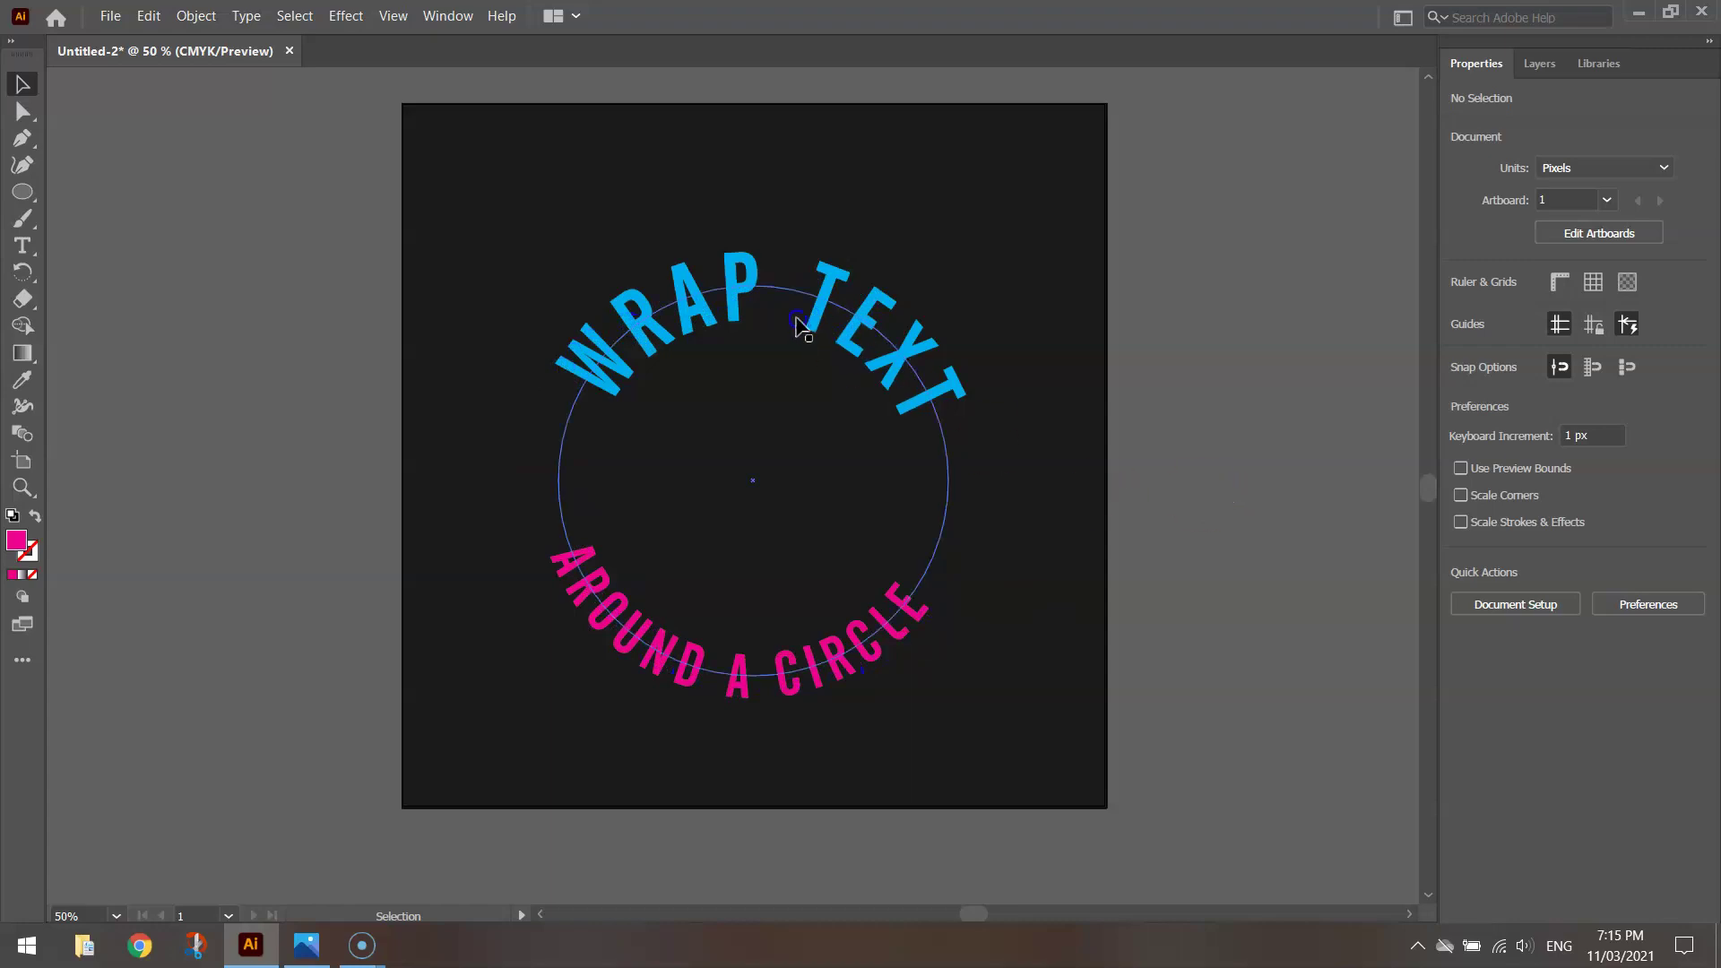
left_click(778, 294)
left_click(575, 538)
left_click_drag(575, 540, 1036, 541)
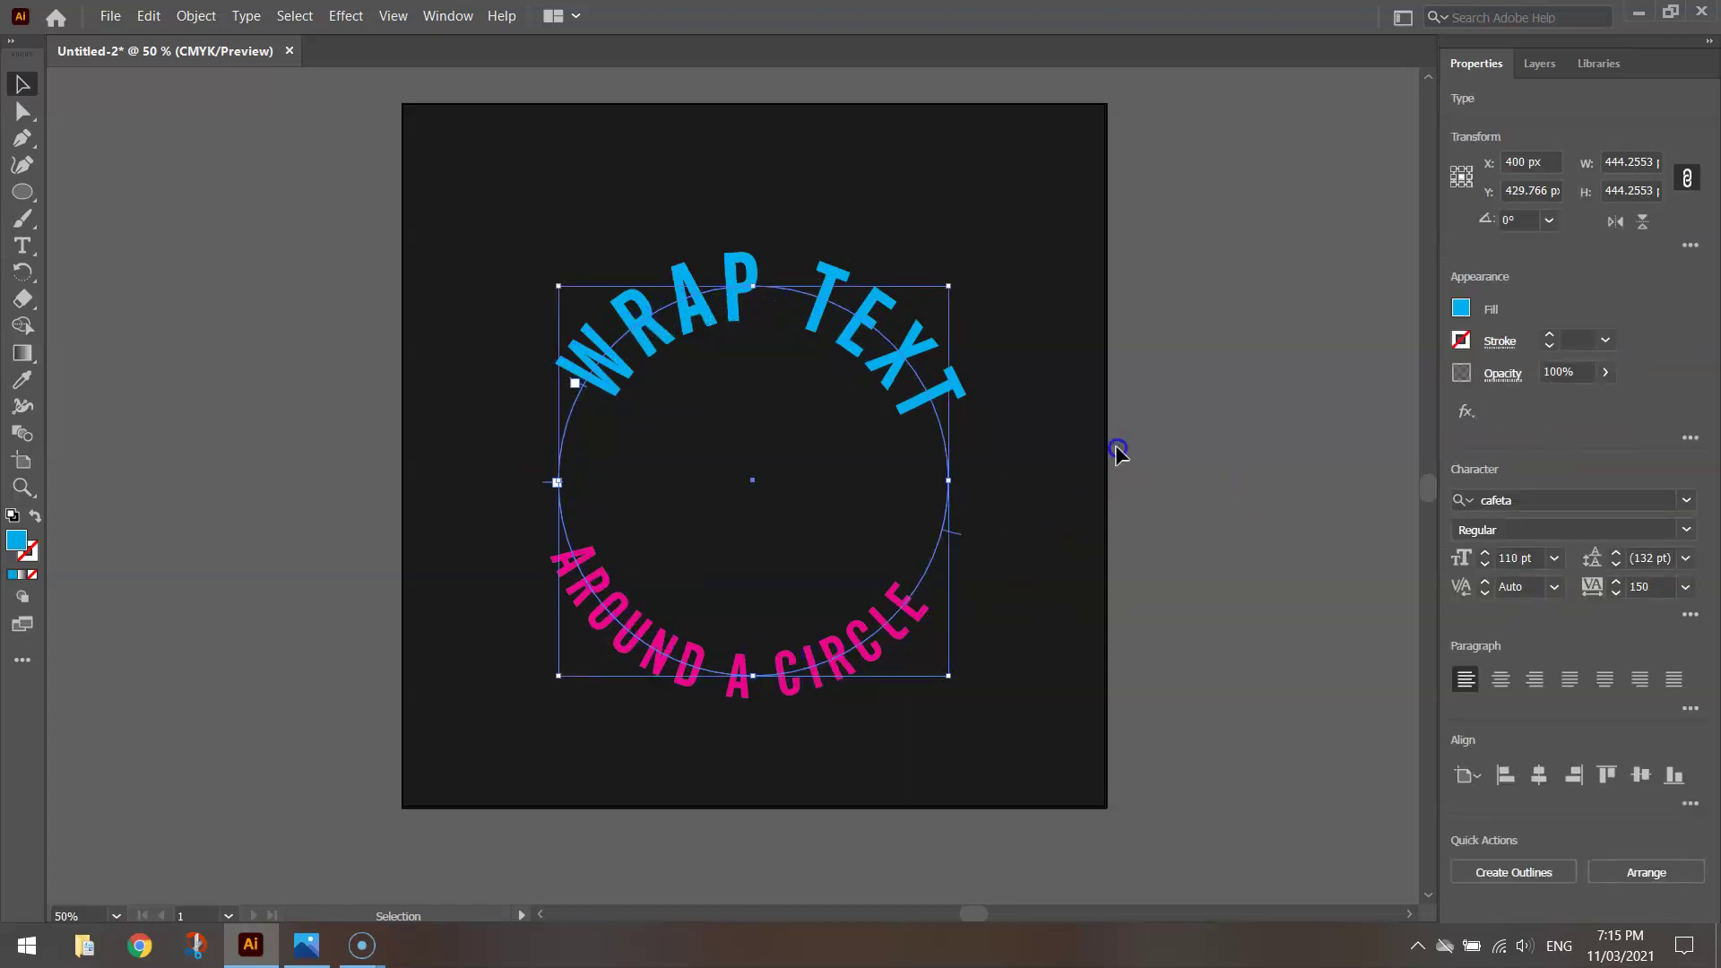
left_click(1151, 408)
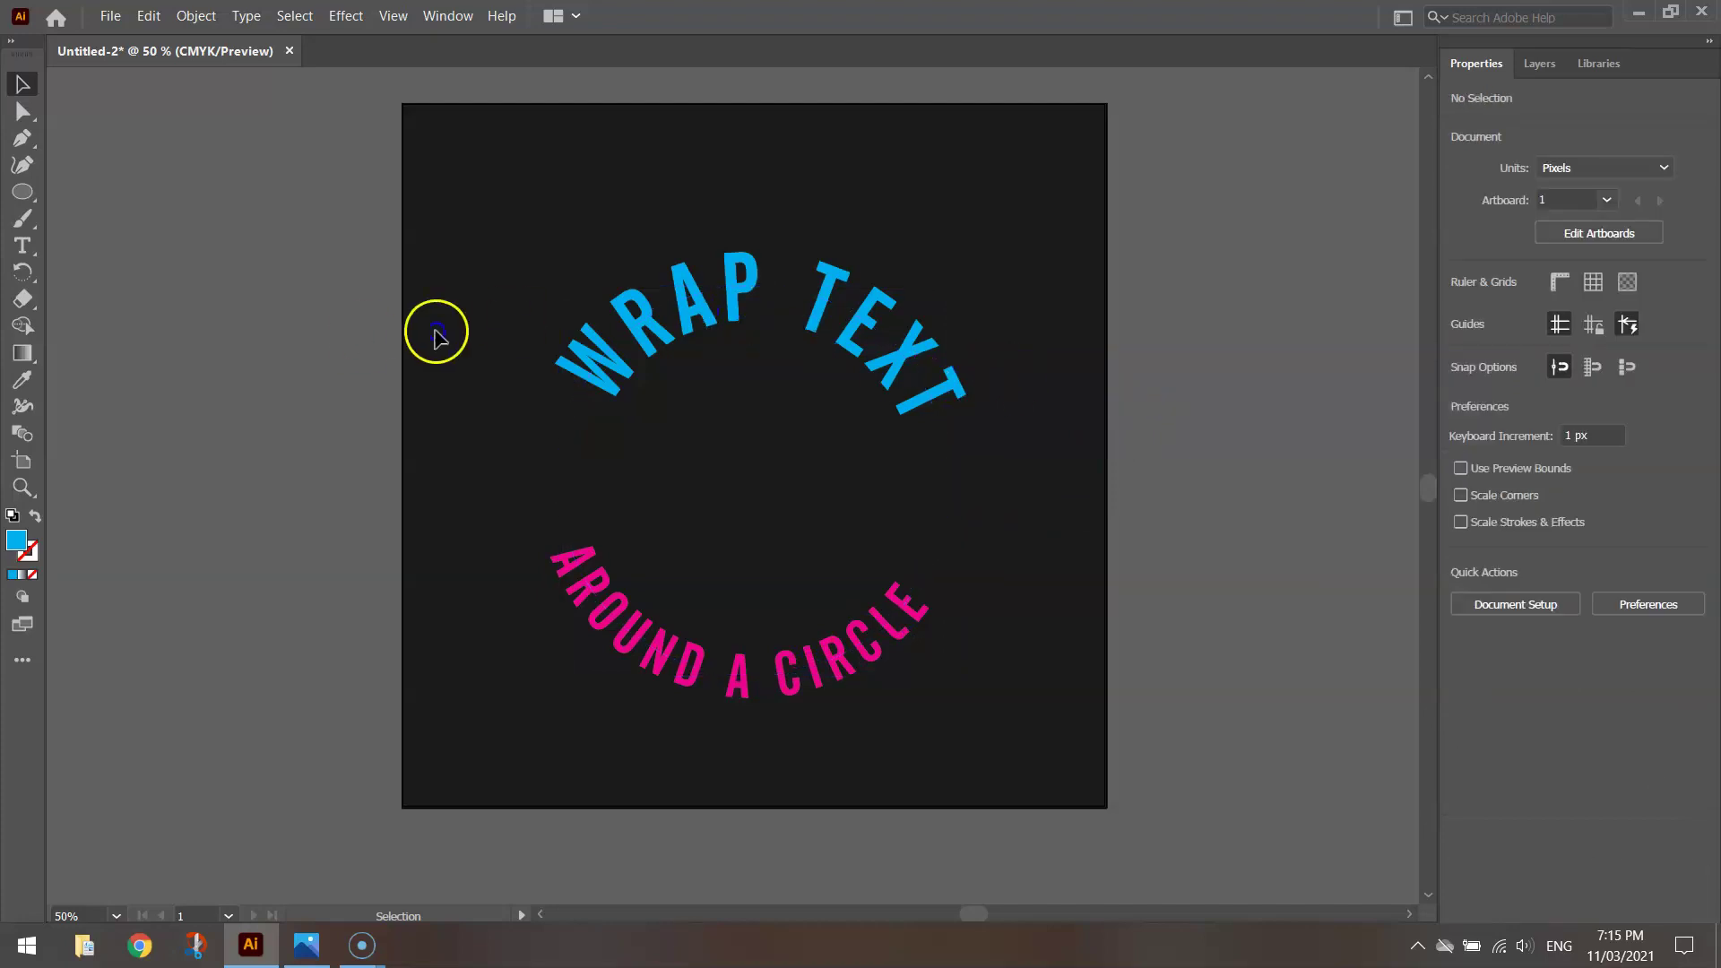
Choose the Ellipse tool with no fill and a yellow stroke.
left_click(22, 193)
left_click(23, 196)
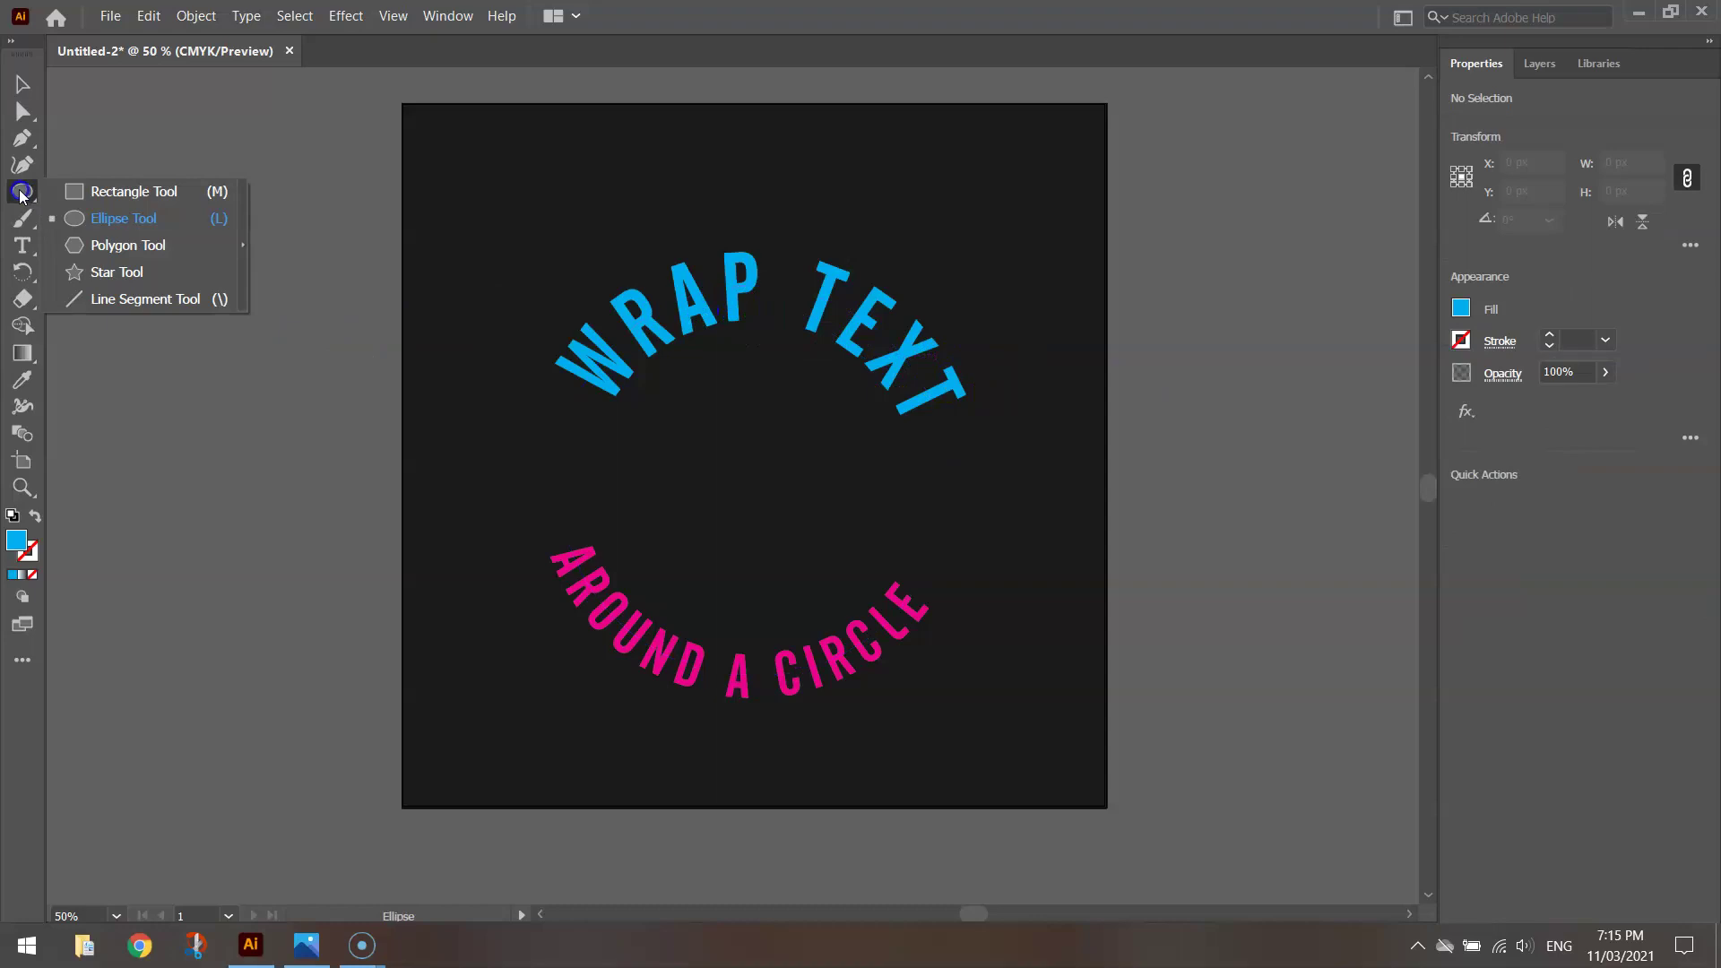
left_click(130, 218)
left_click(1459, 309)
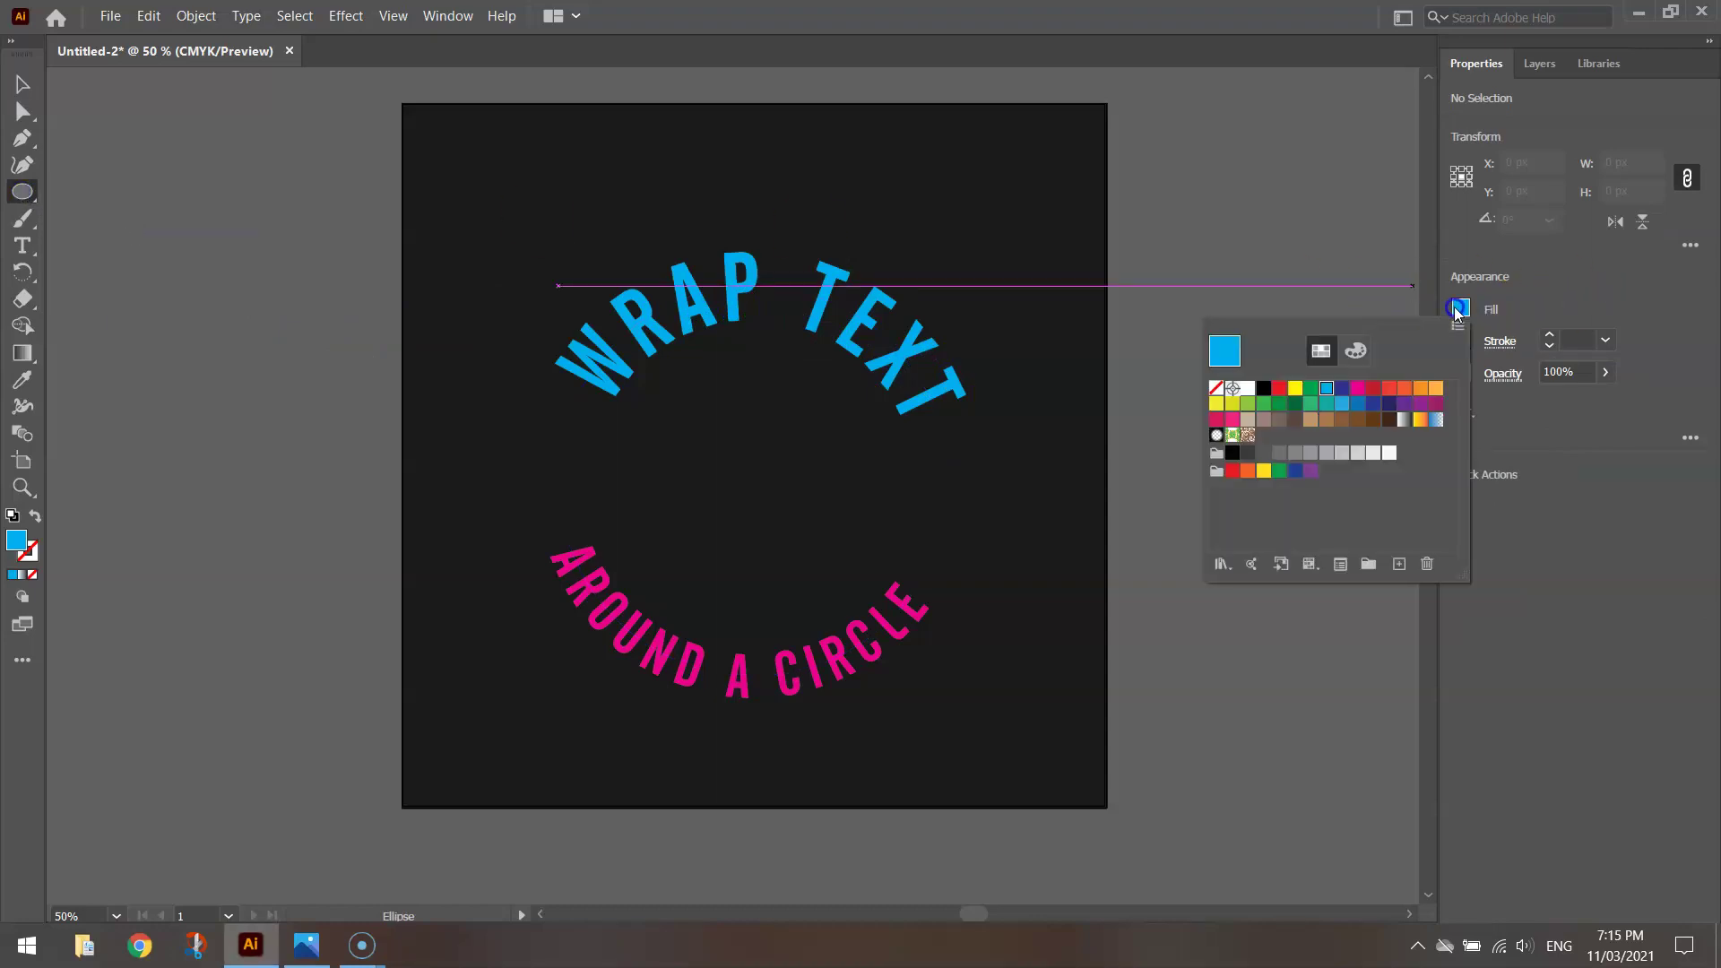
left_click(1215, 387)
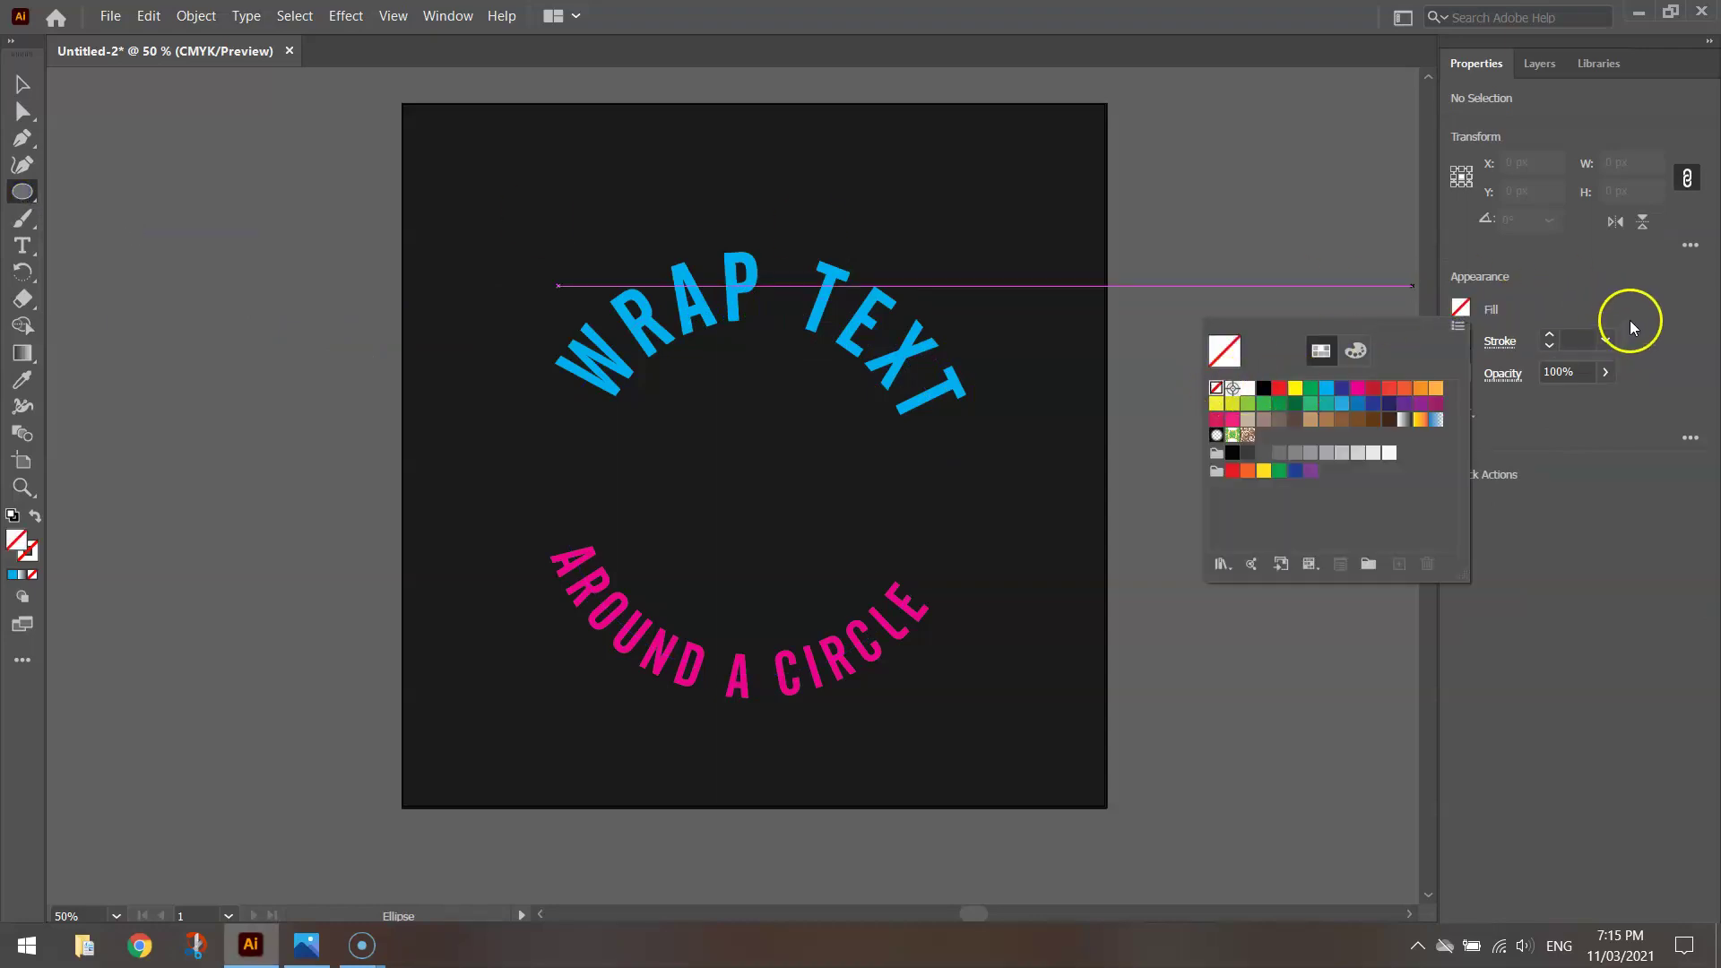
left_click(1611, 260)
left_click(1467, 347)
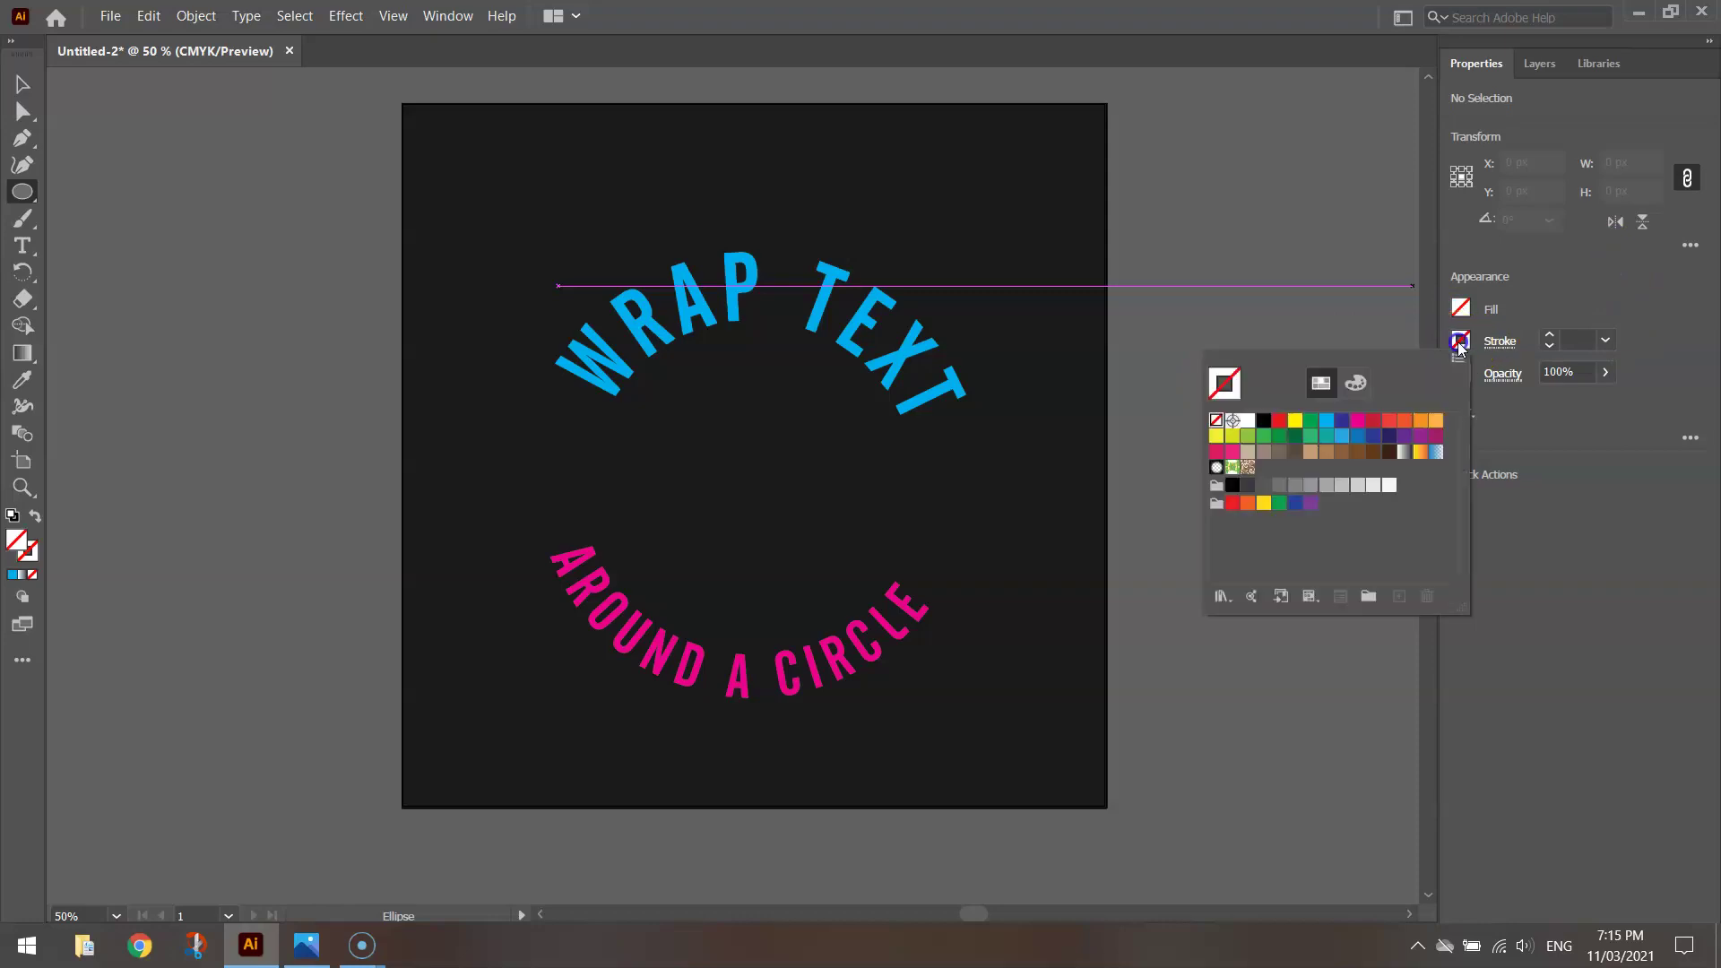
left_click(1294, 420)
left_click(1578, 280)
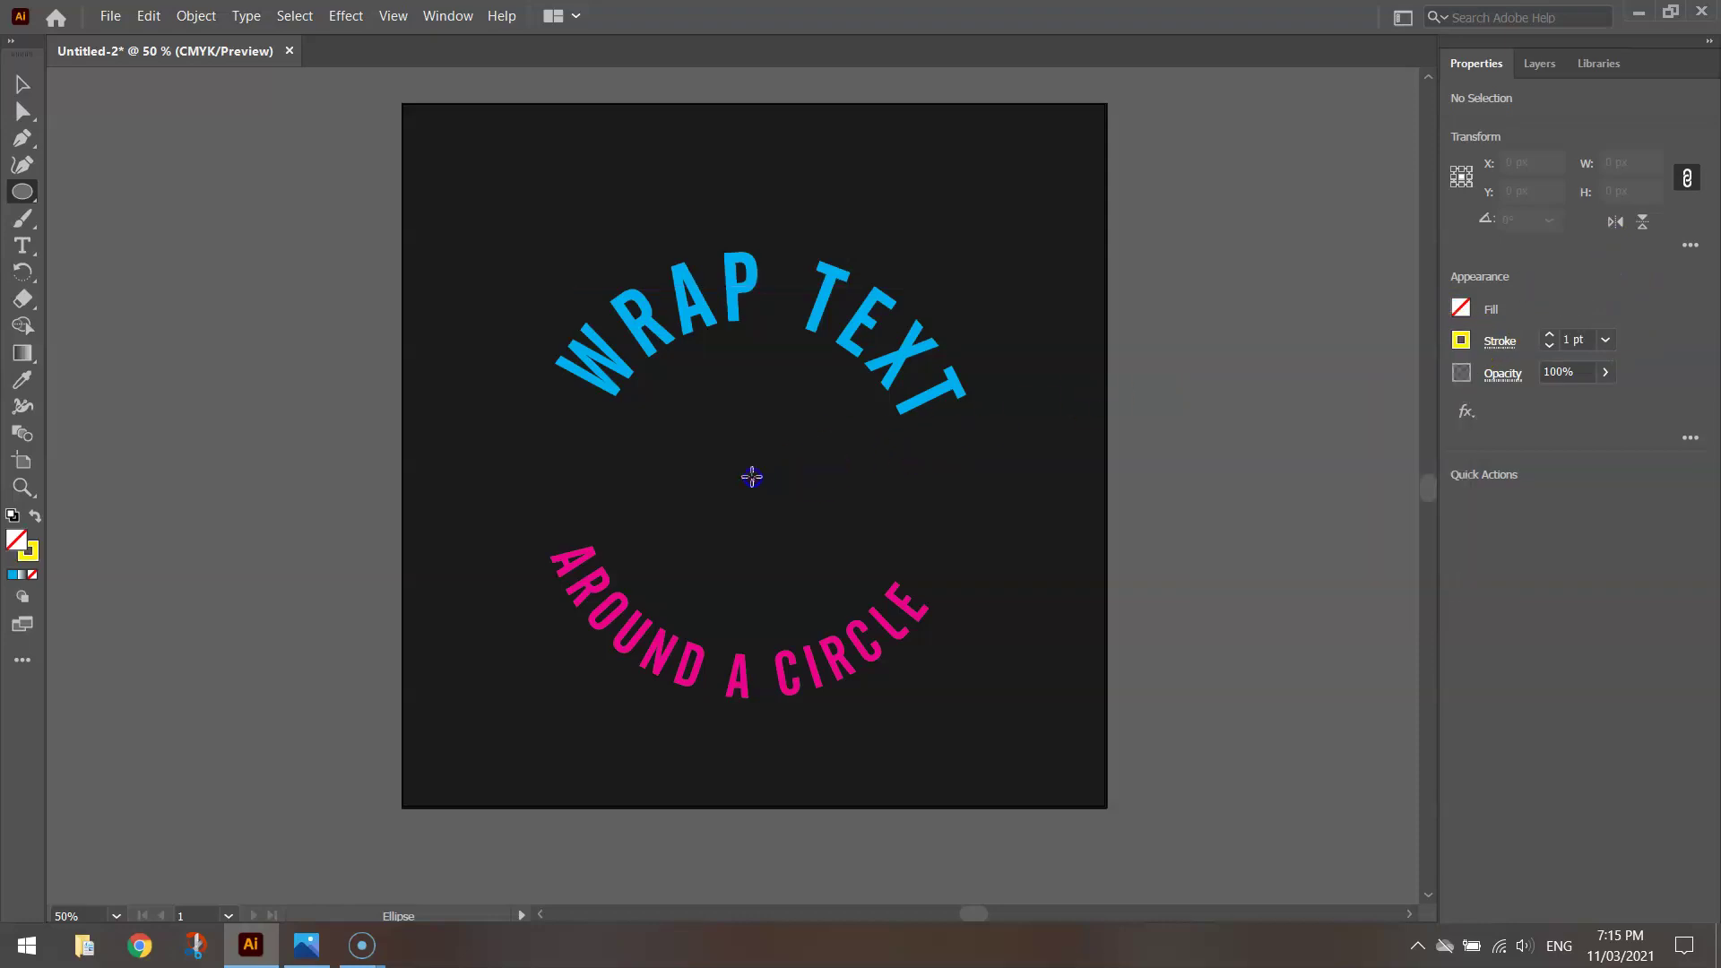
Draw a circle from the artboard centre and give it a 20 pt yellow outline.
left_click_drag(750, 477, 857, 547)
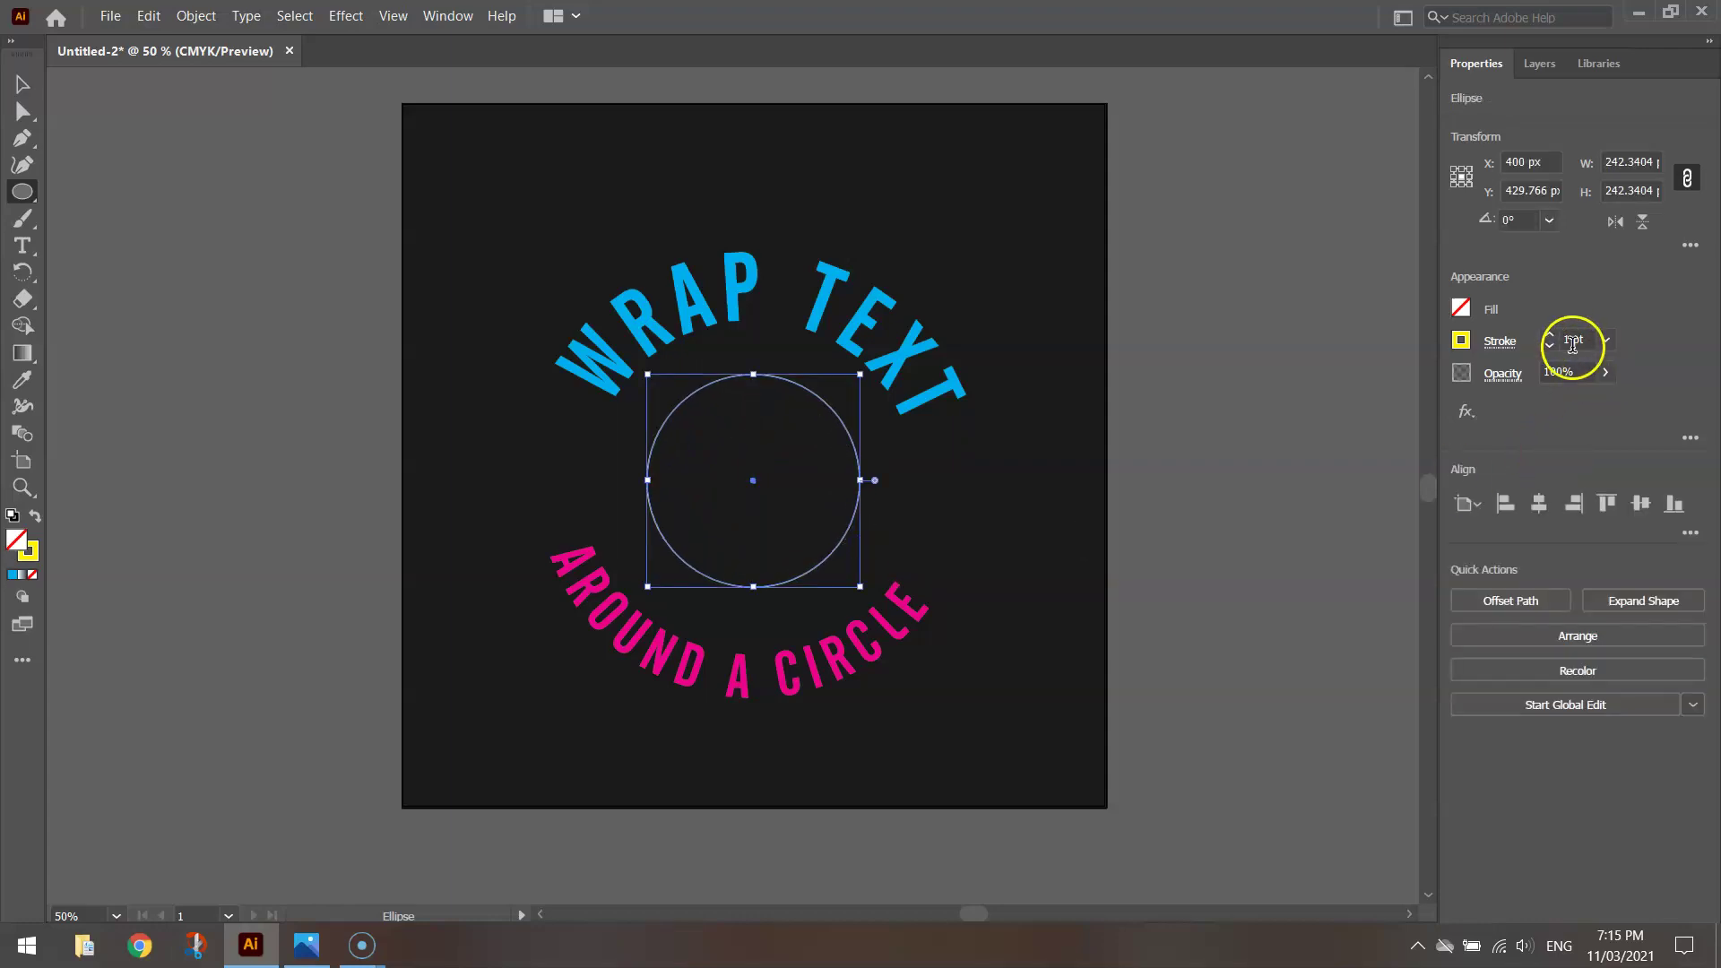
left_click_drag(1551, 333, 1551, 334)
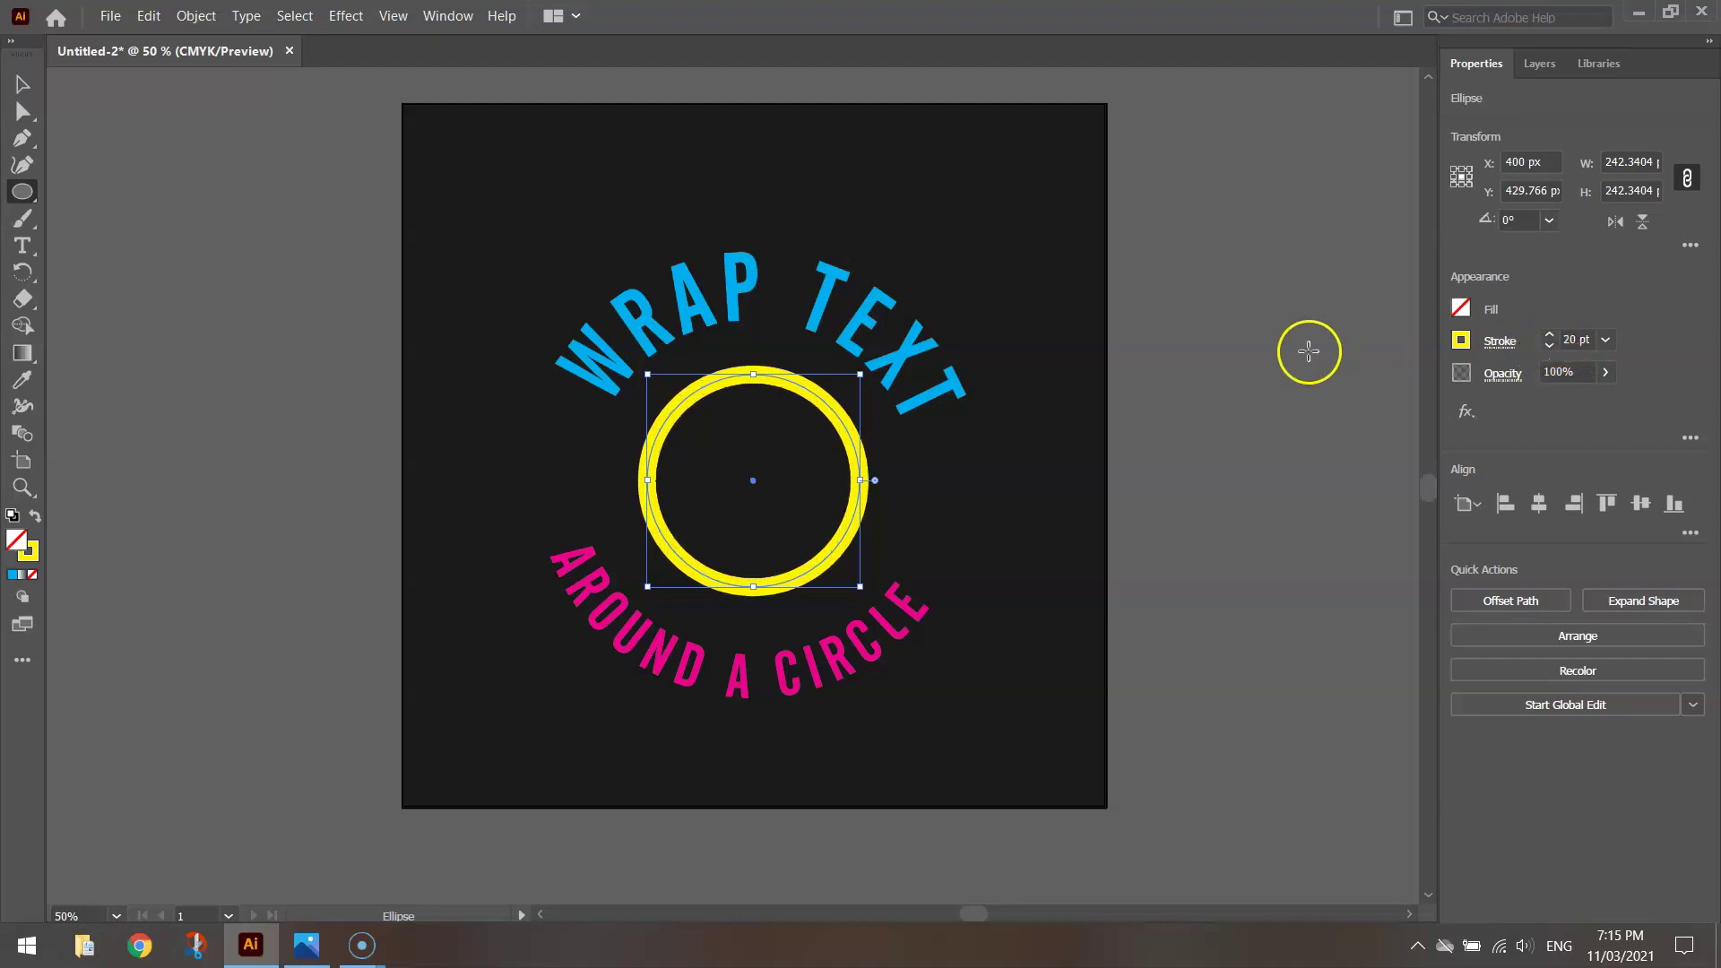
left_click(1294, 356)
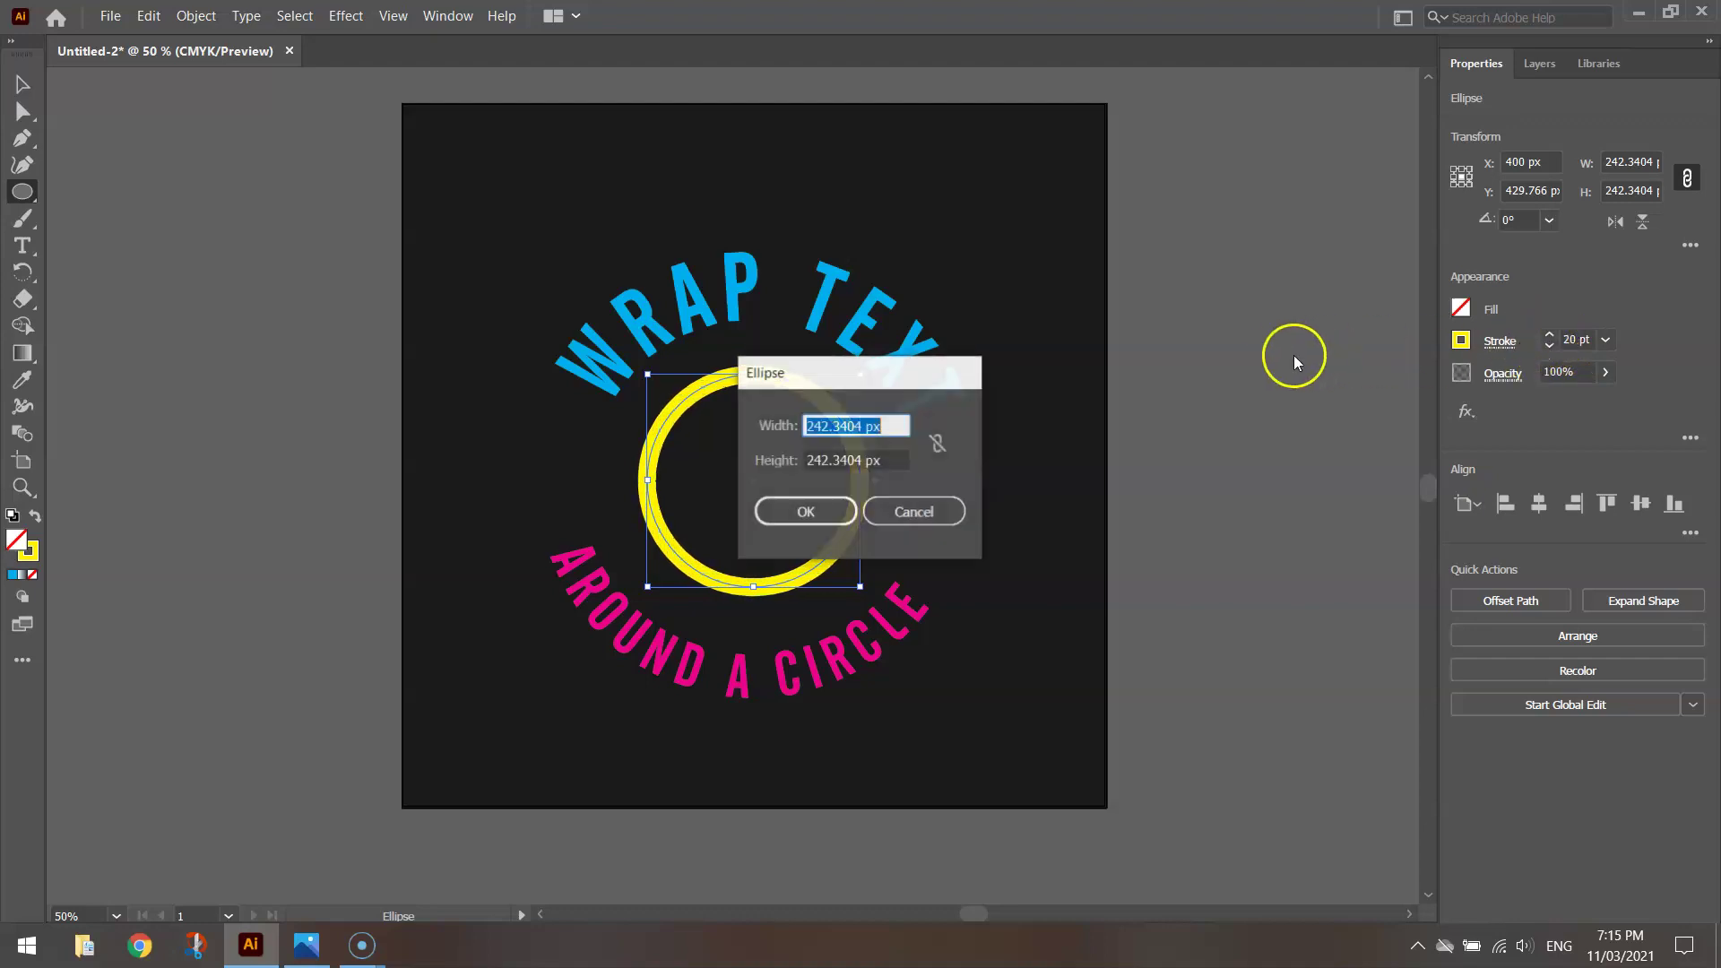
left_click(892, 511)
left_click(21, 85)
left_click(364, 195)
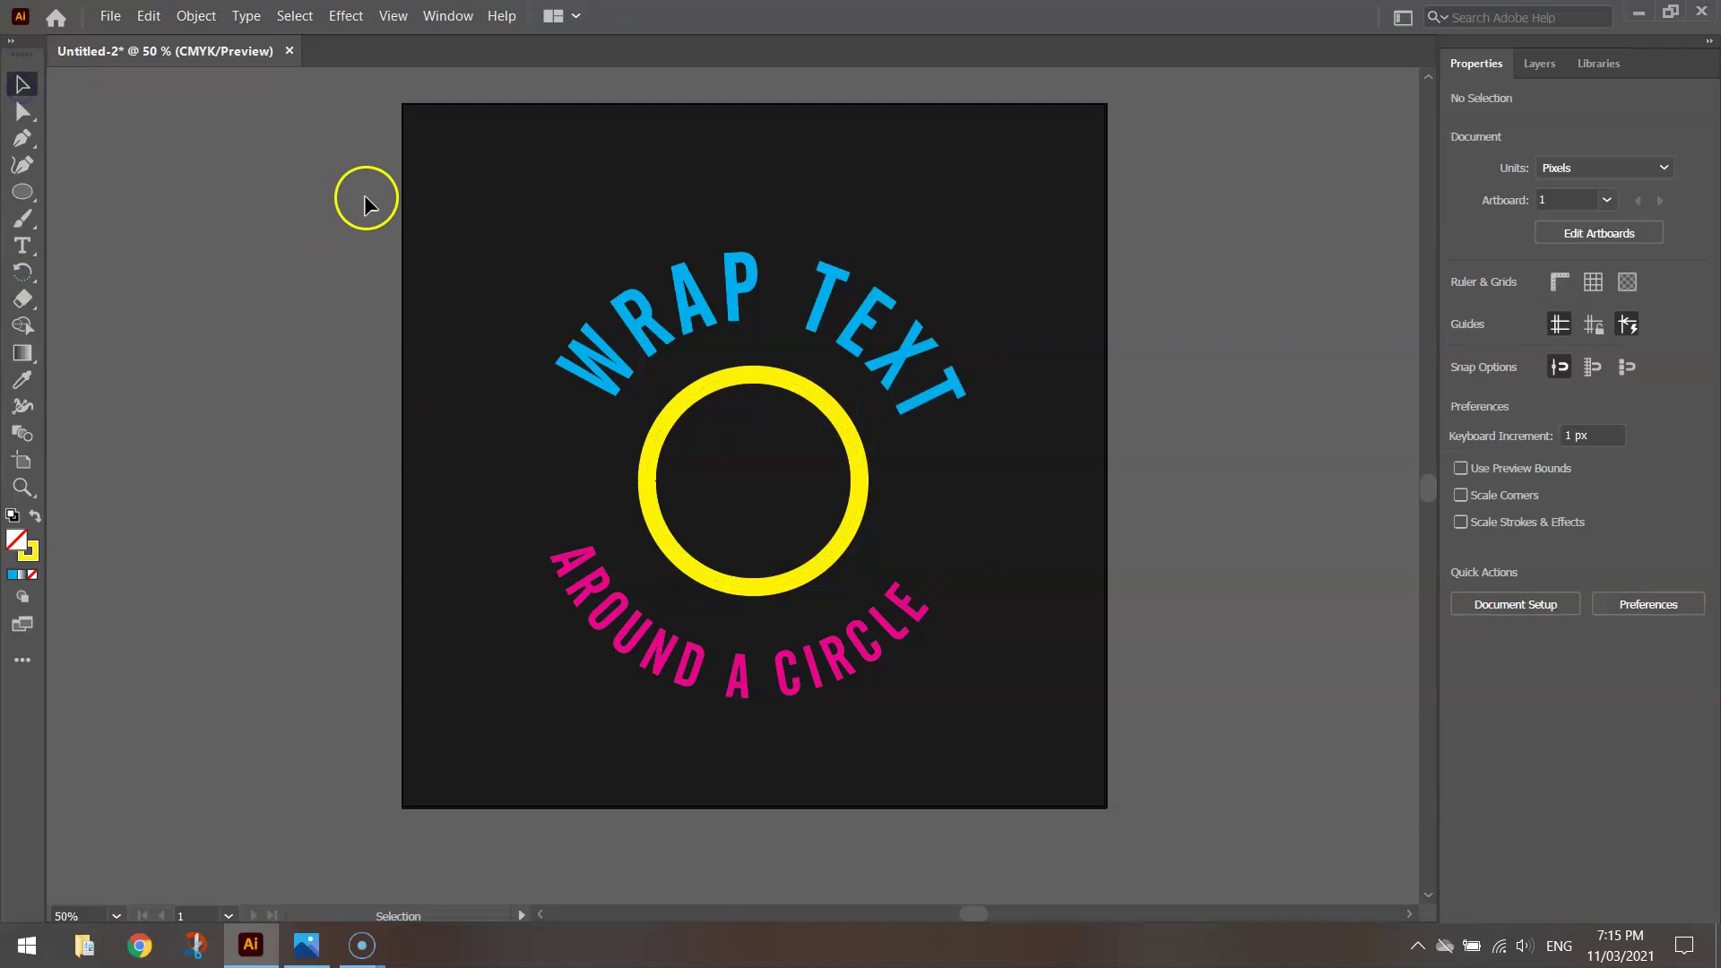
Draw a large green-outlined circle around both text arcs with a 10 pt stroke.
left_click(24, 193)
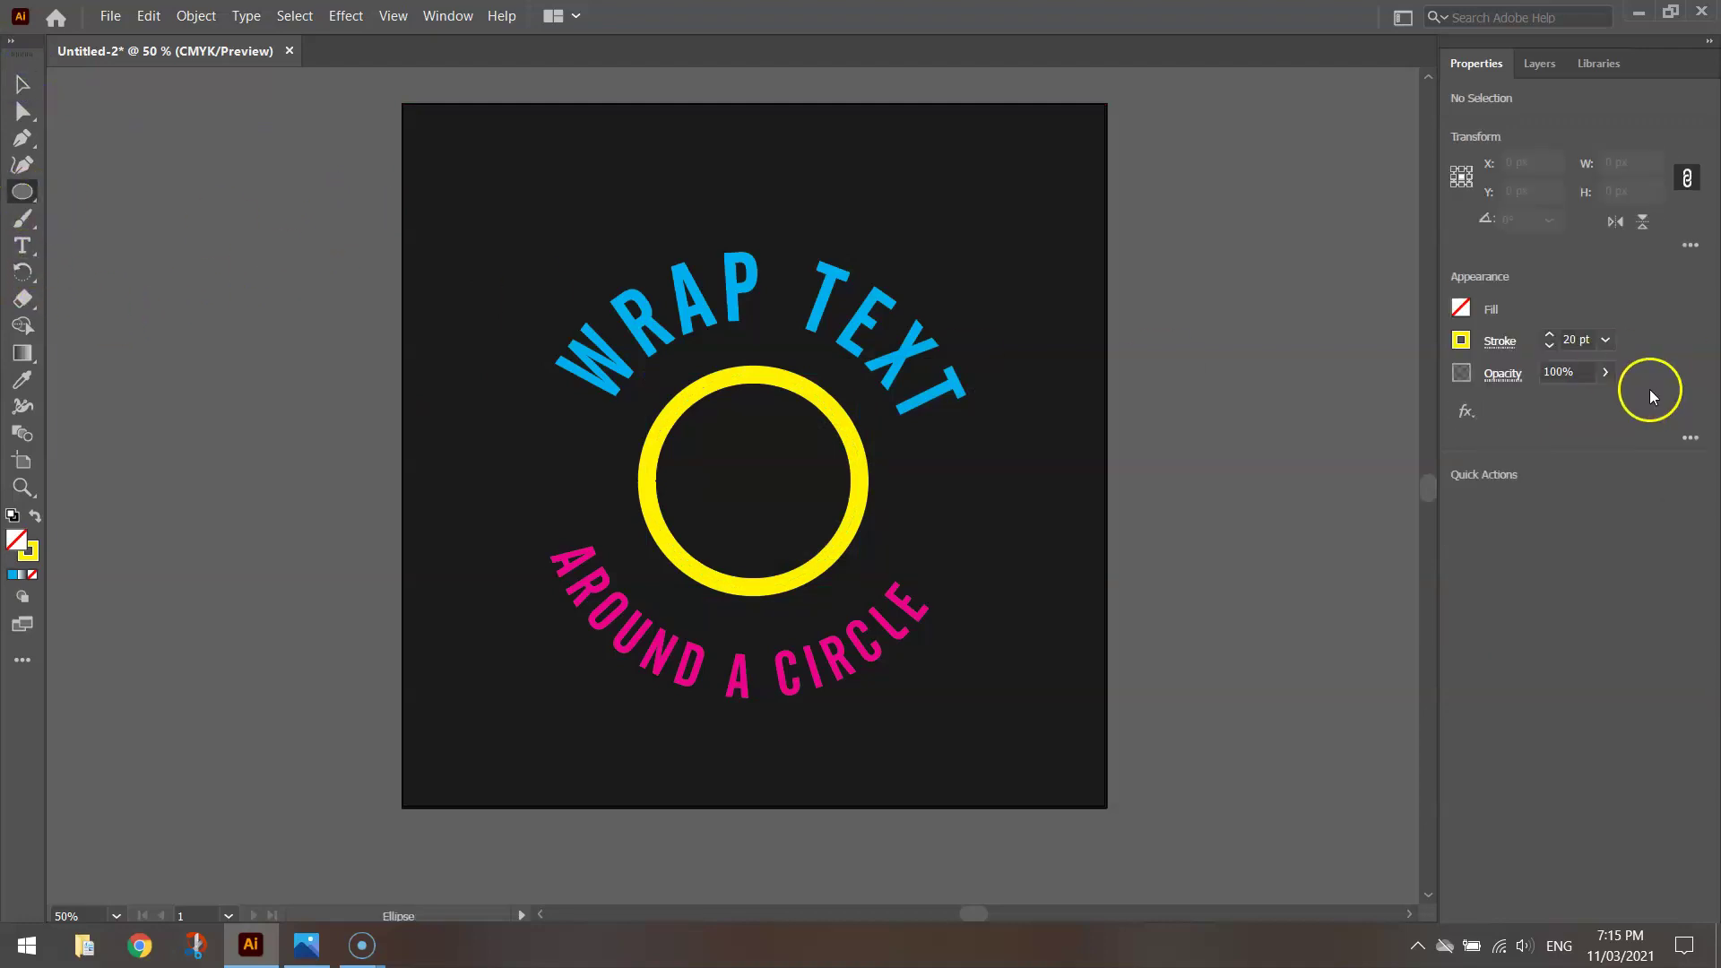
left_click(1461, 342)
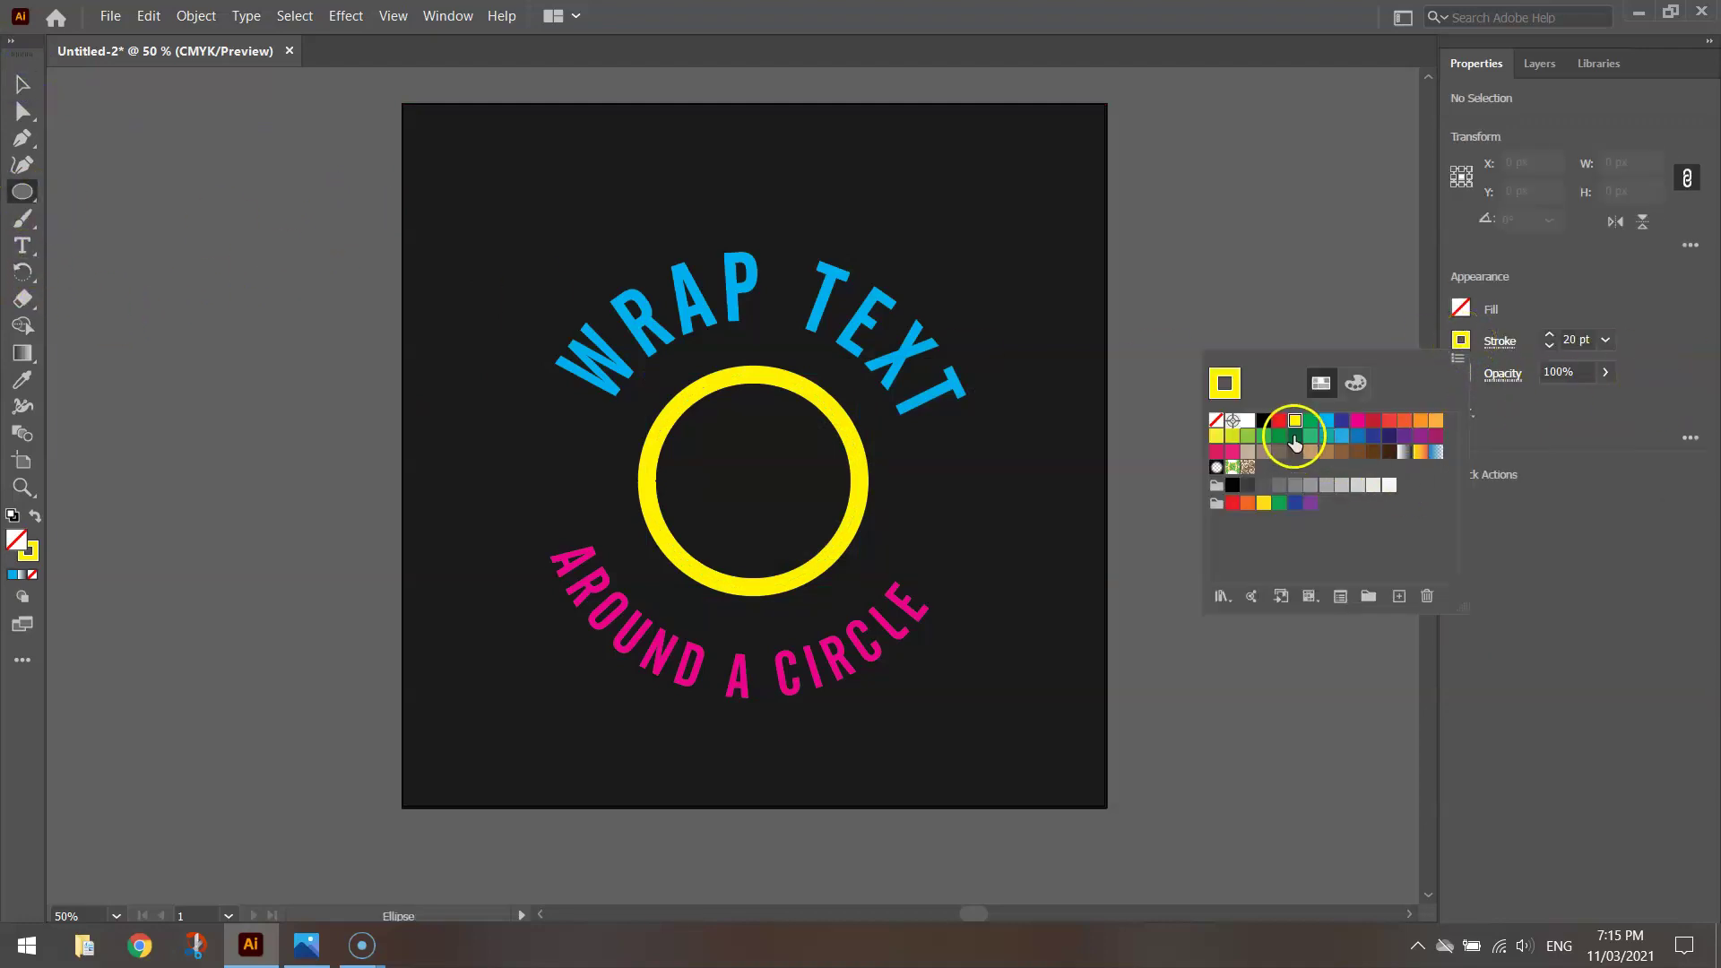
left_click(1311, 420)
left_click(1636, 296)
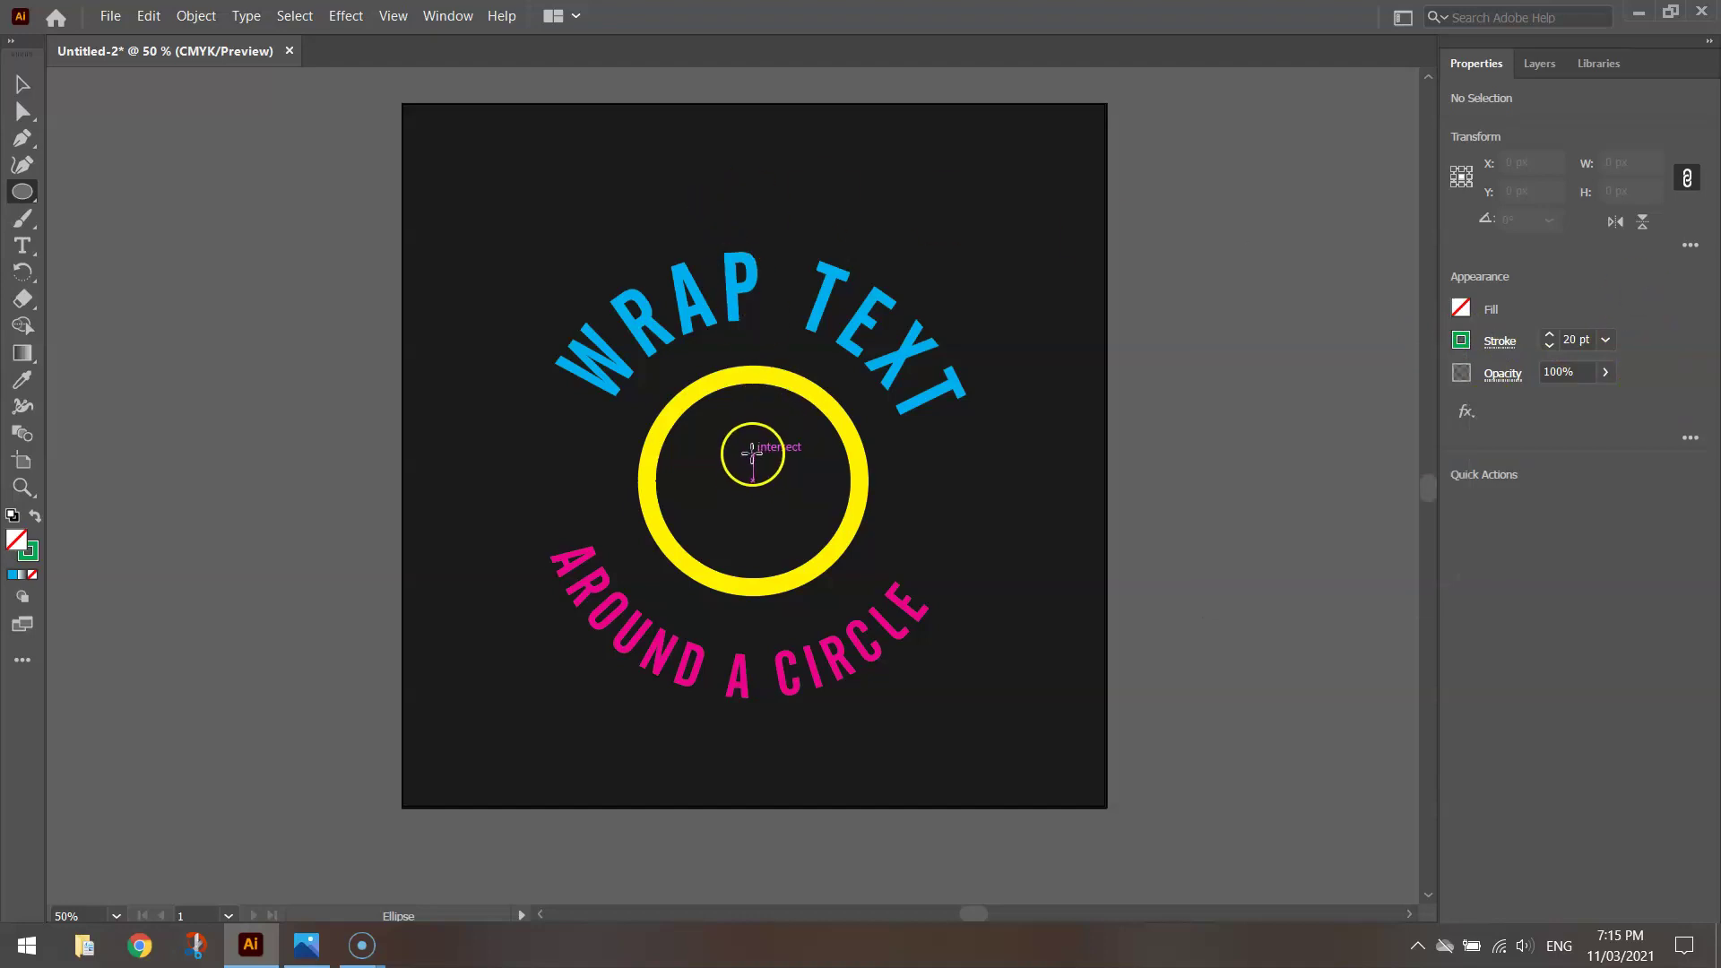
left_click_drag(752, 453, 1014, 587)
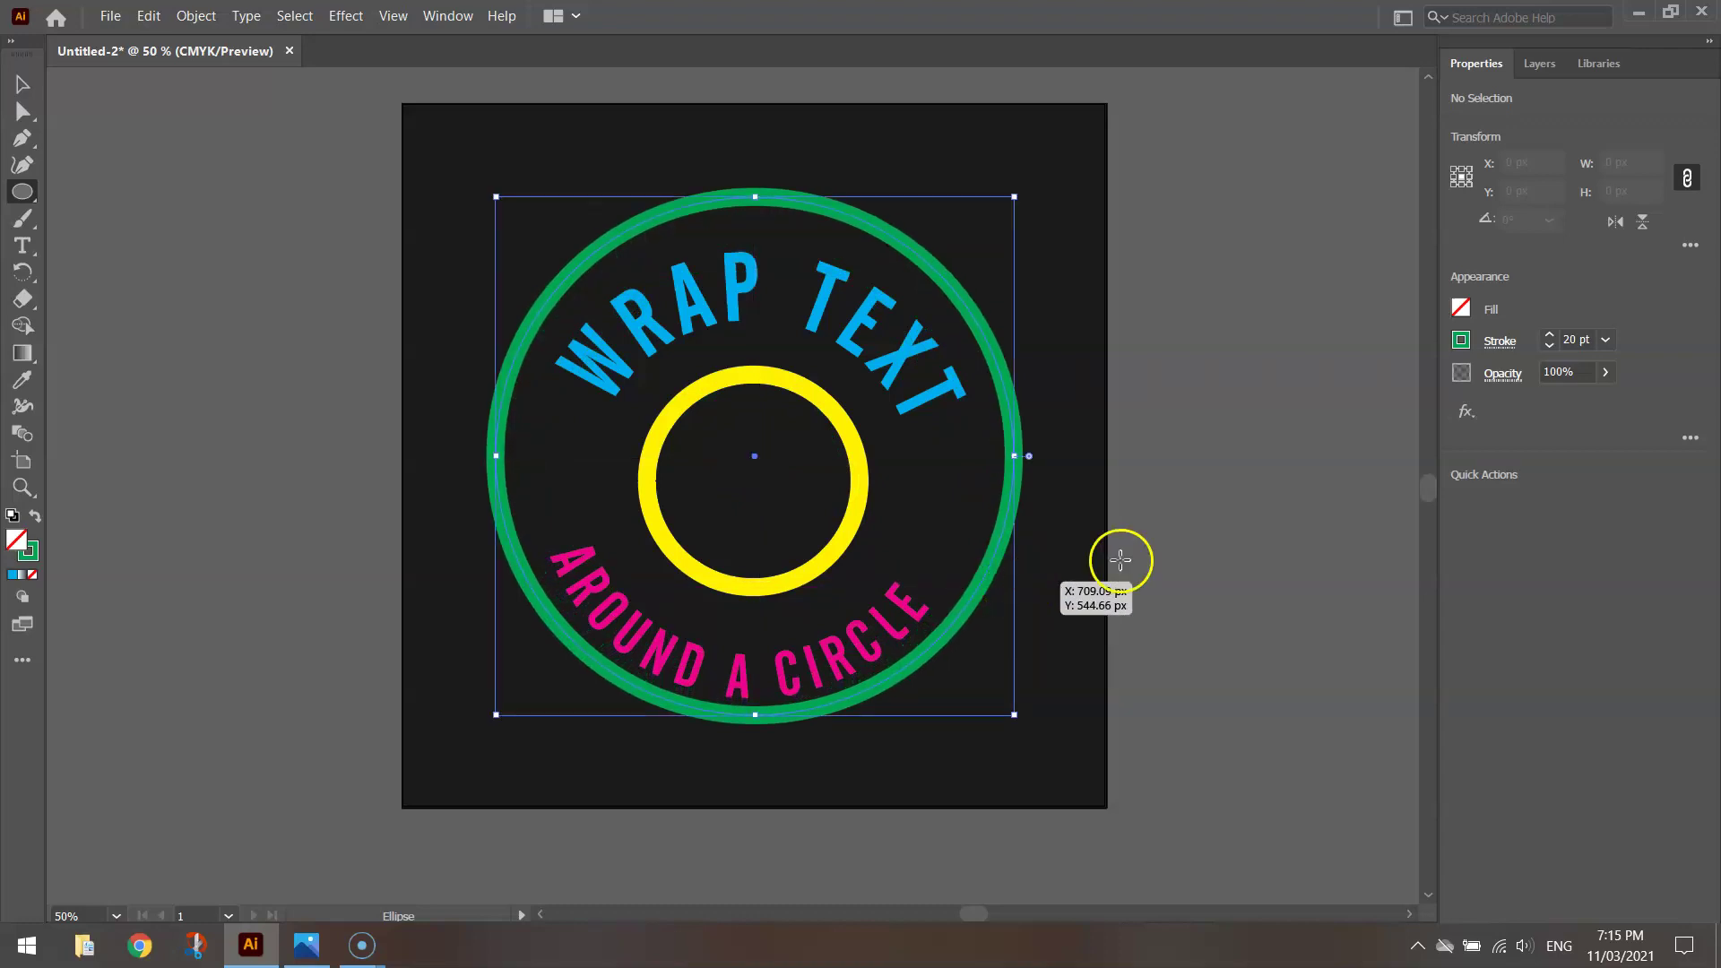
left_click(1547, 346)
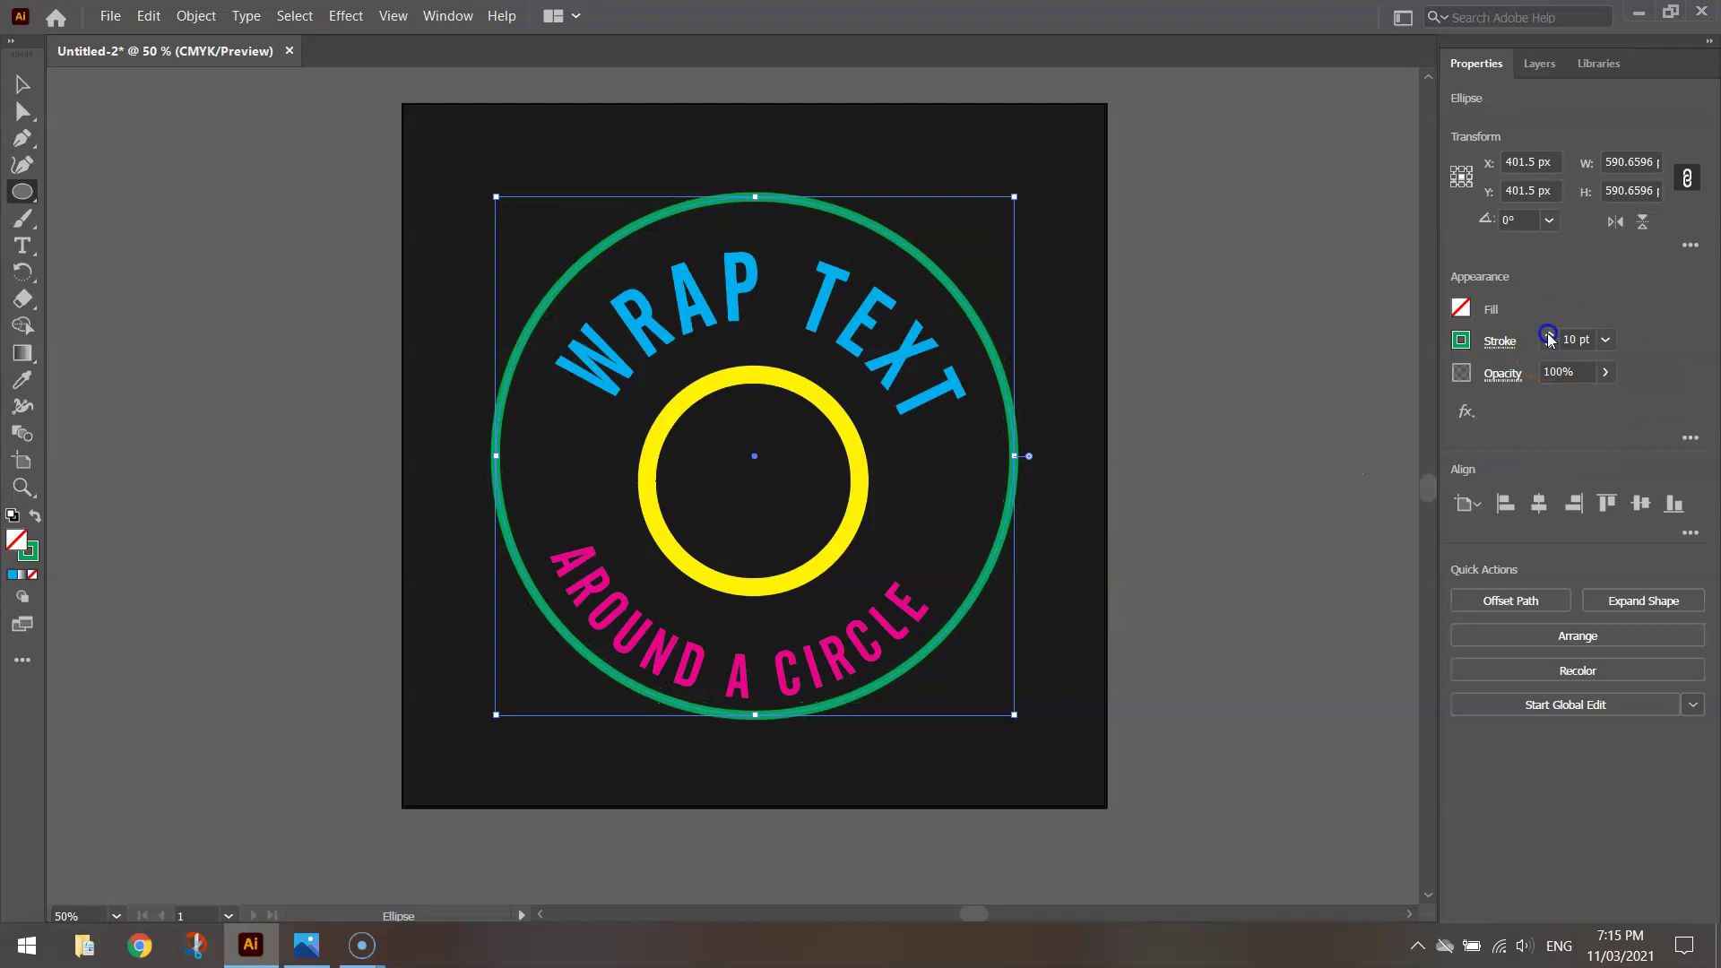
Turn on Dashed Line for the green circle's stroke, then deselect it.
left_click(1500, 344)
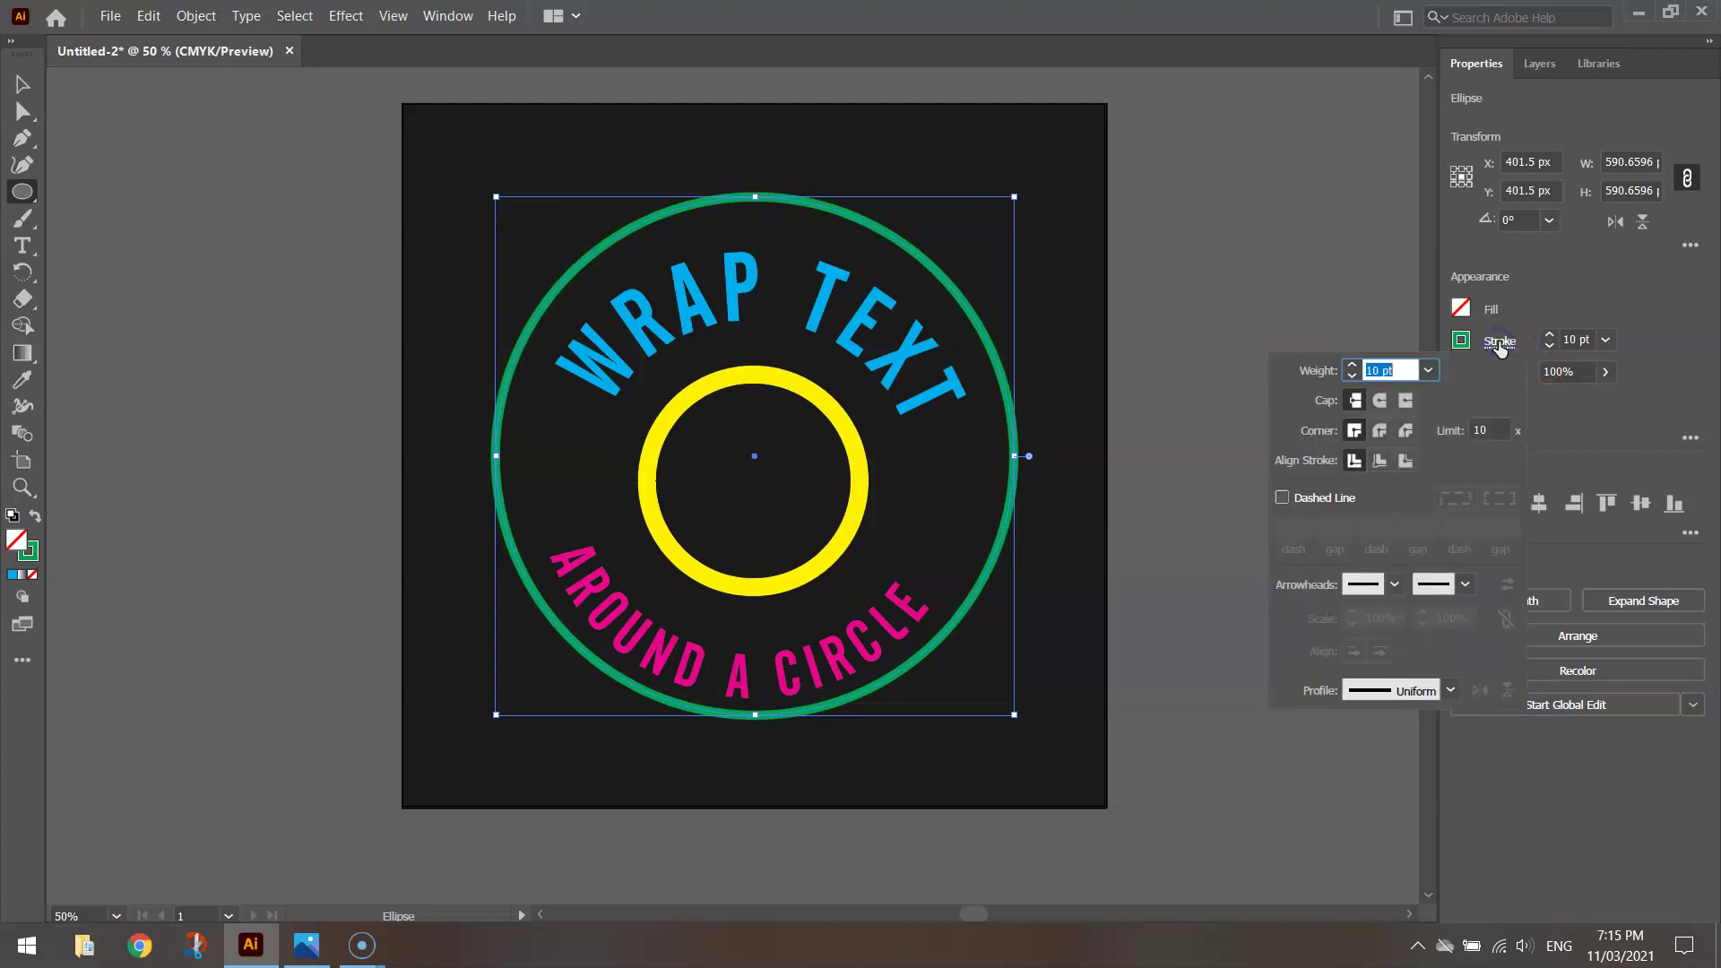
left_click(1326, 500)
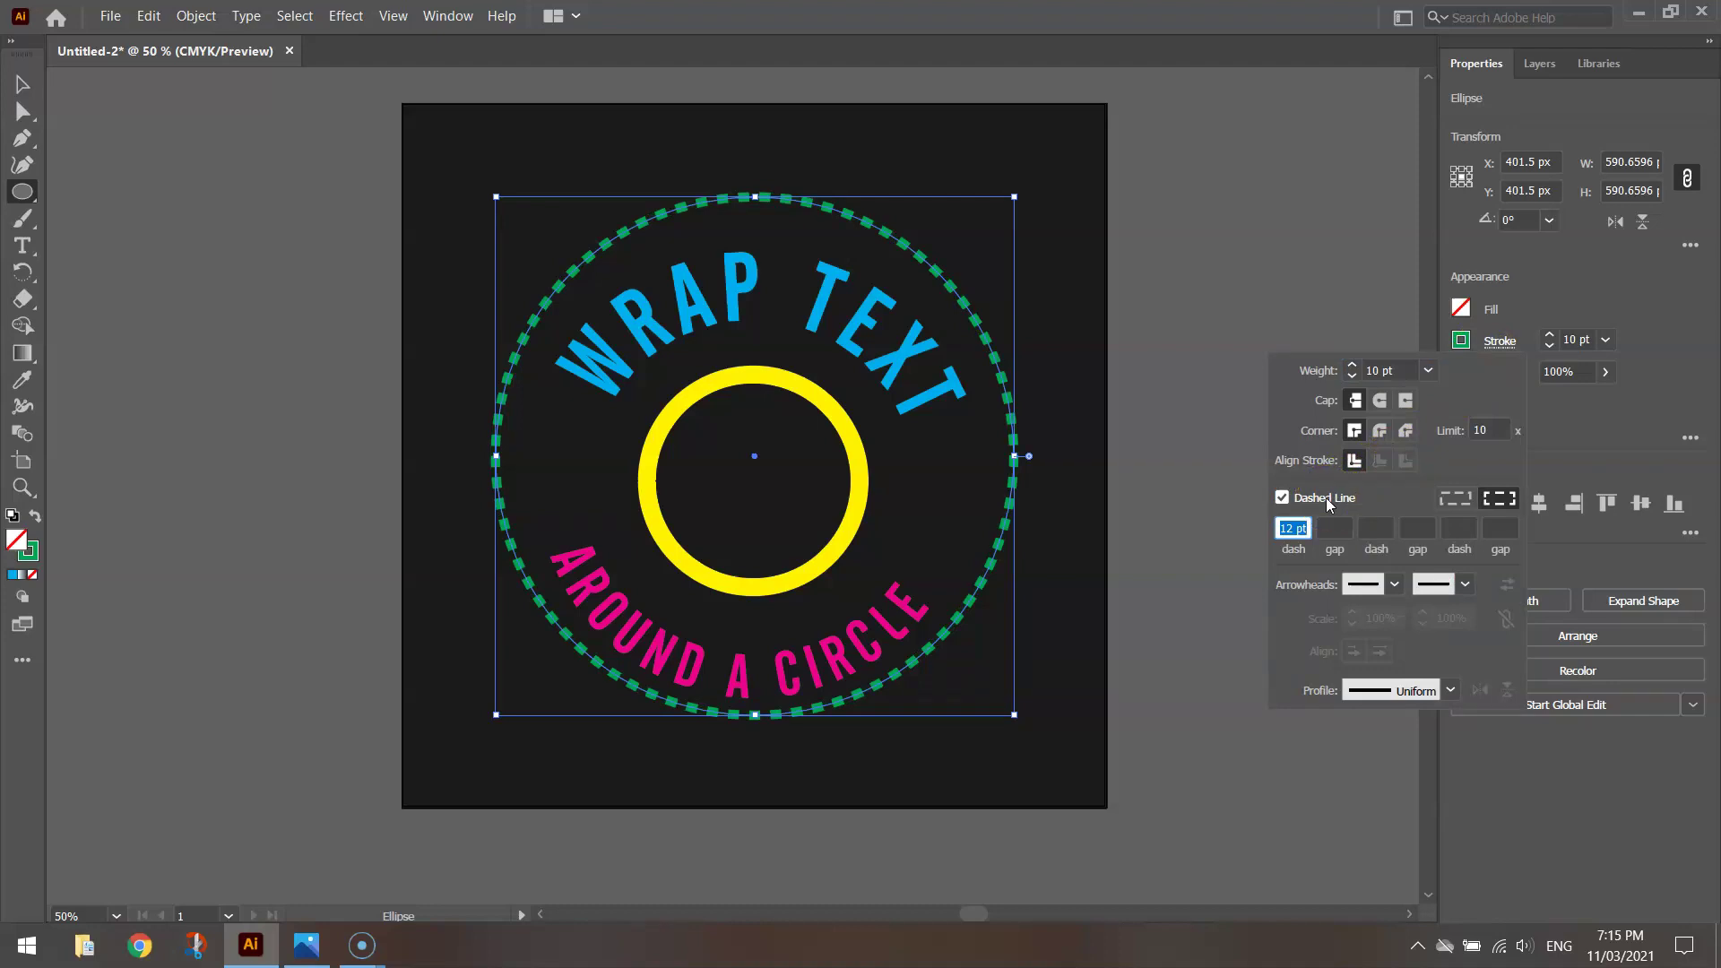
left_click(22, 84)
left_click(231, 138)
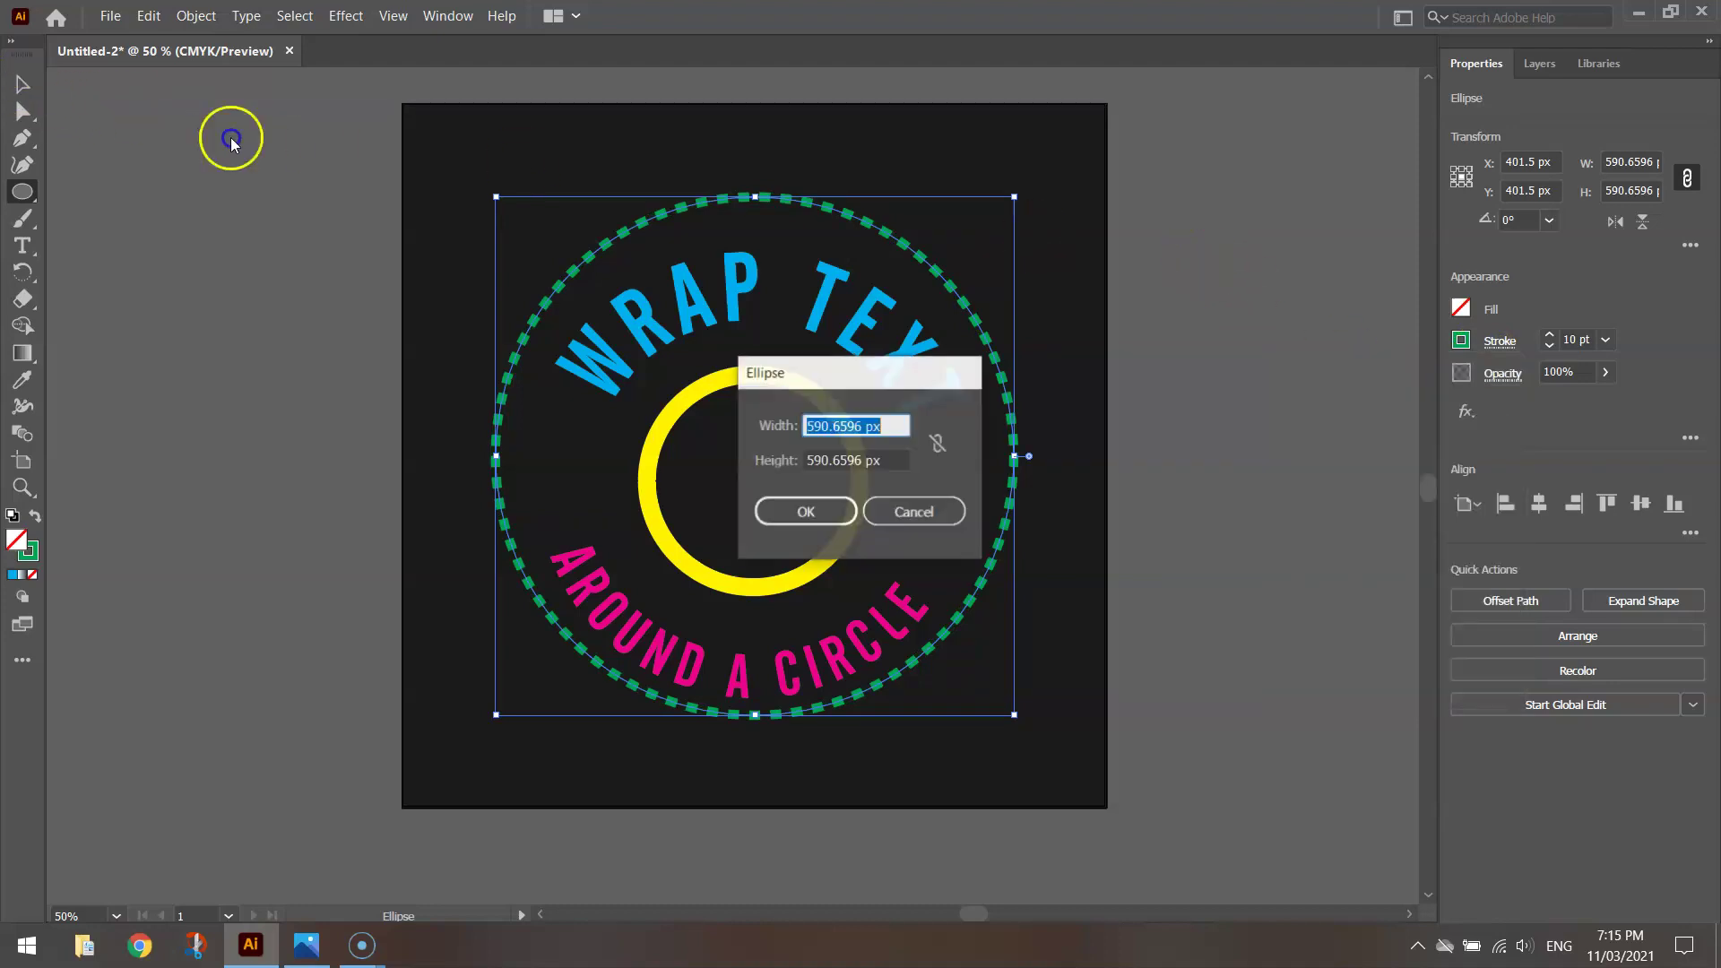
left_click(896, 507)
left_click(26, 87)
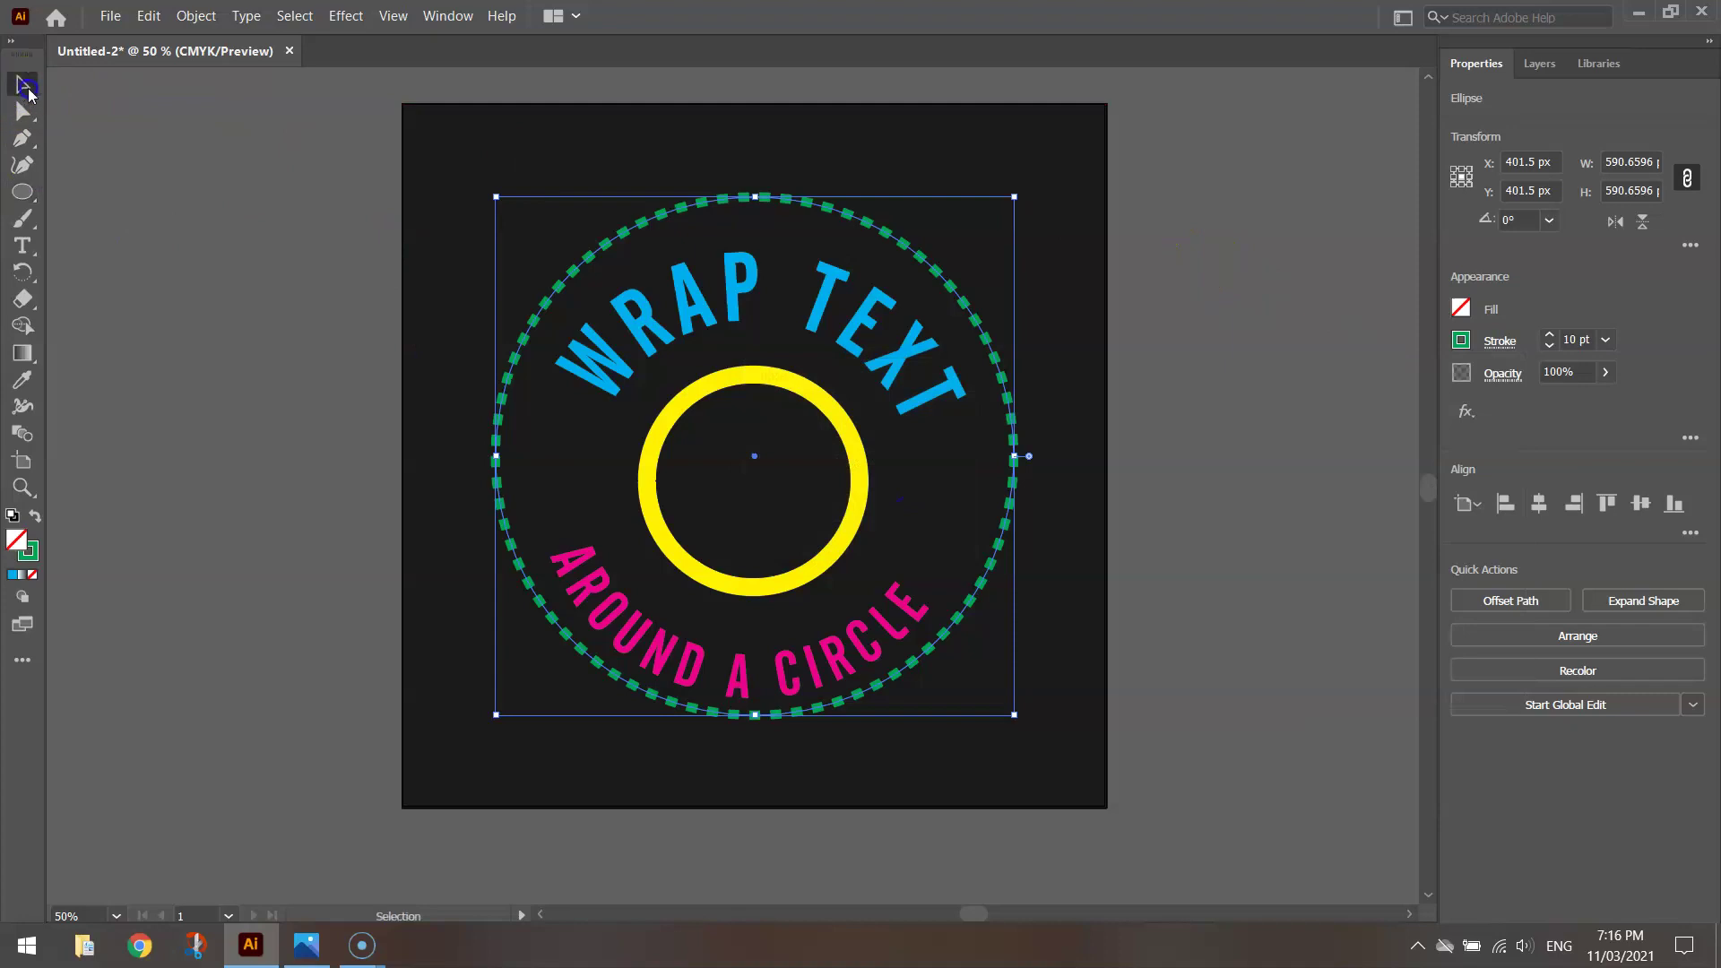
left_click(184, 160)
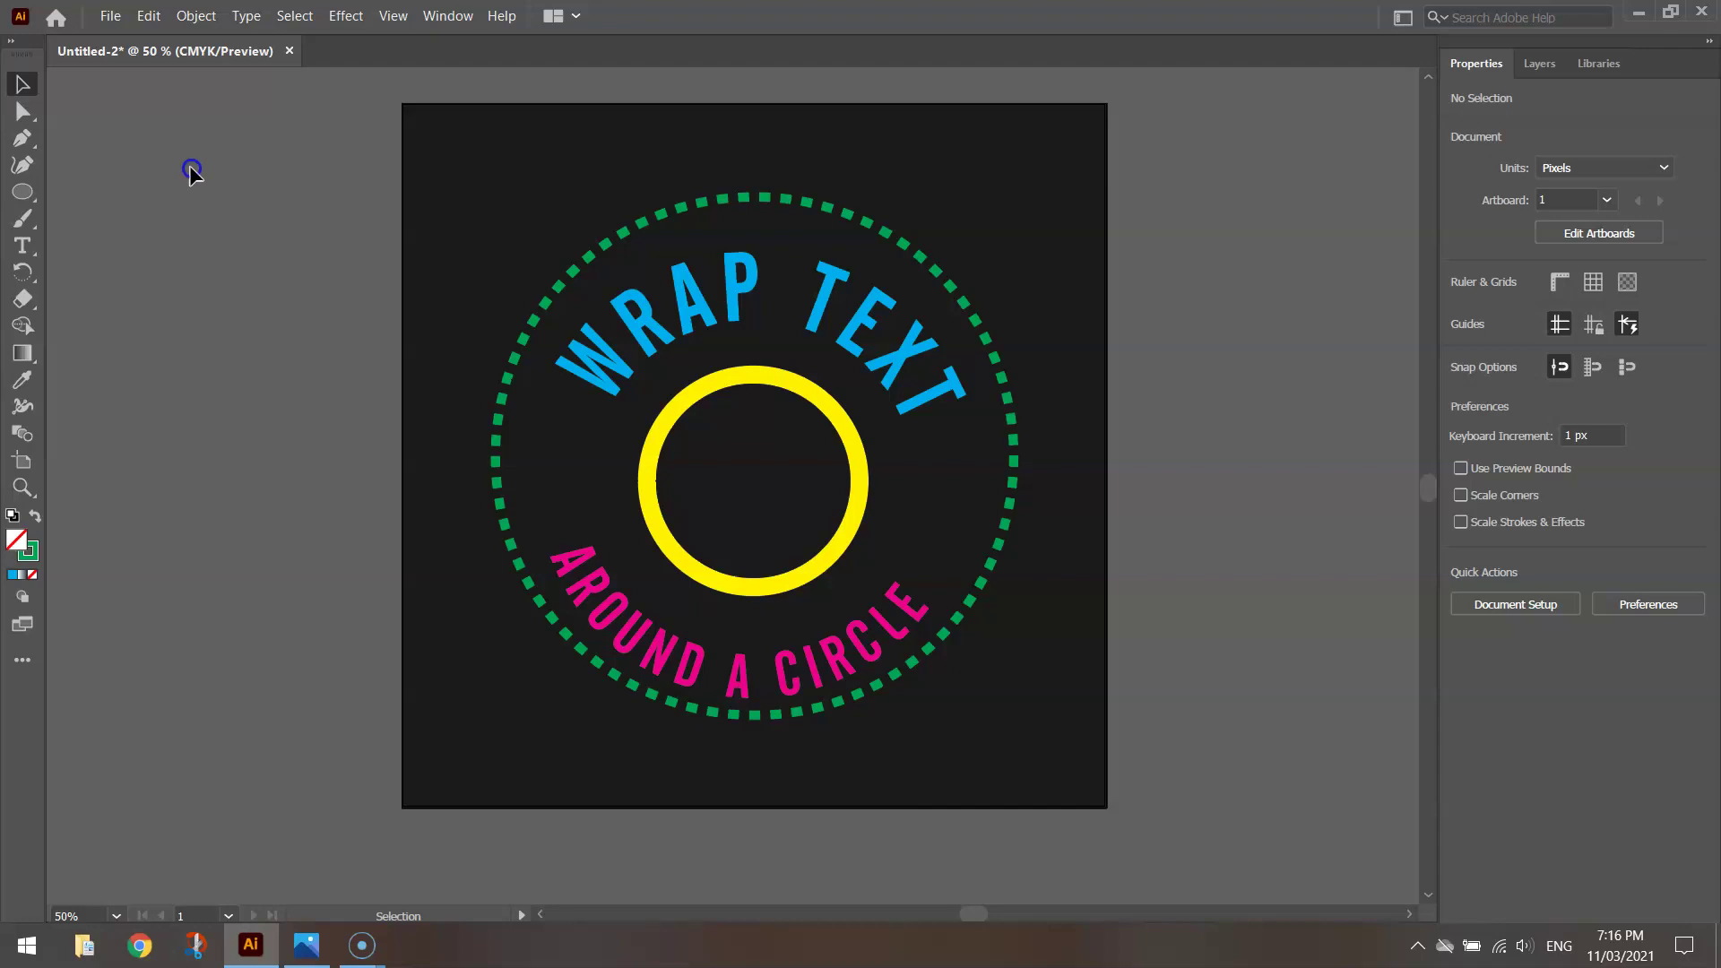
Align all the artwork to the artboard's horizontal and vertical centre.
left_click_drag(424, 184, 1111, 755)
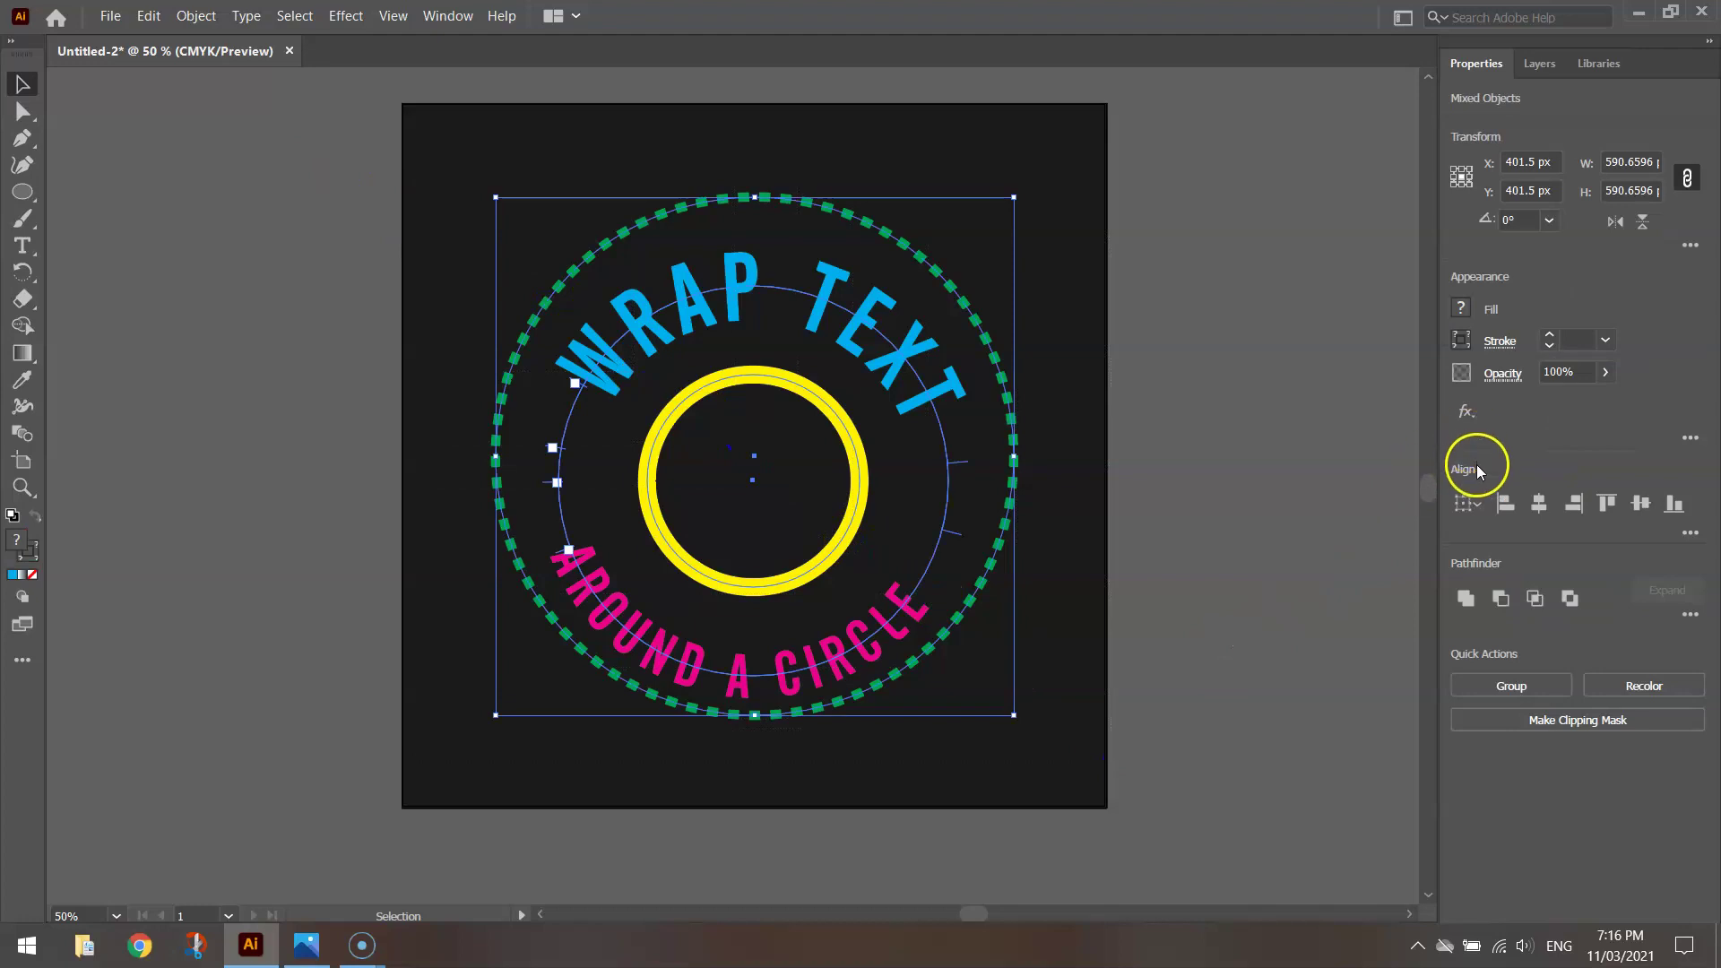
left_click(1478, 503)
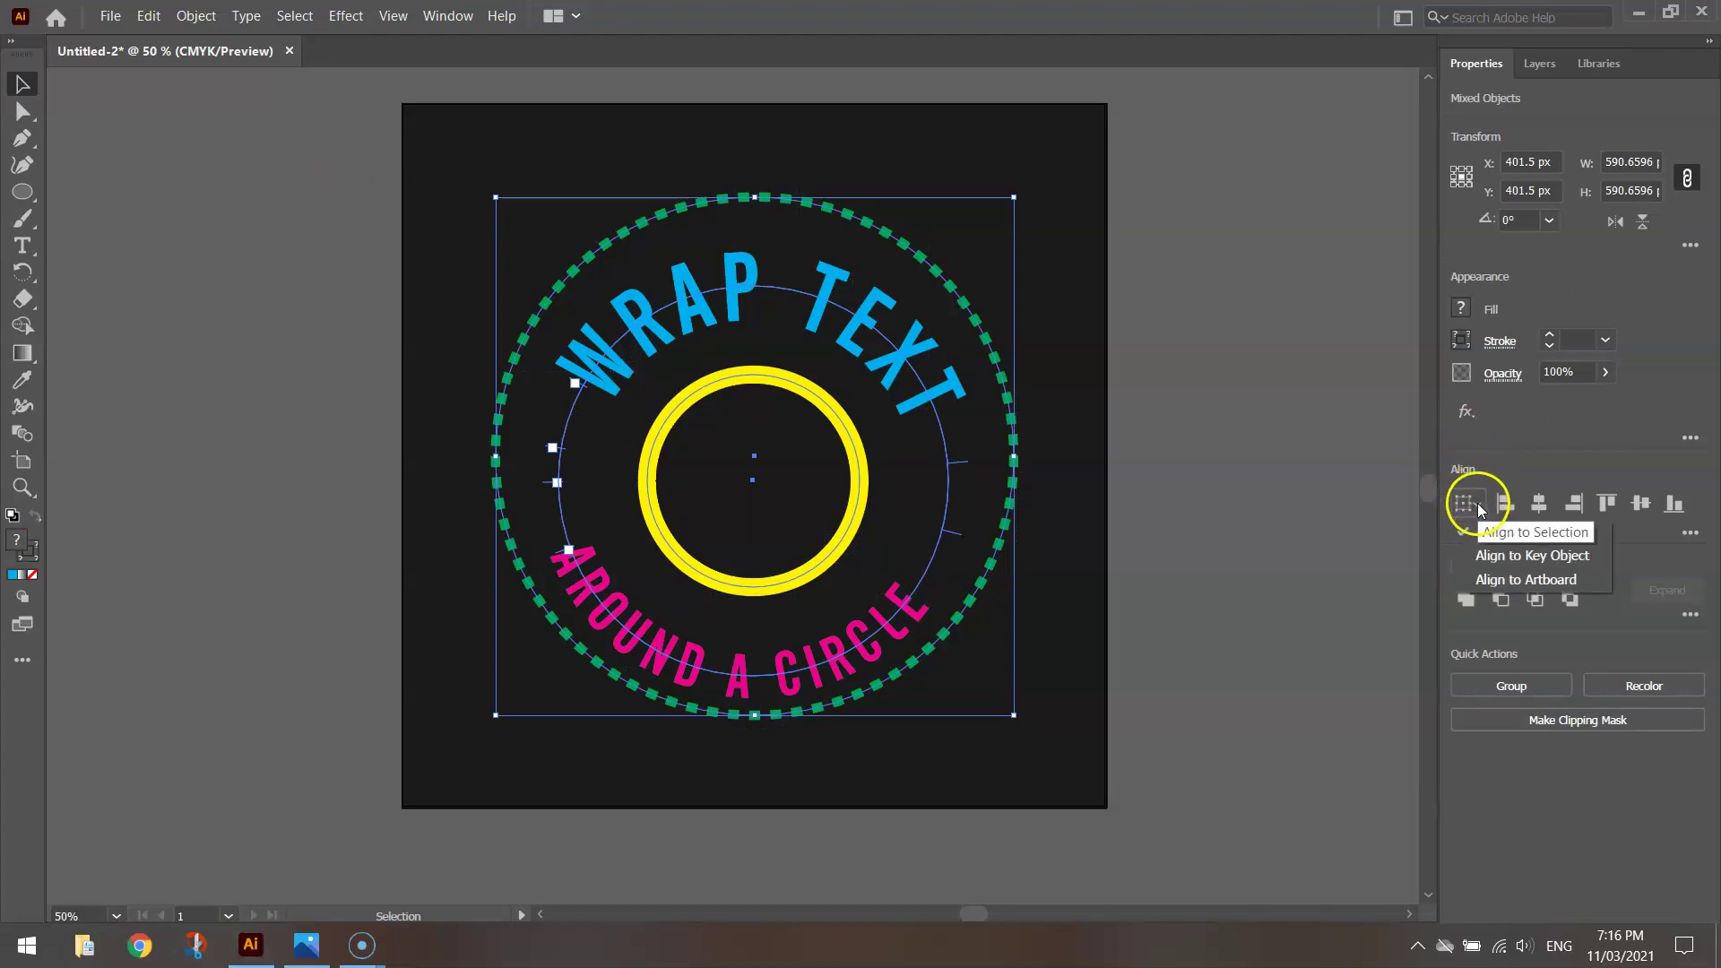
left_click(1568, 583)
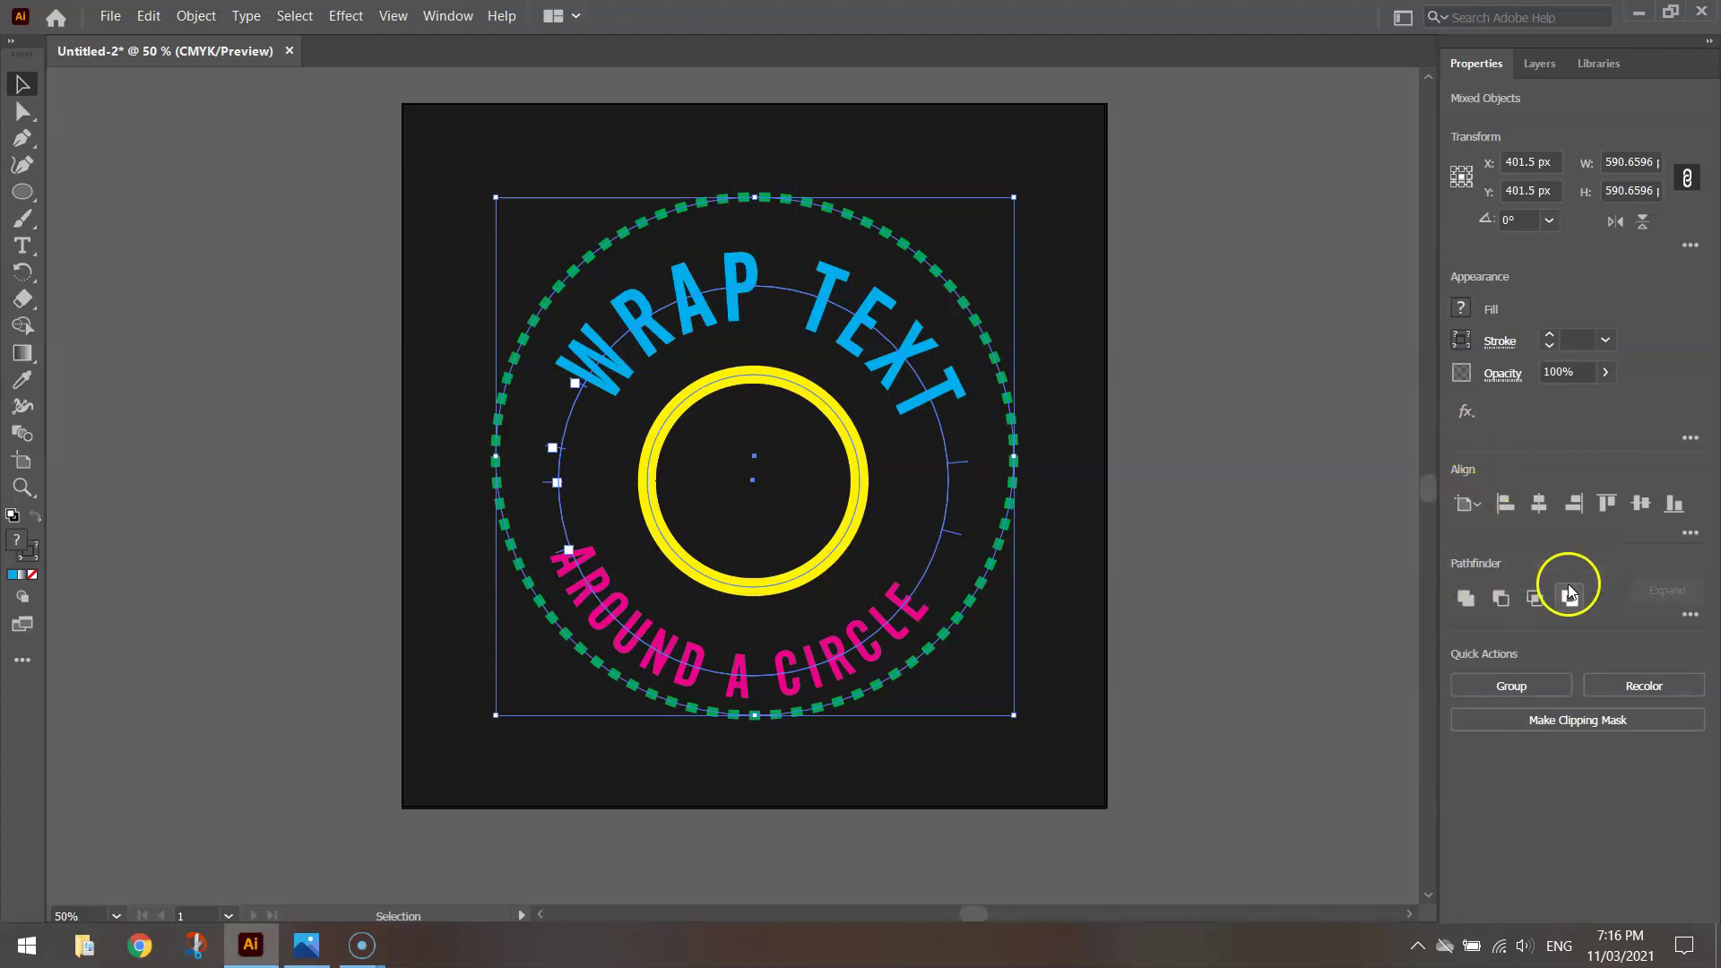
left_click(1539, 508)
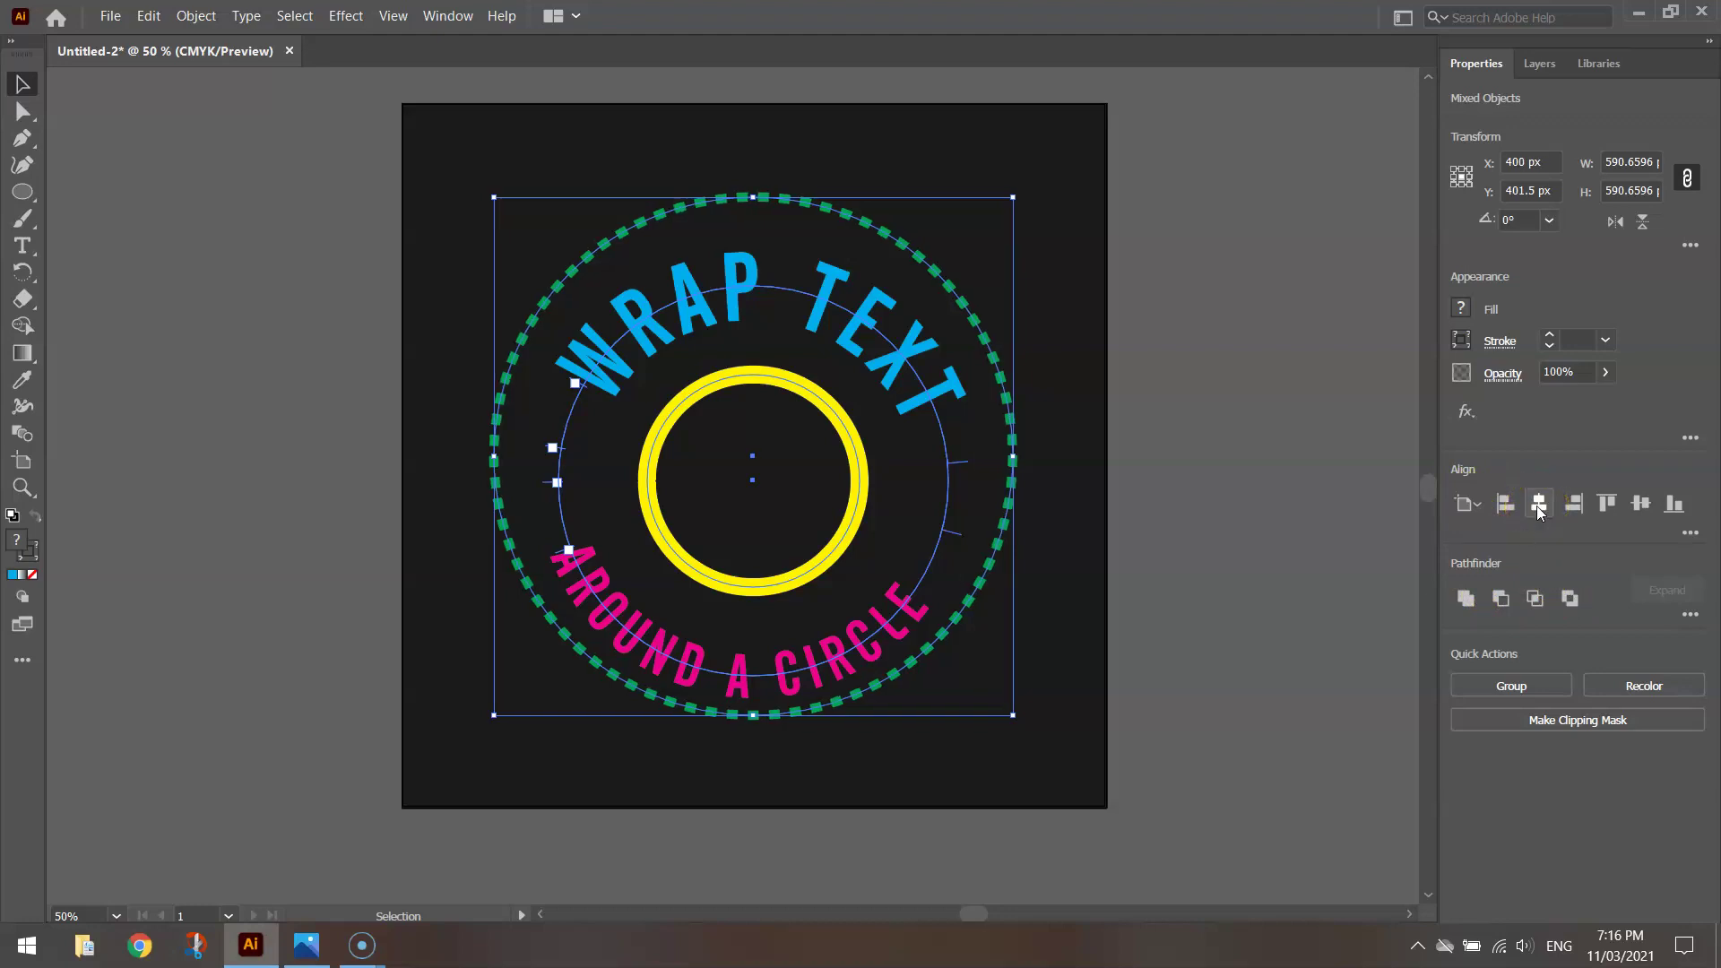
left_click(1642, 505)
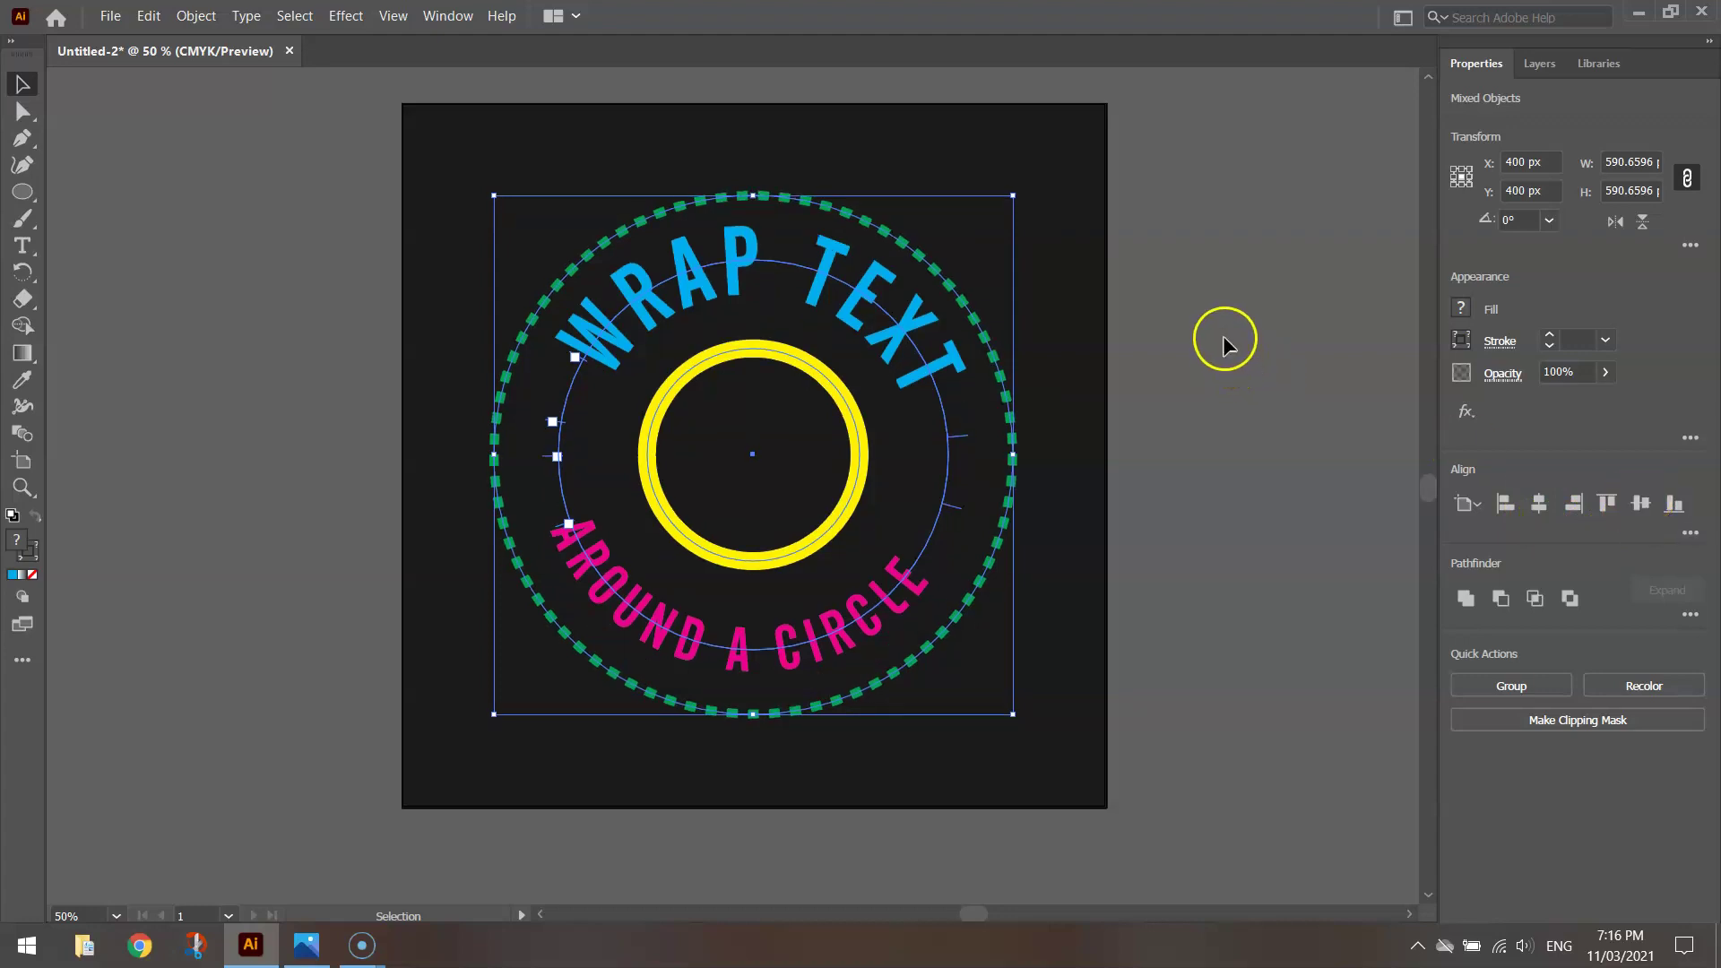
left_click(1212, 314)
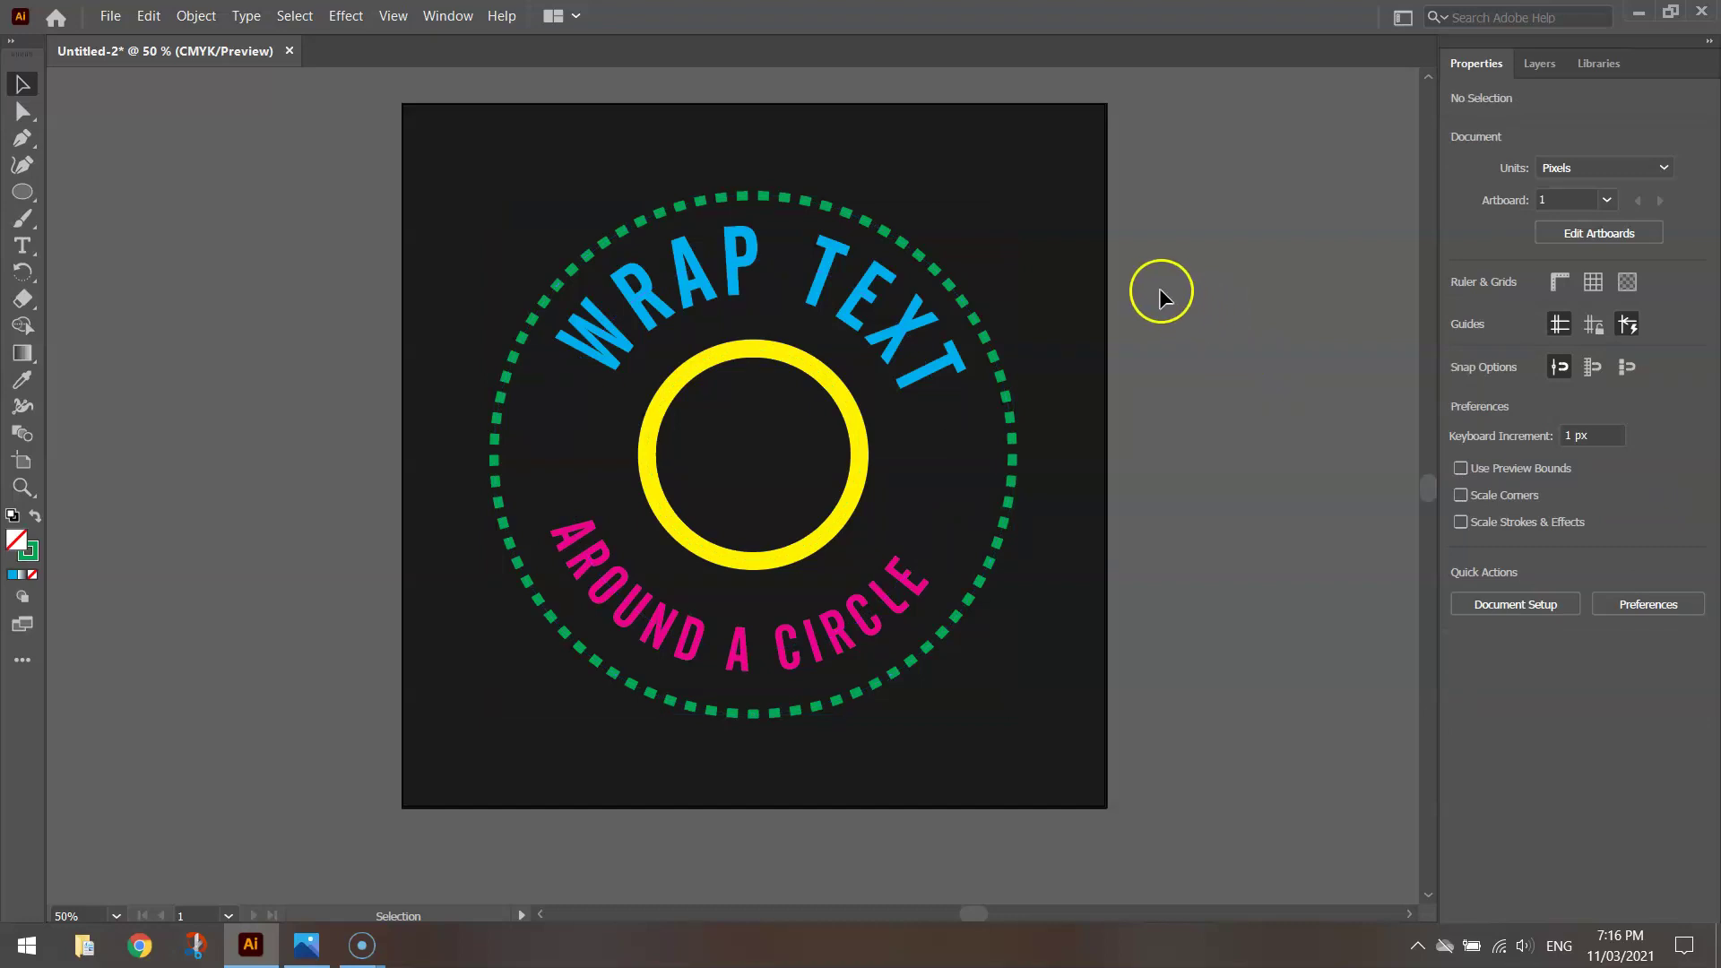
Check the green circle, then select the curved type to show its cafeta 70 pt settings.
left_click(849, 218)
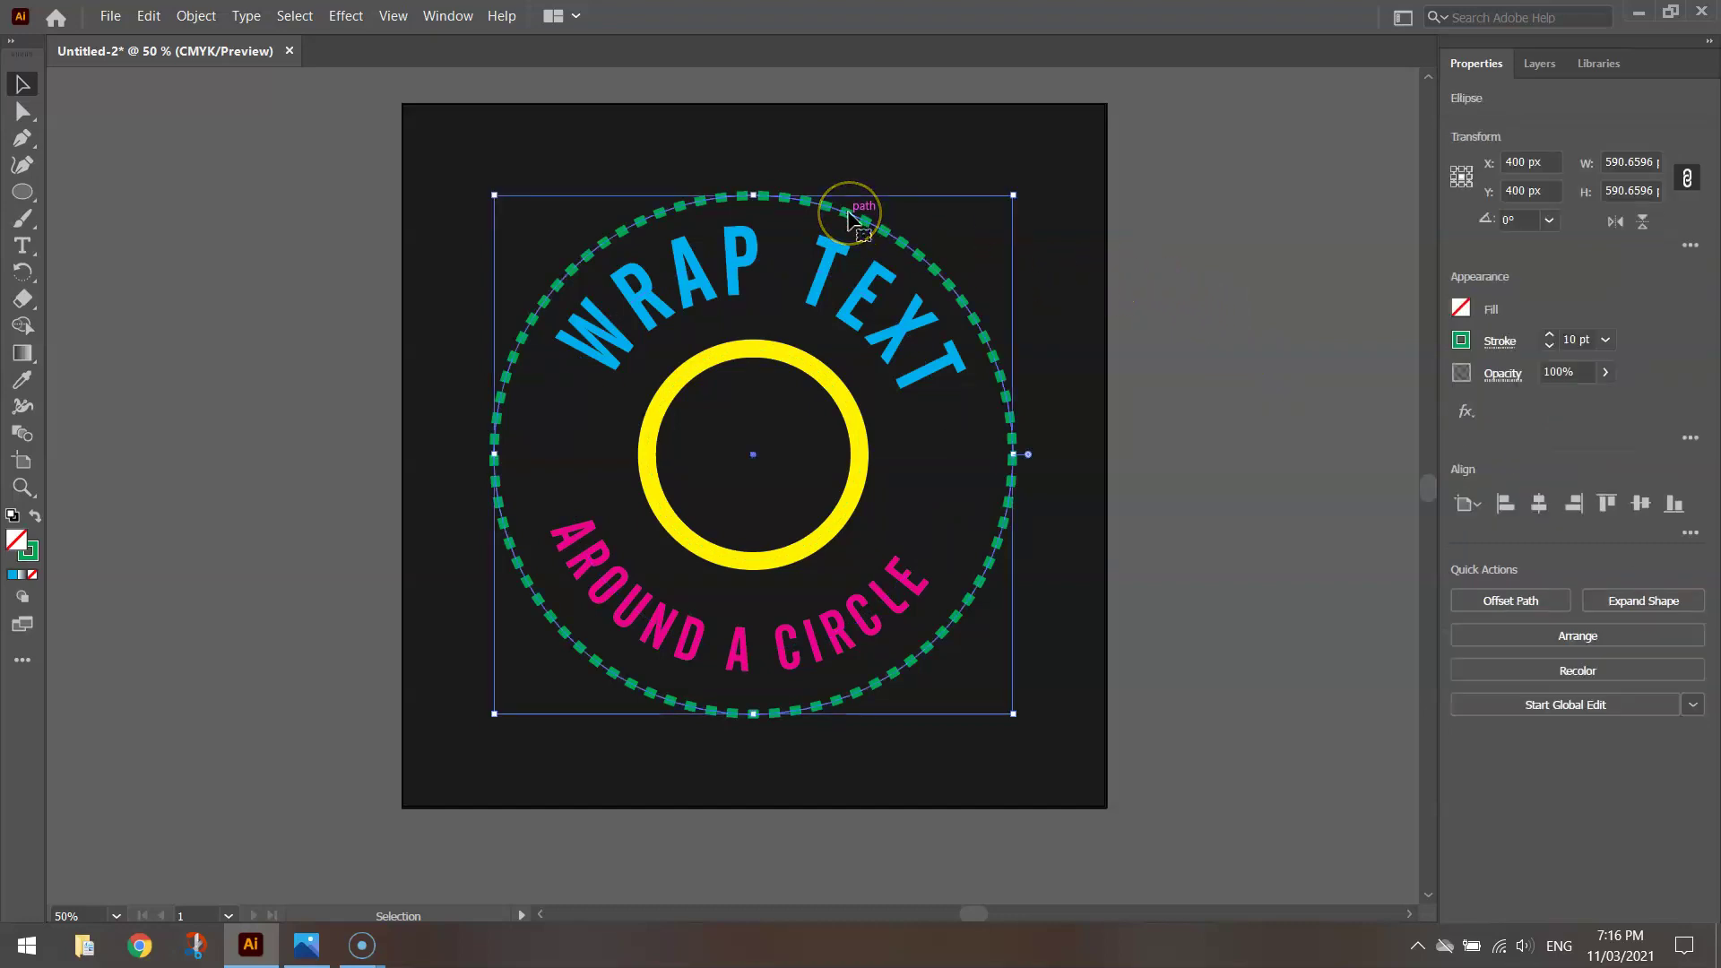
left_click_drag(1058, 209, 1086, 249)
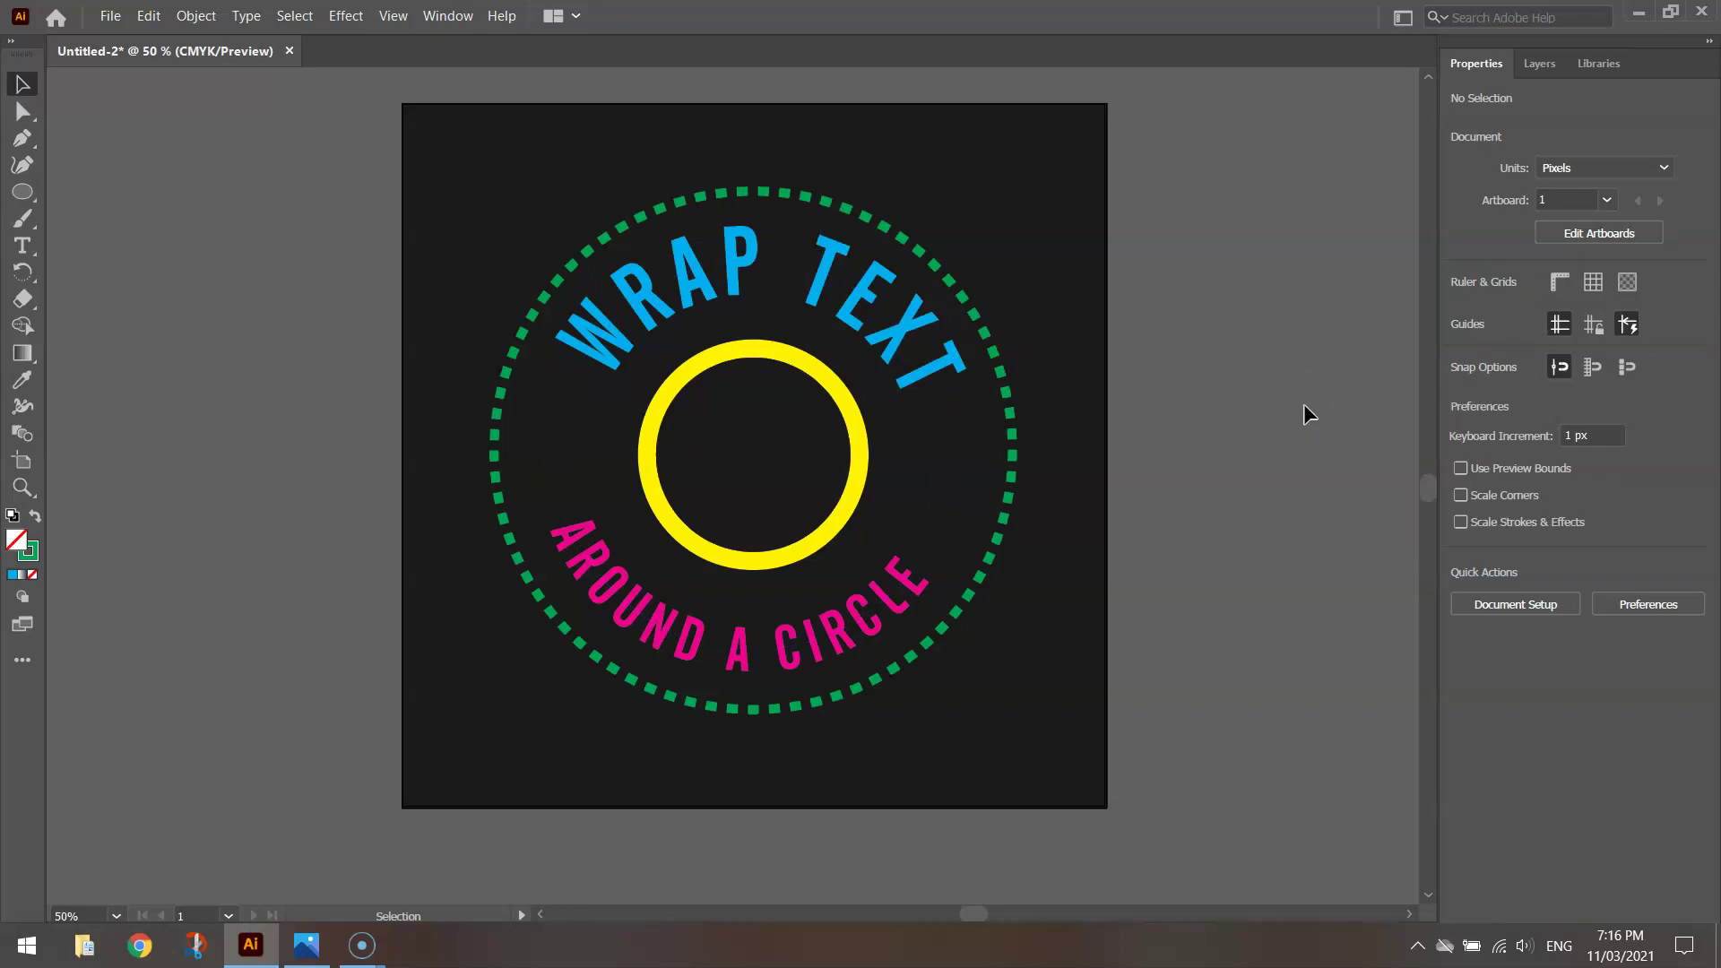
left_click(910, 581)
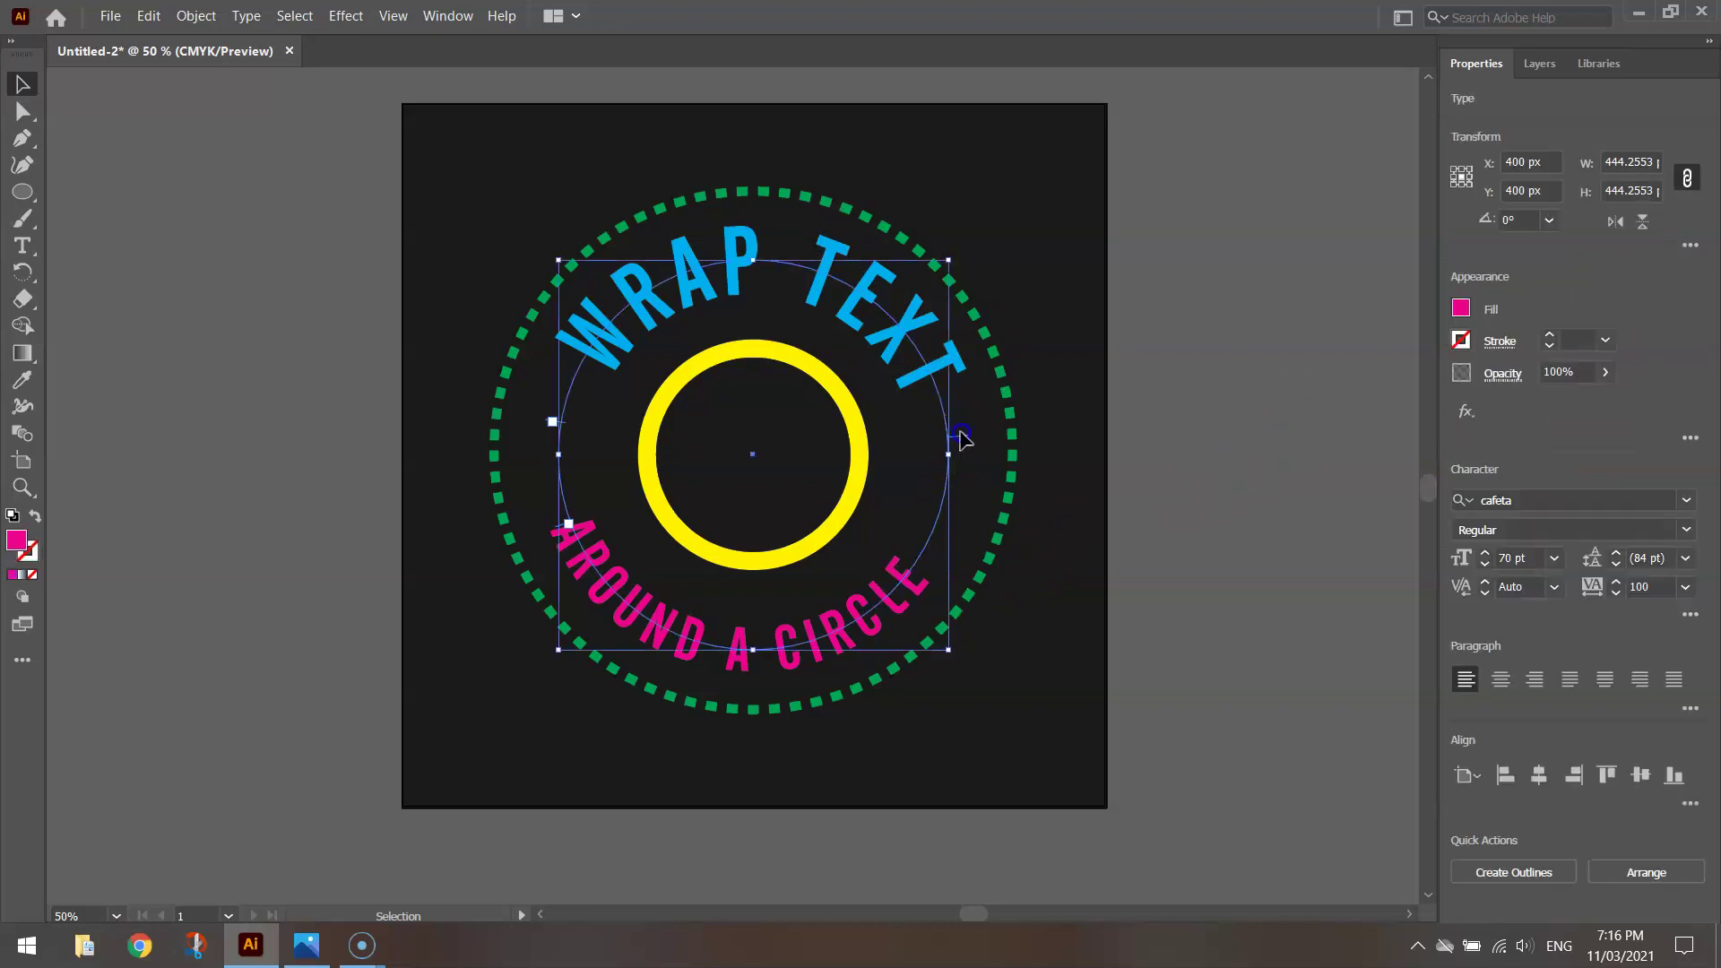